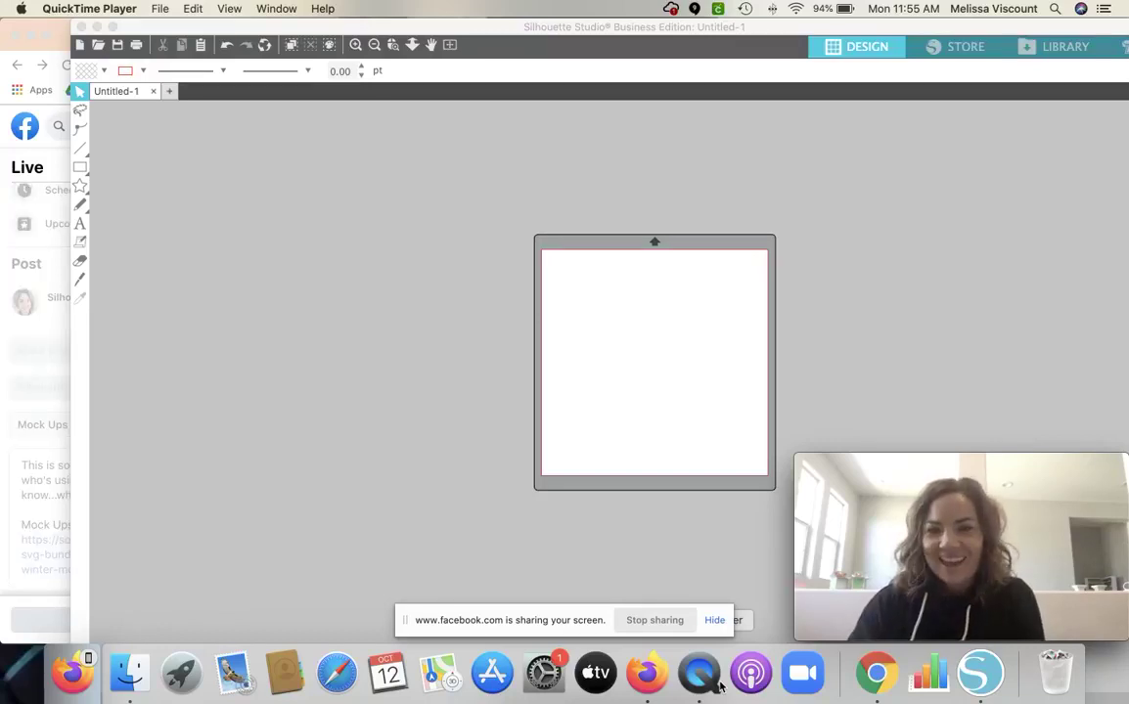
# Shift the Silhouette Studio window slightly to the left and bring up the Downloads folder in Finder.
pyautogui.moveTo(670, 25); pyautogui.dragTo(615, 27)
pyautogui.click(698, 685)
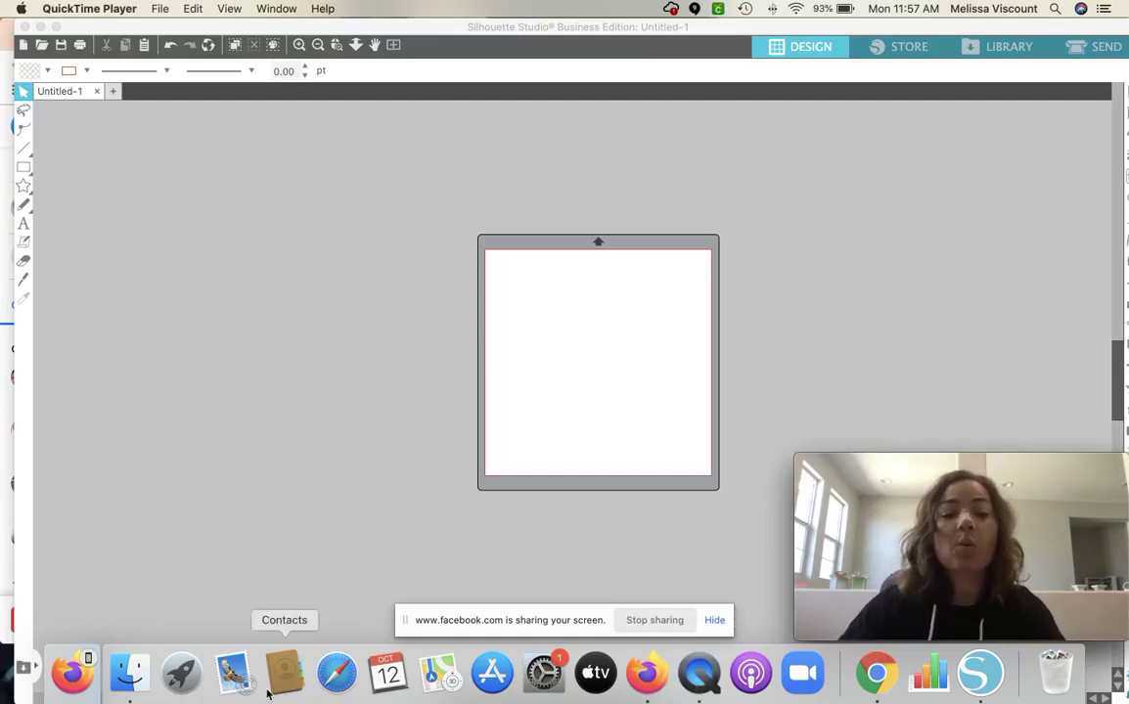
pyautogui.click(136, 680)
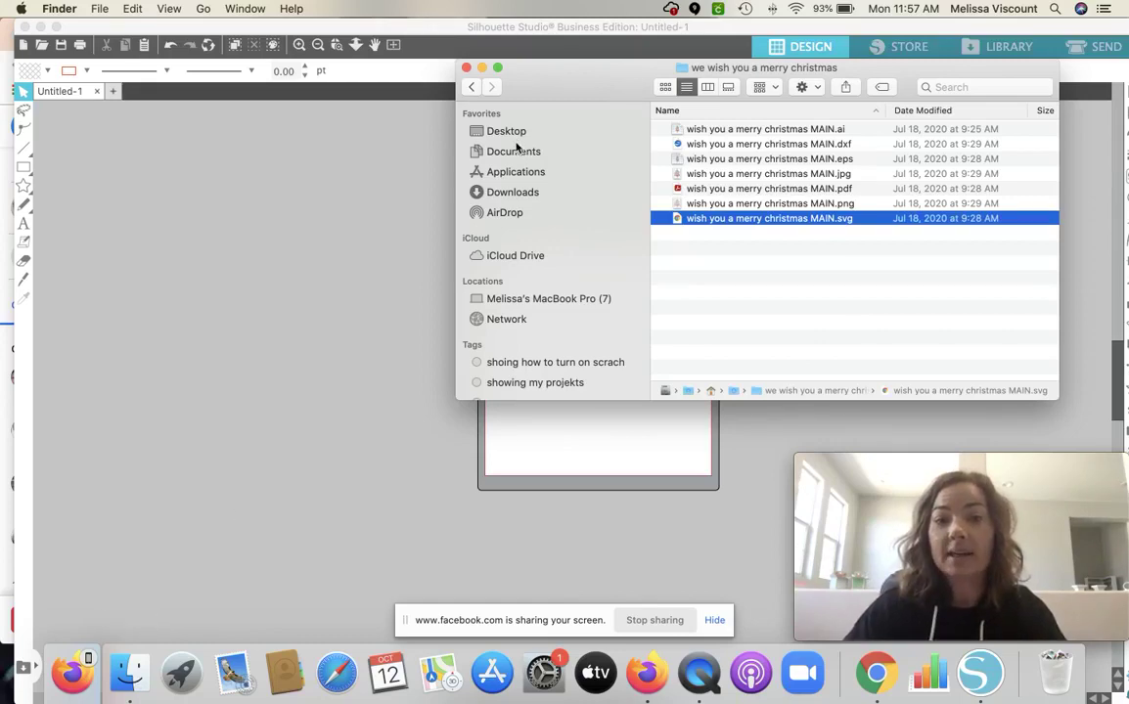
pyautogui.click(510, 192)
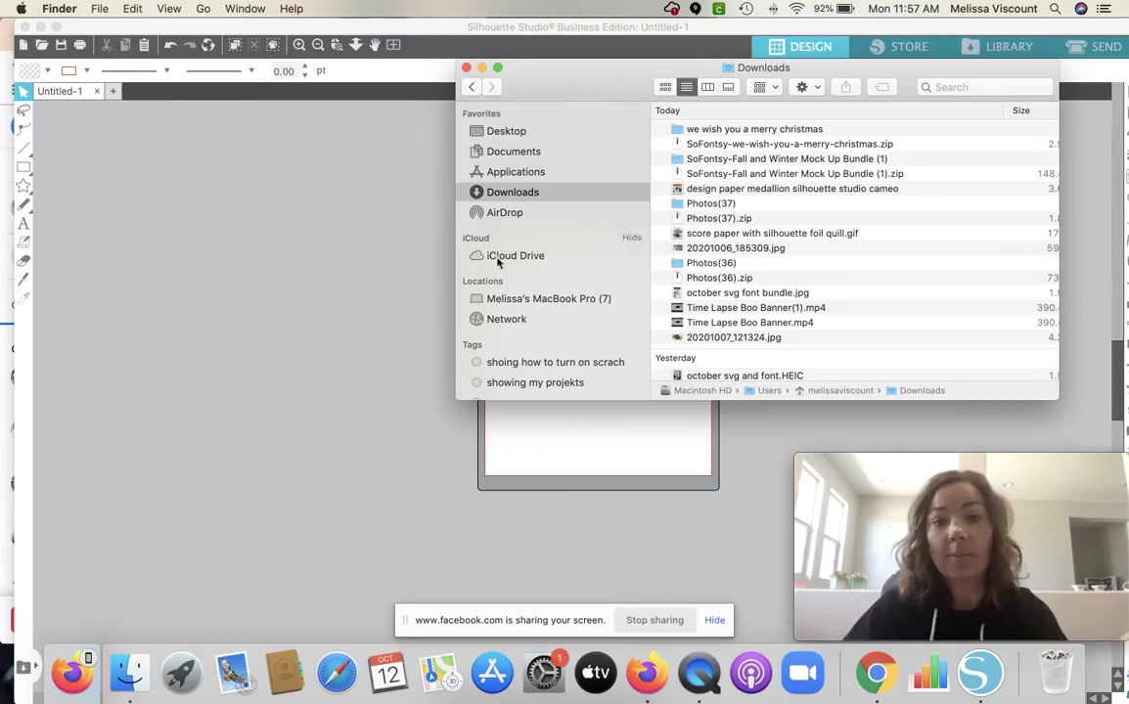
pyautogui.click(366, 255)
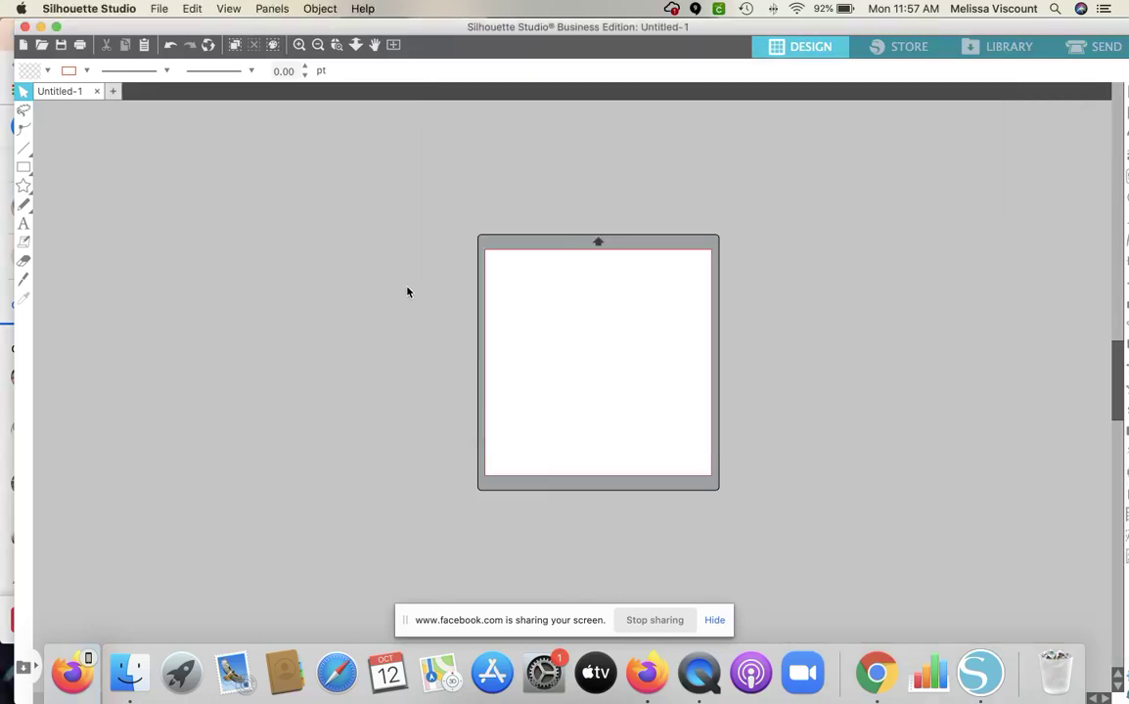
pyautogui.click(130, 673)
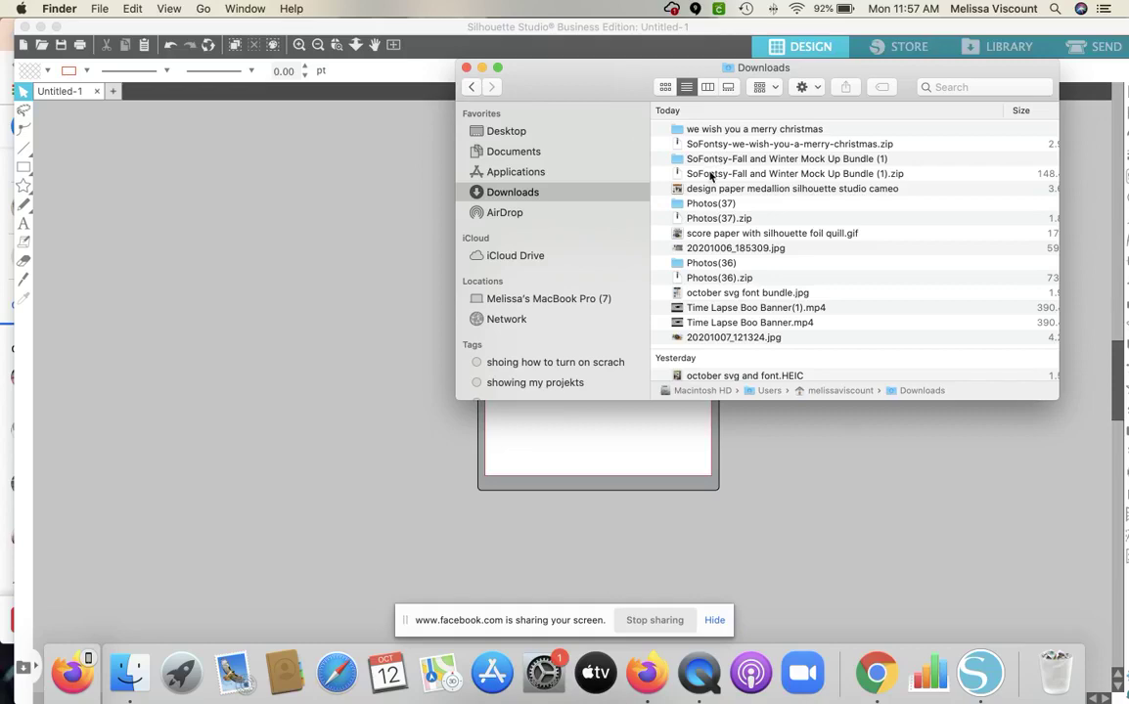
# Extract SoFontsy-Fall and Winter Mock Up Bundle (1).zip in Downloads and open the newly extracted folder.
pyautogui.click(697, 174)
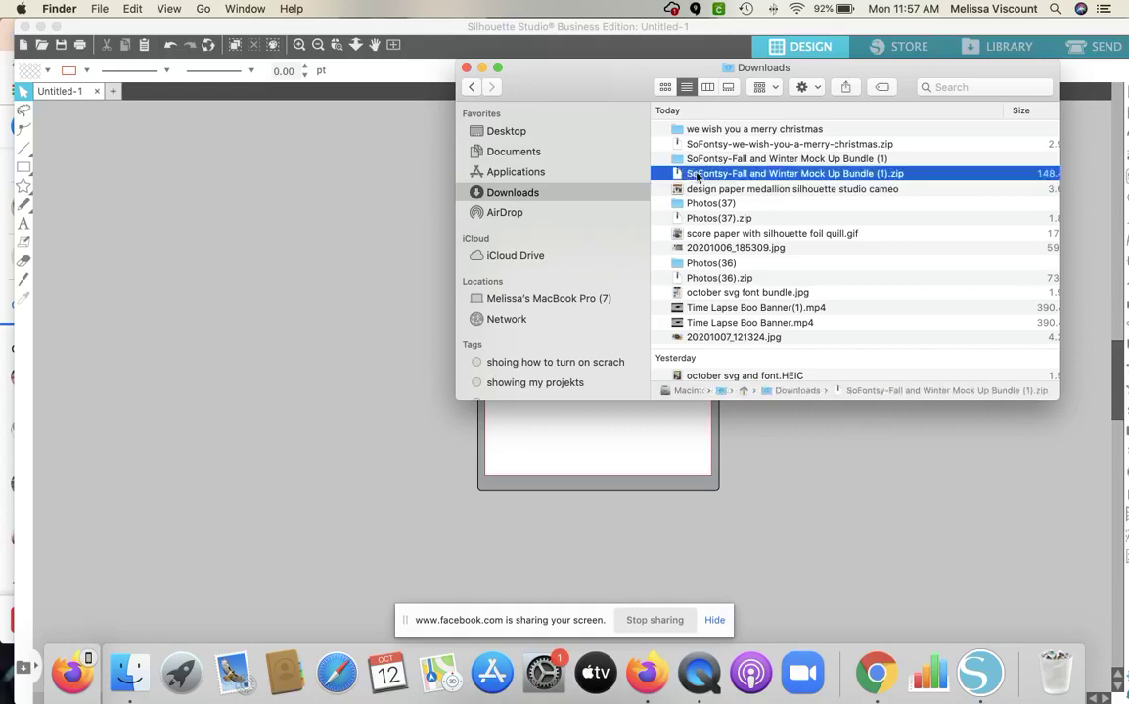
pyautogui.doubleClick(763, 178)
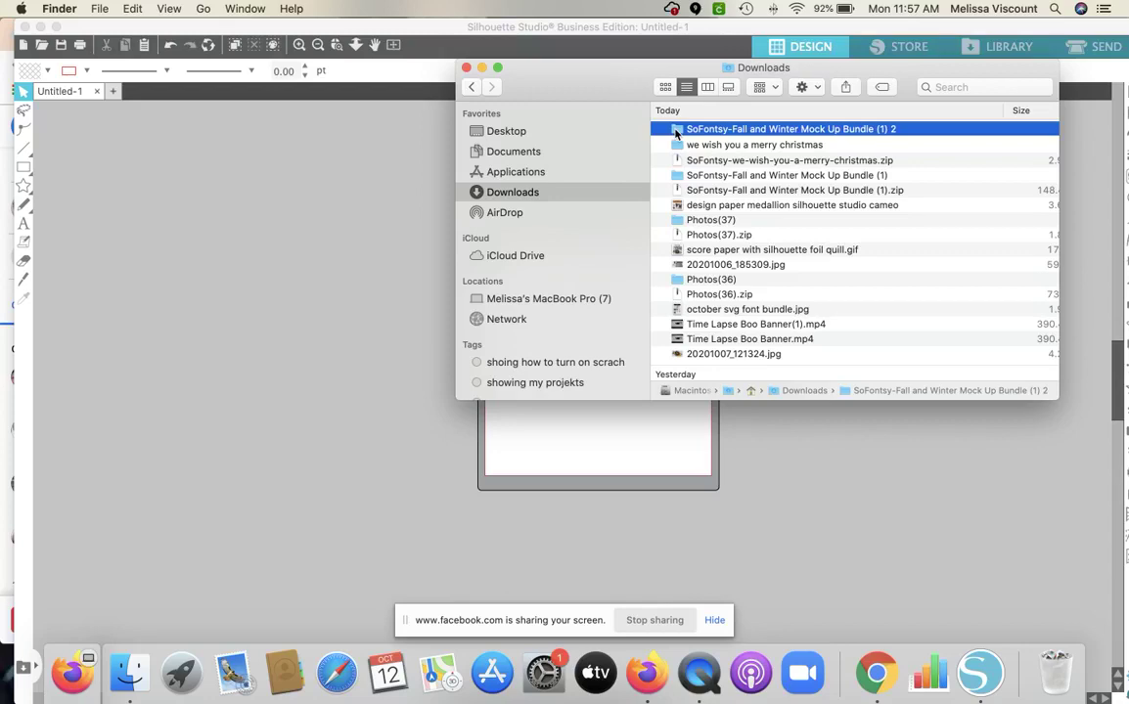
pyautogui.doubleClick(676, 134)
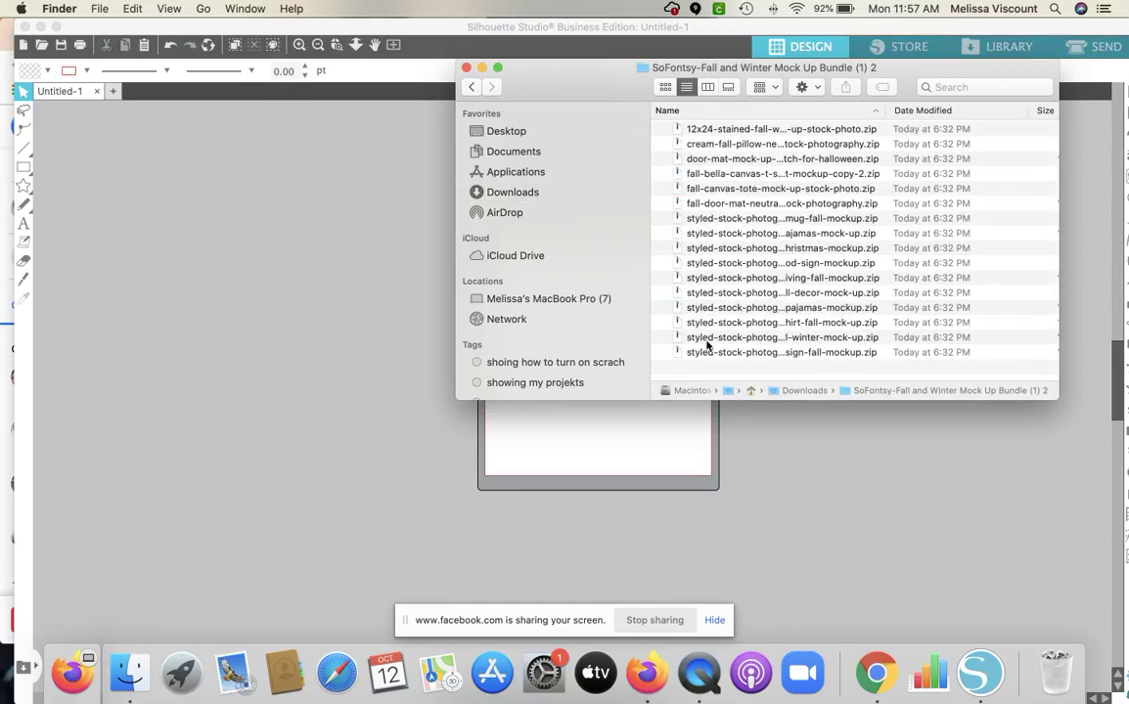
# Extract the first eight mockup archives together and select IMG_9820.jpg inside the fall-bella-canvas-t-shirt-mockup-copy-2 folder.
pyautogui.click(690, 131)
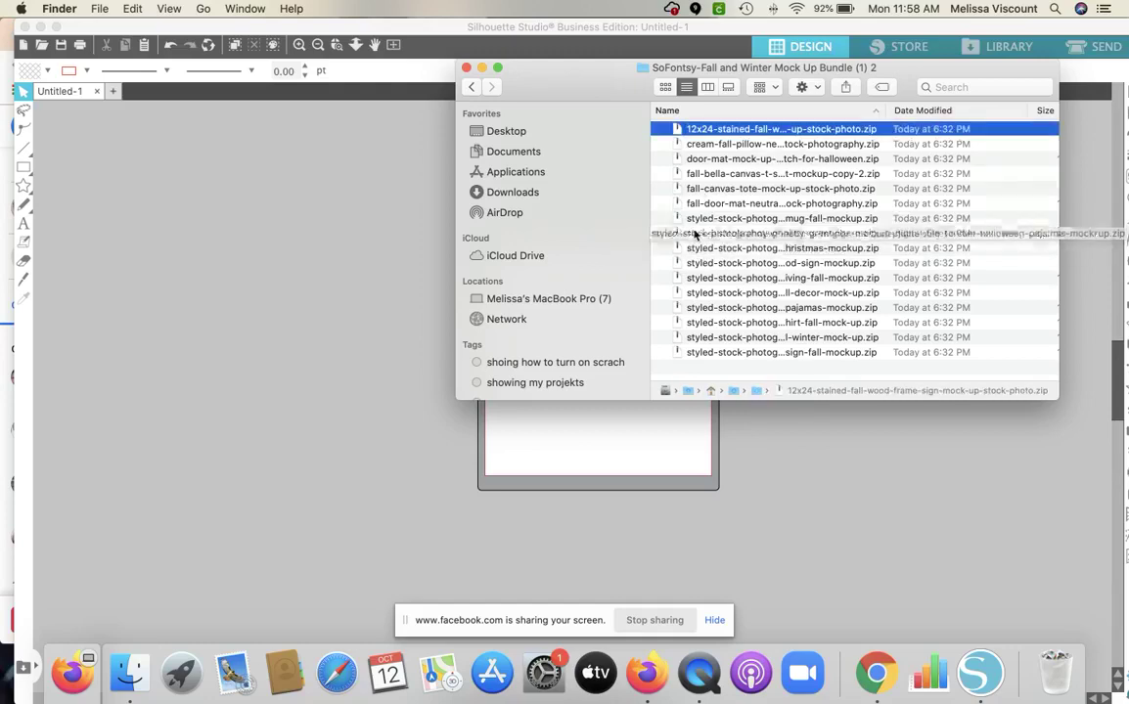
pyautogui.keyDown('shift'); pyautogui.click(708, 218); pyautogui.keyUp('shift')
pyautogui.hotkey('shift', 'Down')
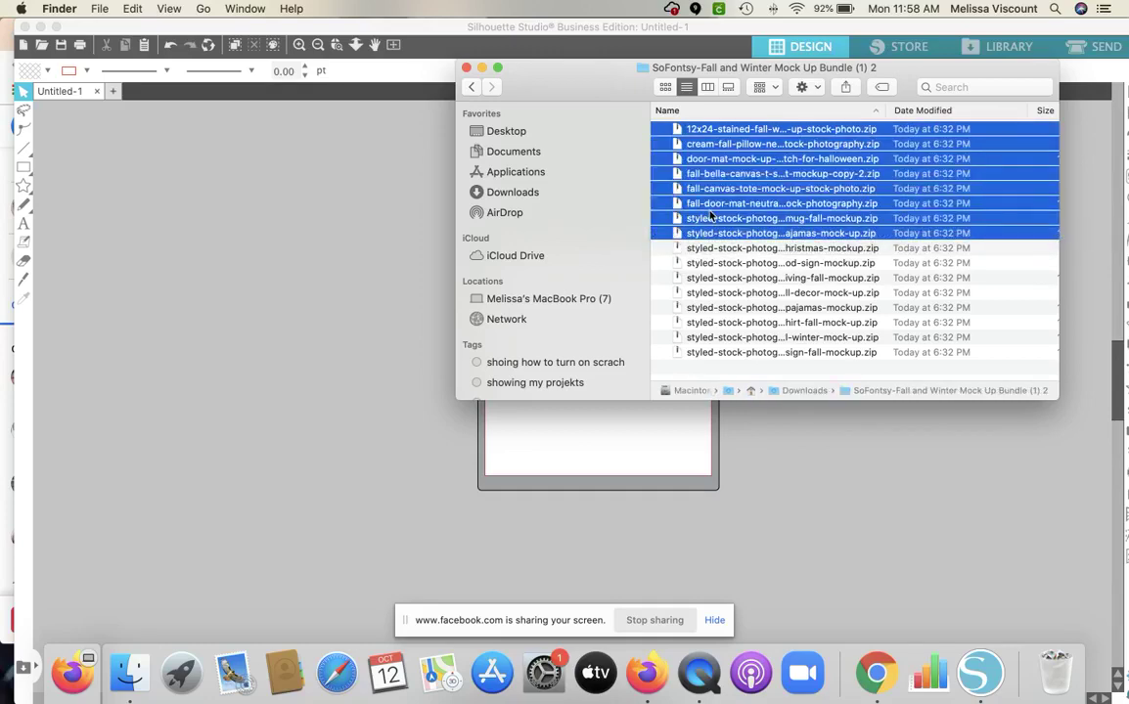
pyautogui.doubleClick(711, 215)
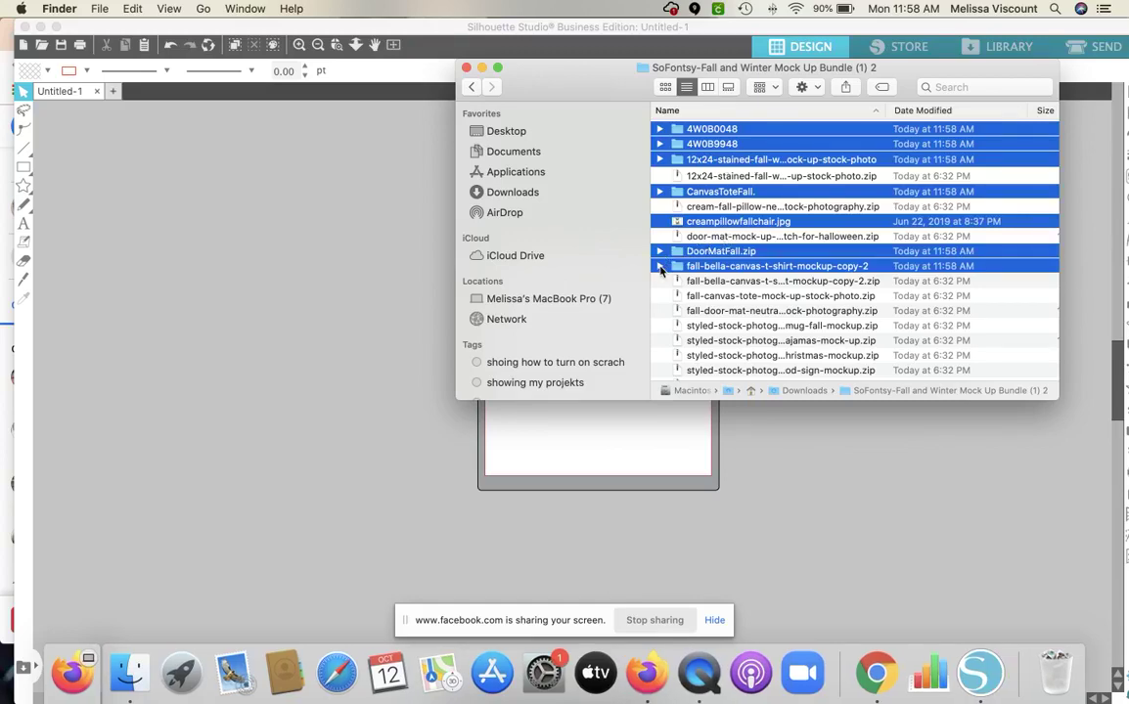
pyautogui.click(659, 265)
pyautogui.click(692, 282)
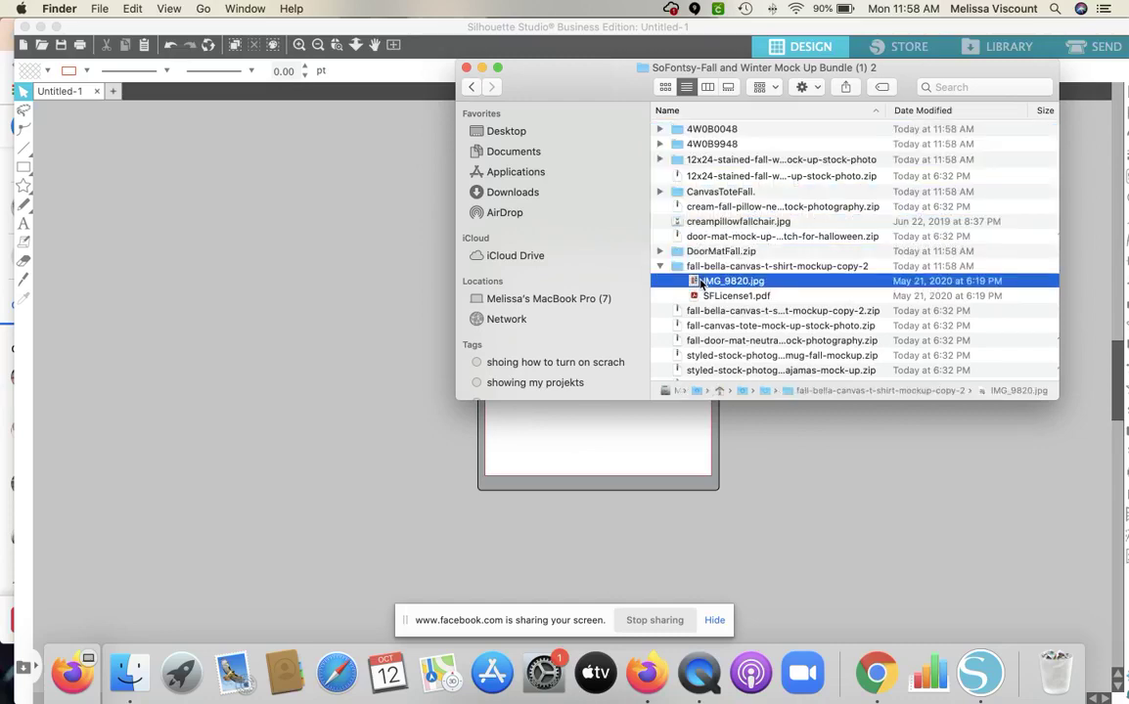
# Place 4W0B0635.jpg from the Wine Bottle Bag folder of SoFontsy-Fall and Winter Mock Up Bundle (1) onto the Silhouette Studio workspace.
pyautogui.click(542, 195)
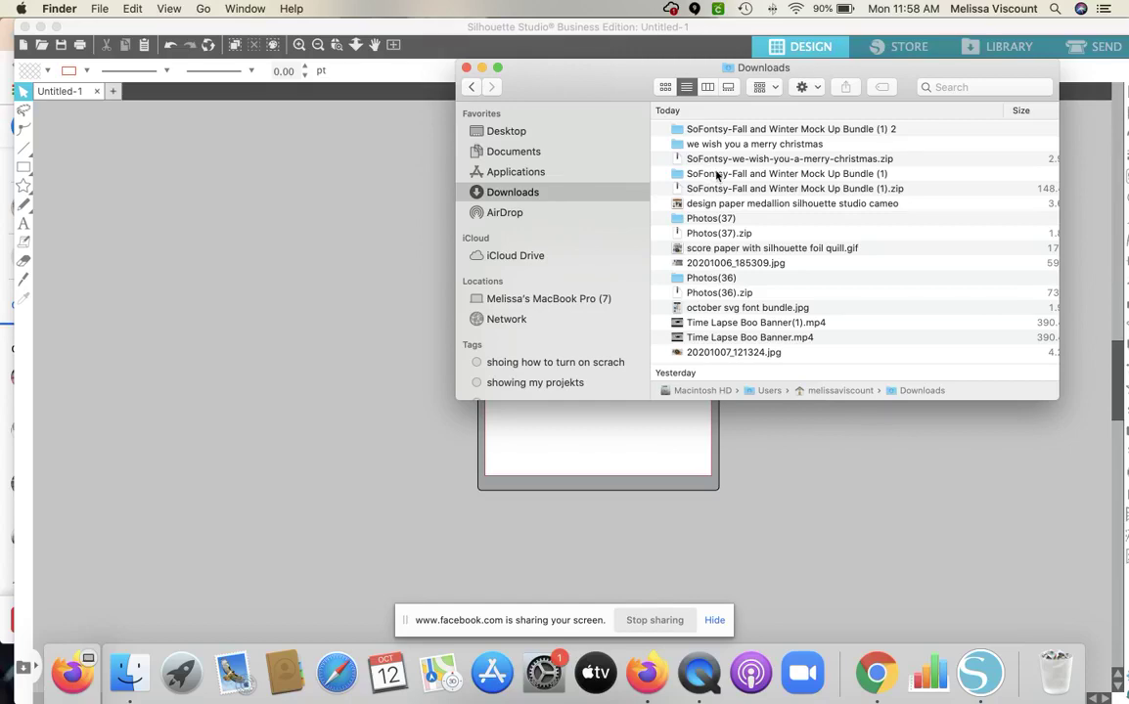
pyautogui.click(717, 174)
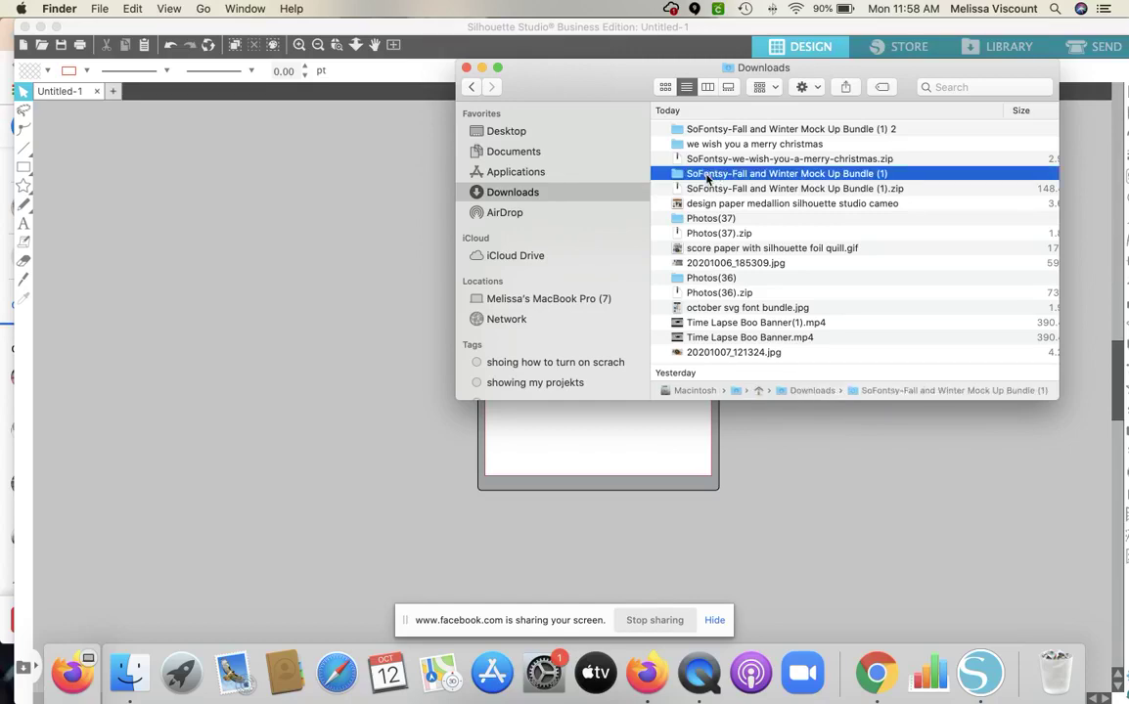
pyautogui.doubleClick(706, 175)
pyautogui.scroll(-10, 706, 347)
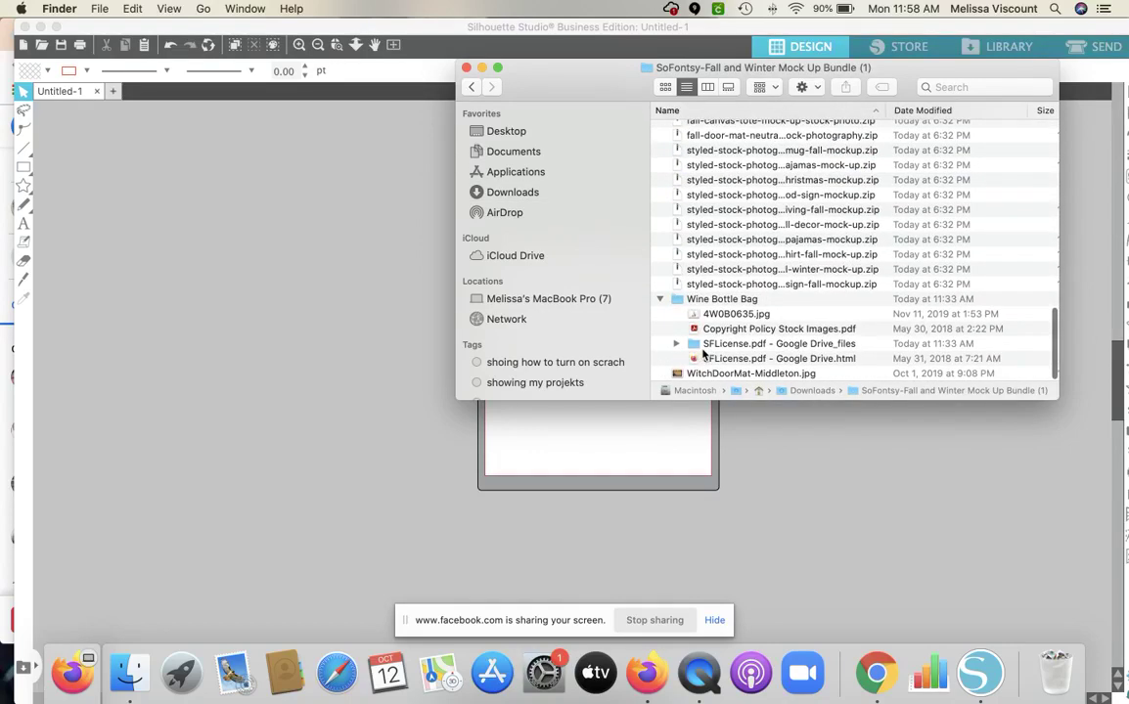
pyautogui.click(667, 300)
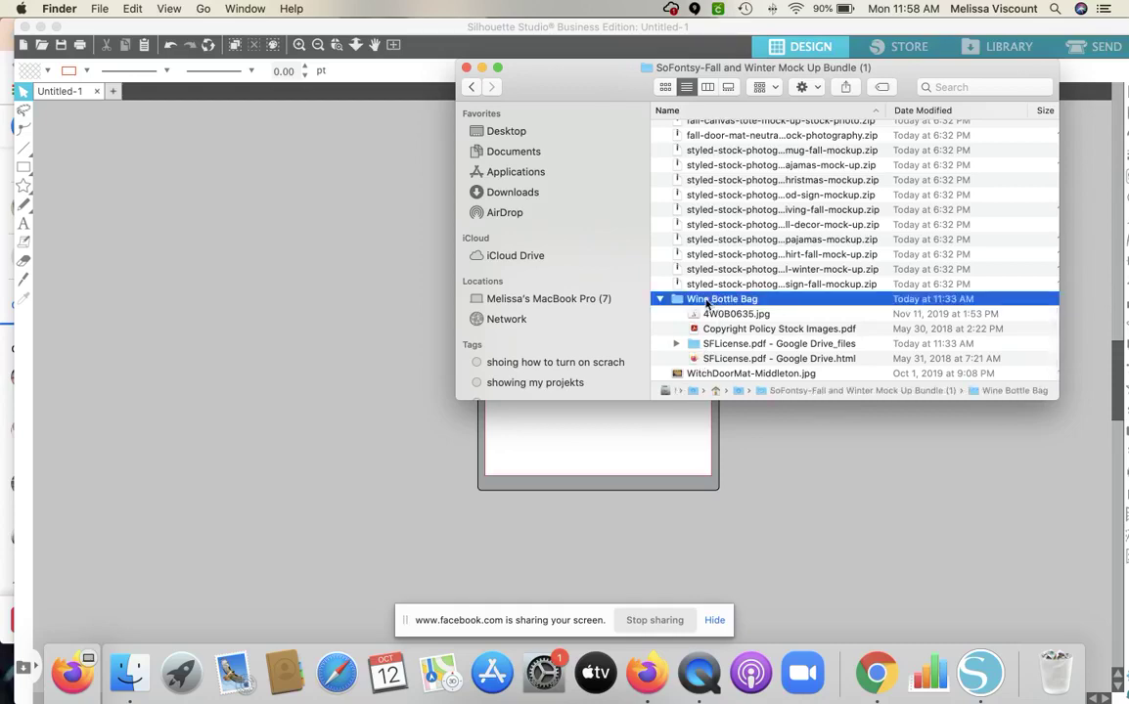
pyautogui.click(730, 314)
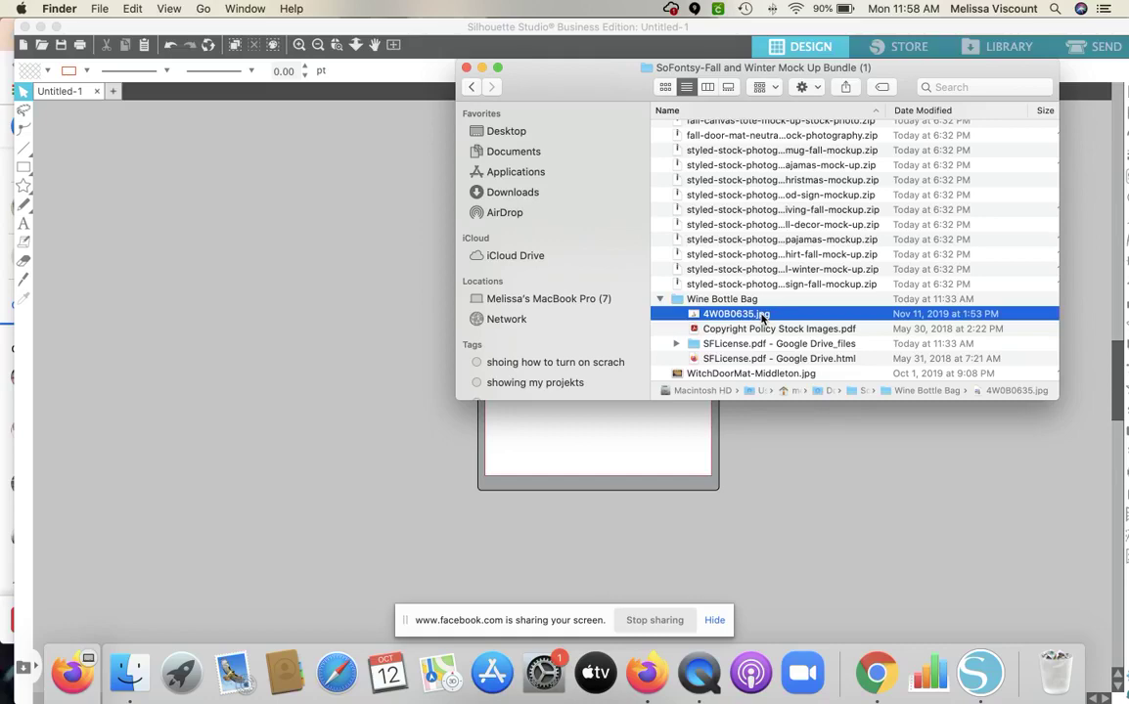
pyautogui.hscroll(5, 761, 318)
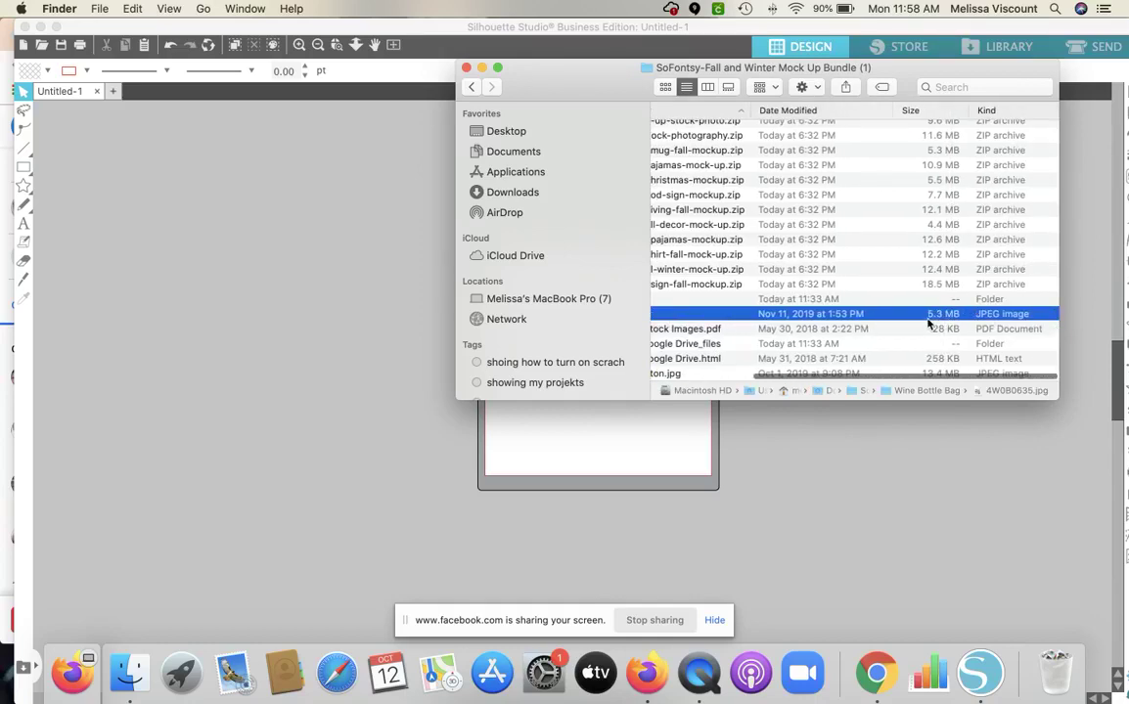
pyautogui.hscroll(-5, 849, 318)
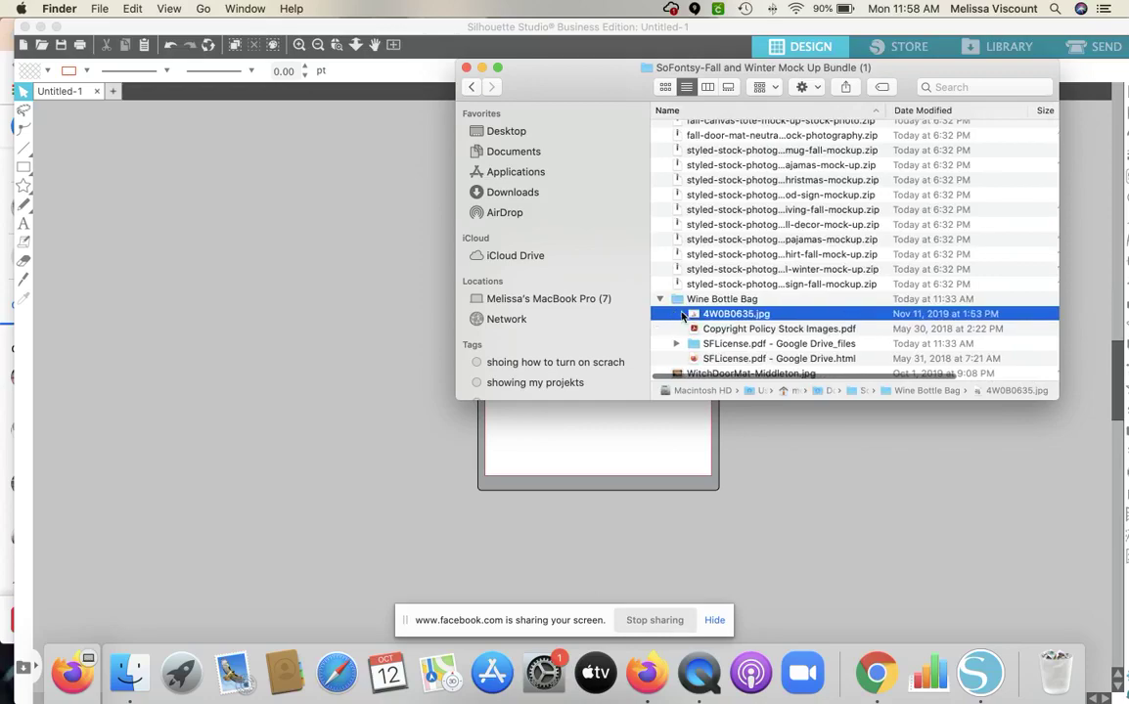
pyautogui.moveTo(692, 318); pyautogui.dragTo(365, 383)
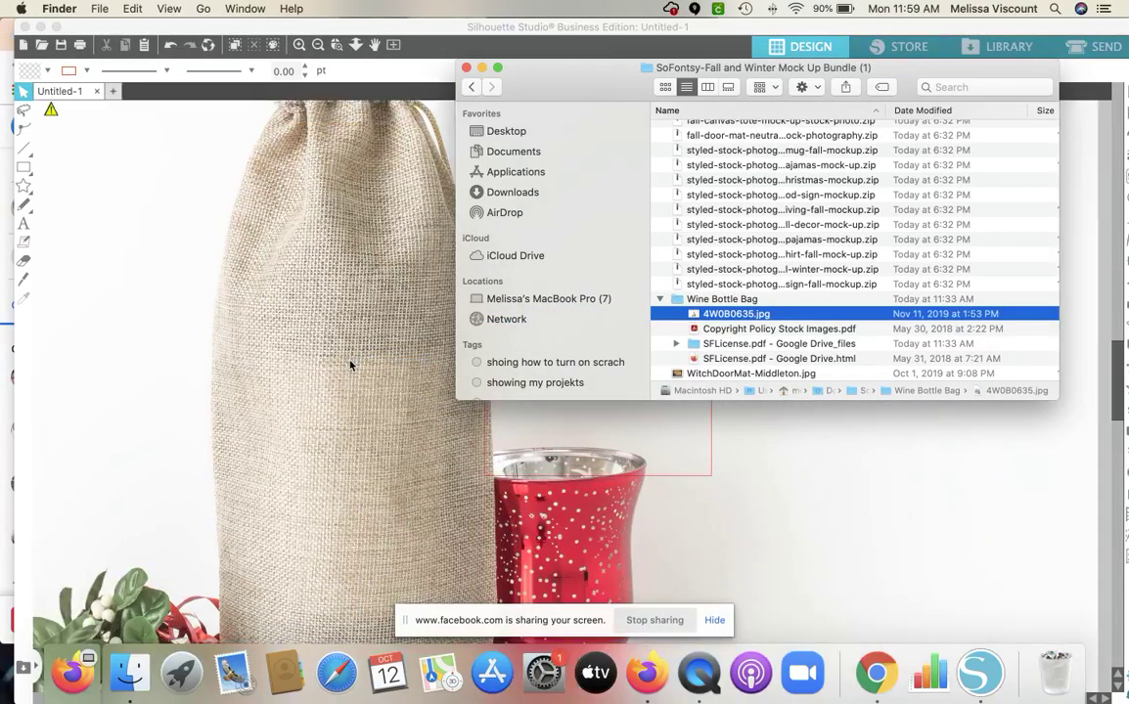
# Scale the wine bag photo down proportionally to about 48.73 in wide and 32.49 in high.
pyautogui.click(317, 45)
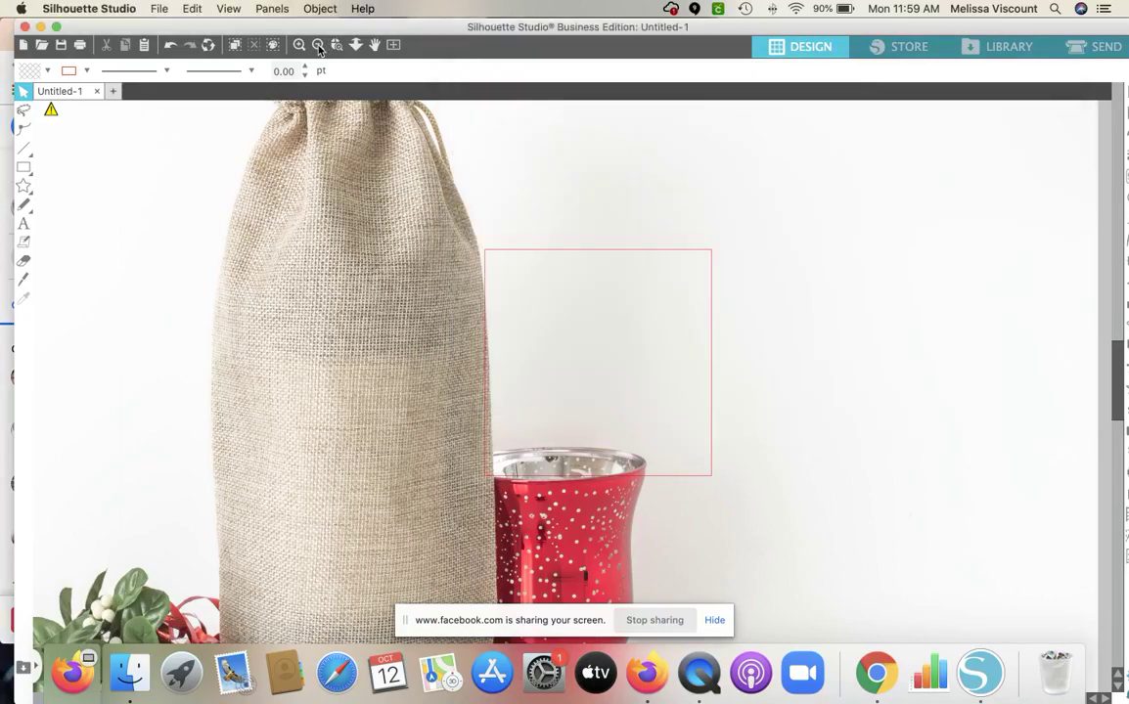
pyautogui.click(318, 45)
pyautogui.click(318, 45)
pyautogui.click(377, 285)
pyautogui.moveTo(535, 312); pyautogui.dragTo(381, 282)
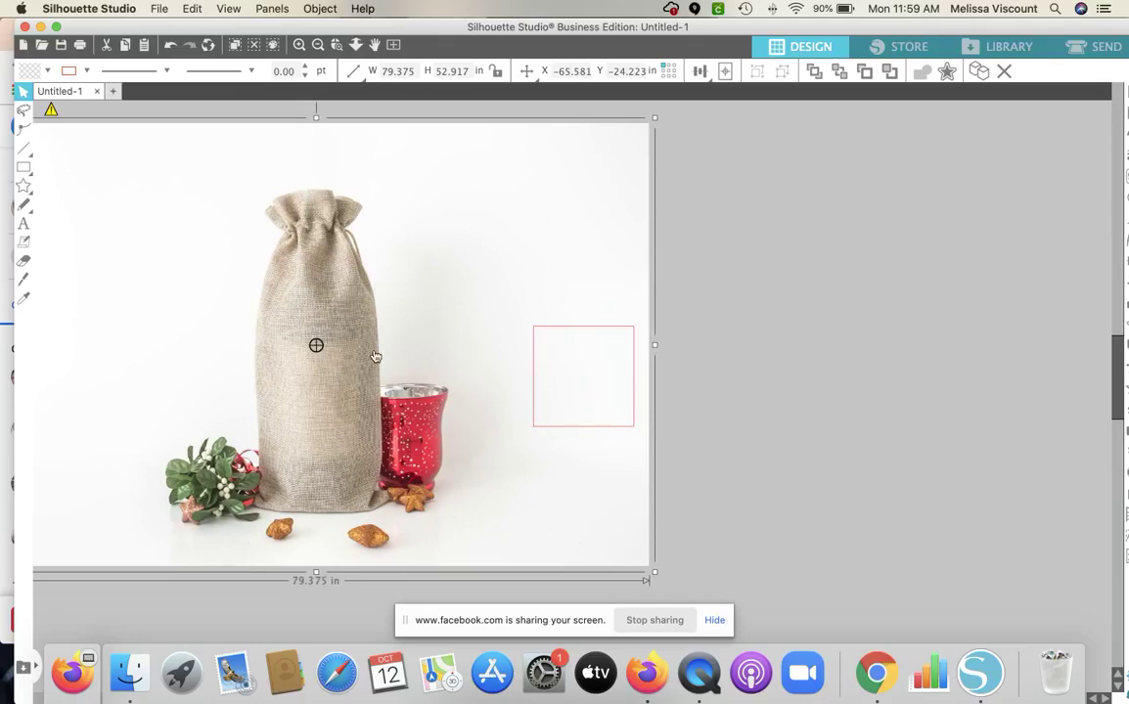
pyautogui.hscroll(-4, 337, 355)
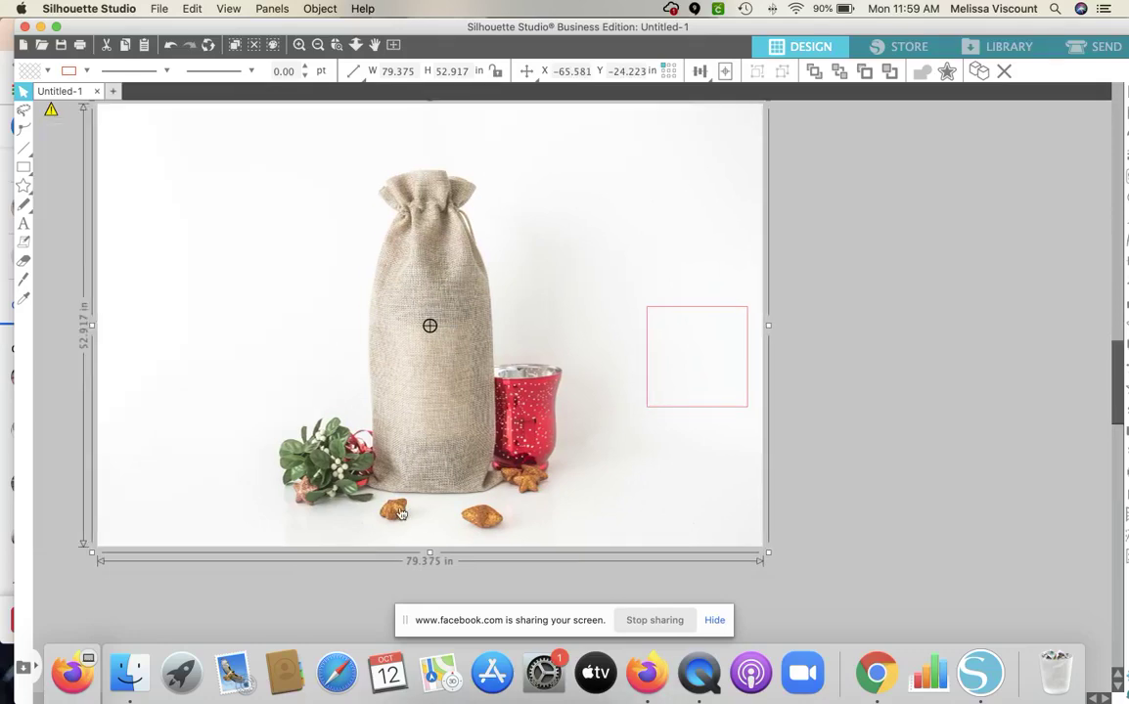
pyautogui.scroll(2, 718, 159)
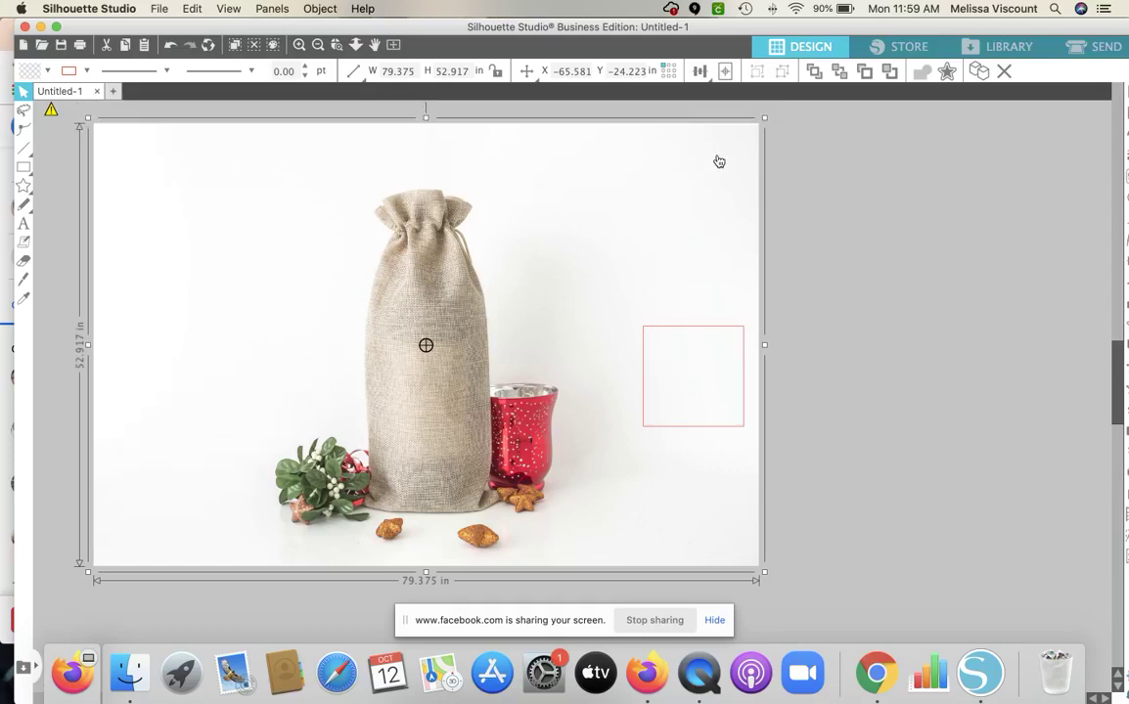
pyautogui.click(769, 123)
pyautogui.click(755, 125)
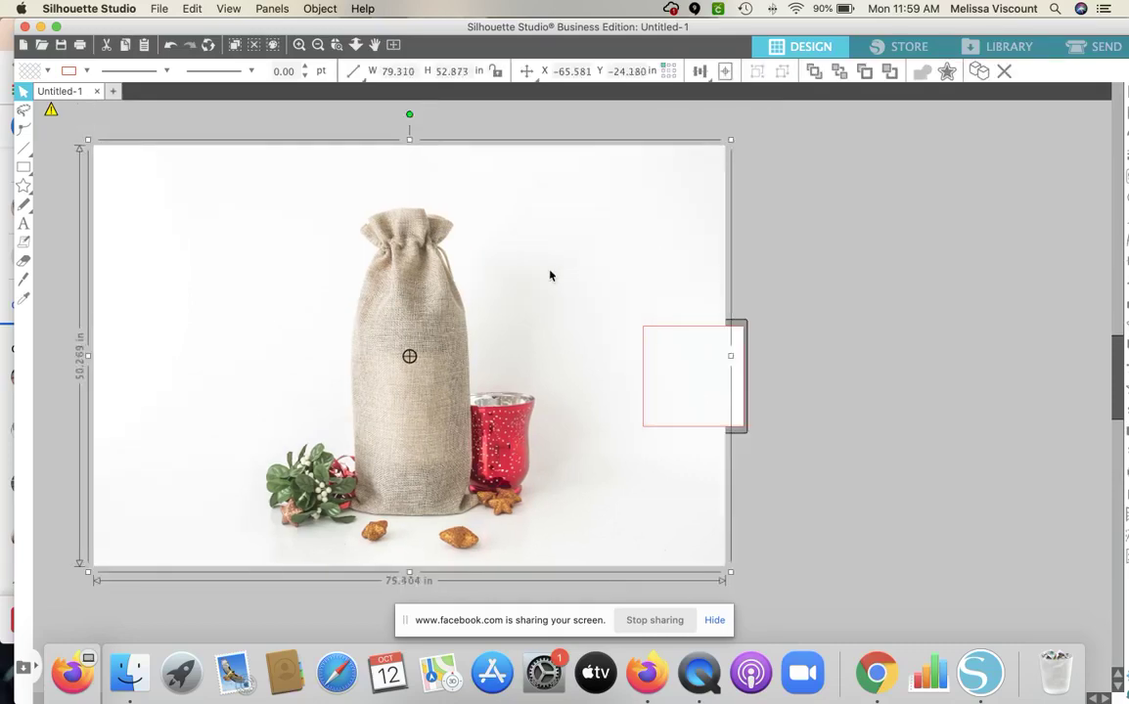
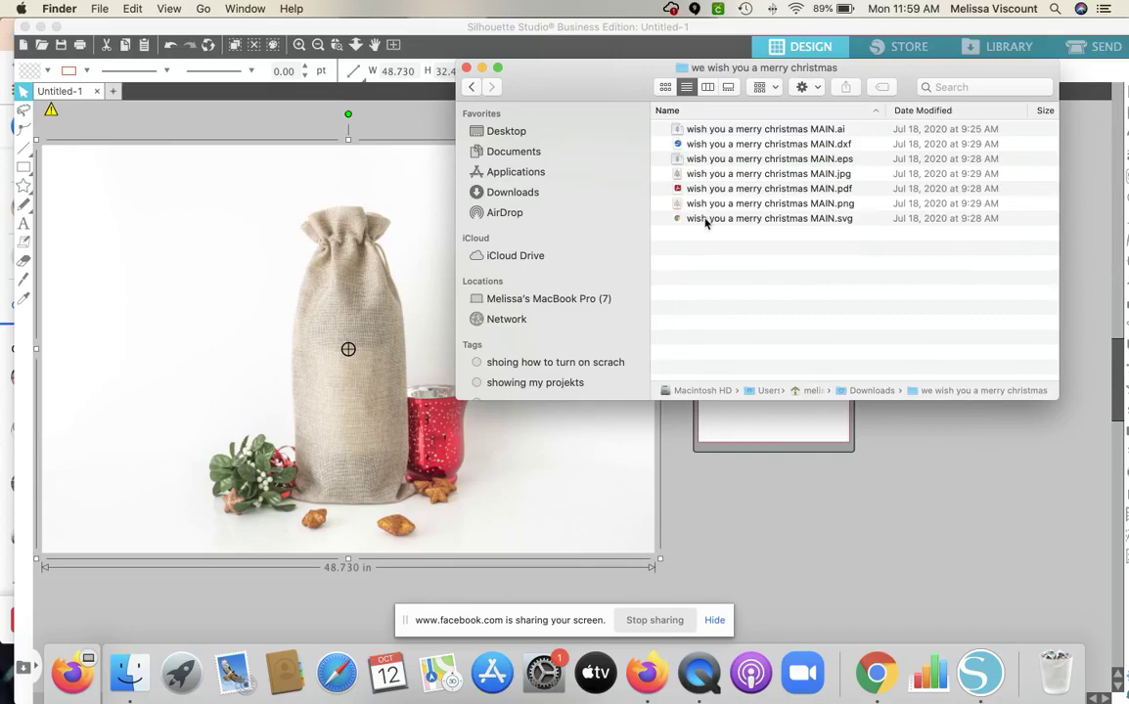
# Move the Finder window off the photo and place wish you a merry christmas MAIN.dxf in the empty area below the page.
pyautogui.click(794, 220)
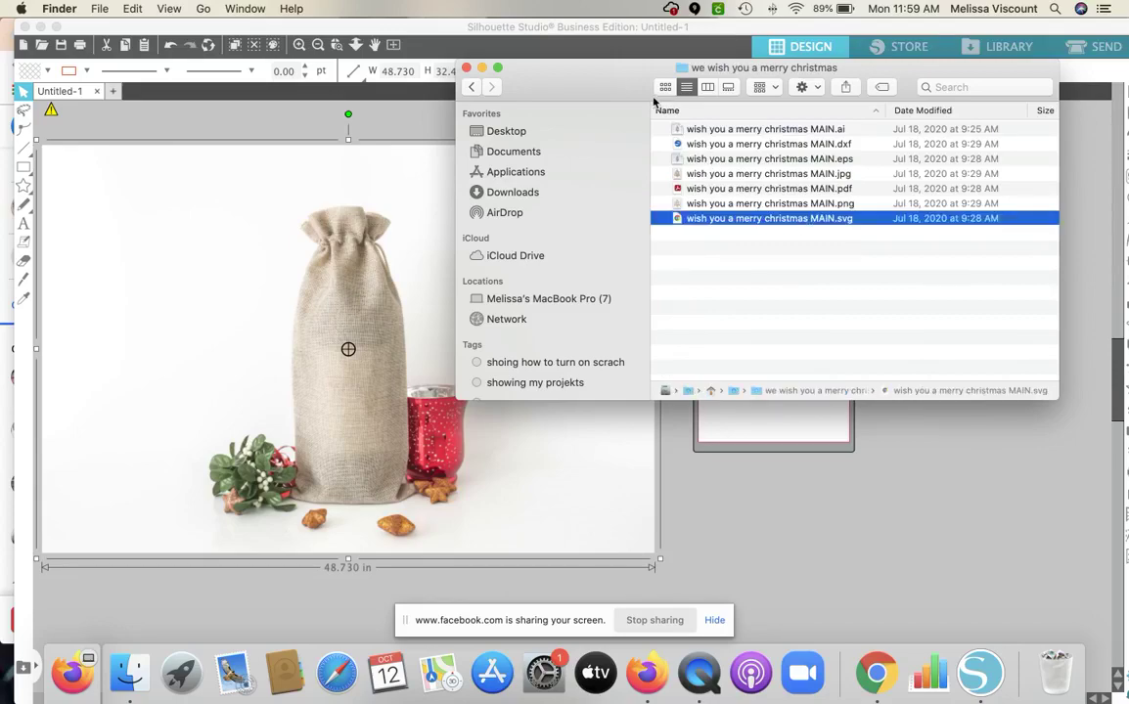
pyautogui.moveTo(604, 89); pyautogui.dragTo(810, 84)
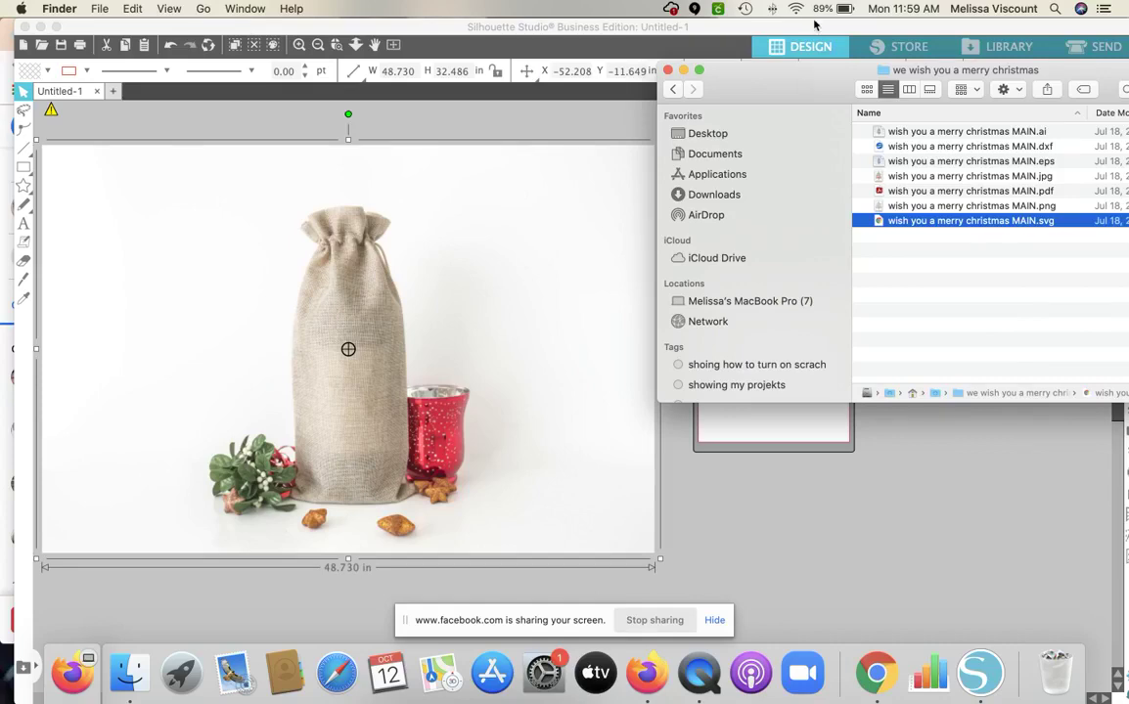
pyautogui.click(894, 148)
pyautogui.moveTo(894, 151); pyautogui.dragTo(745, 519)
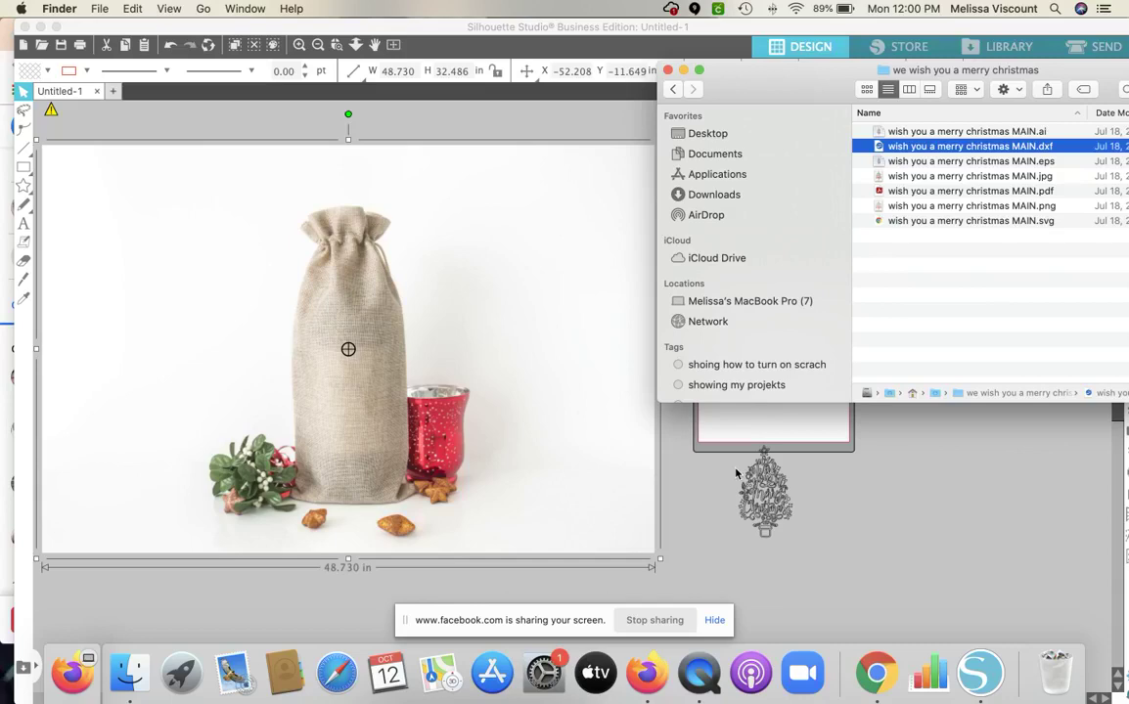
# Place wish you a merry christmas MAIN.svg on the workspace beside the imported DXF tree.
pyautogui.click(1013, 176)
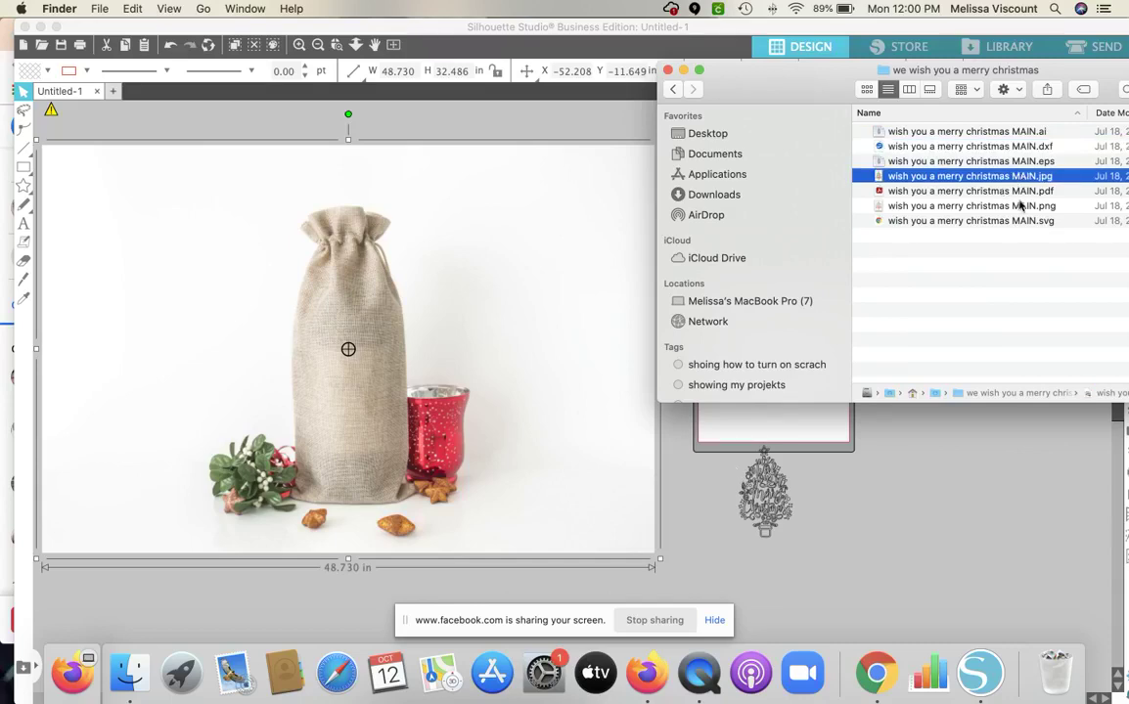
pyautogui.click(1017, 205)
pyautogui.click(888, 224)
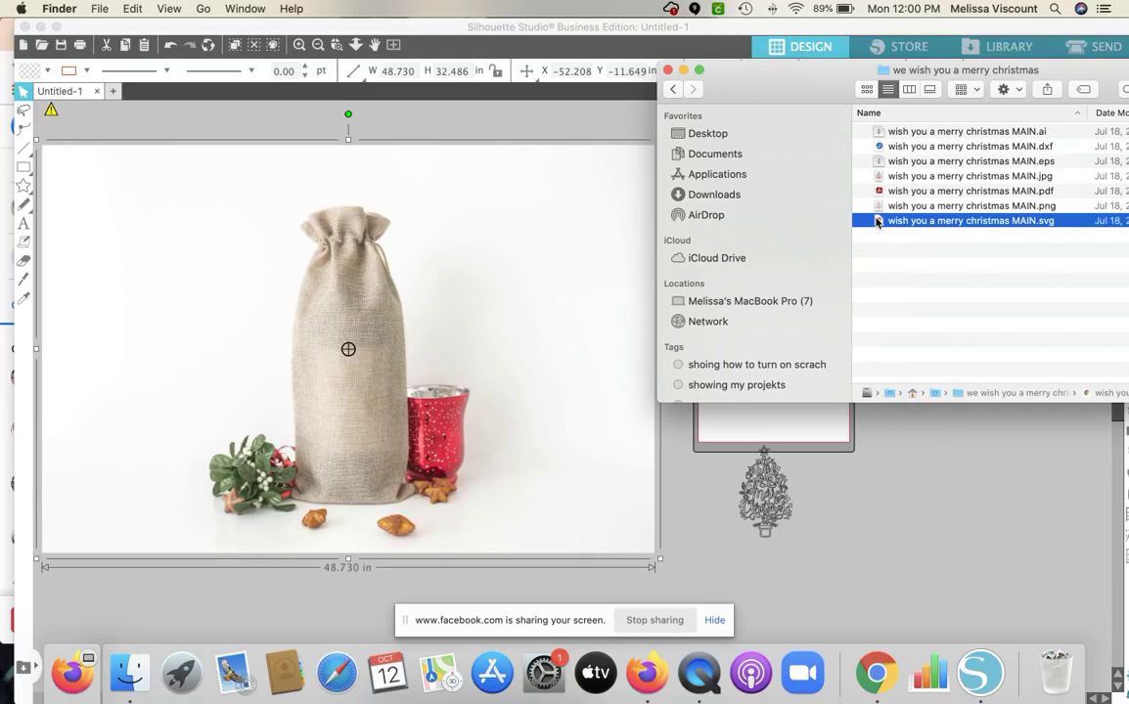
pyautogui.moveTo(878, 223); pyautogui.dragTo(894, 514)
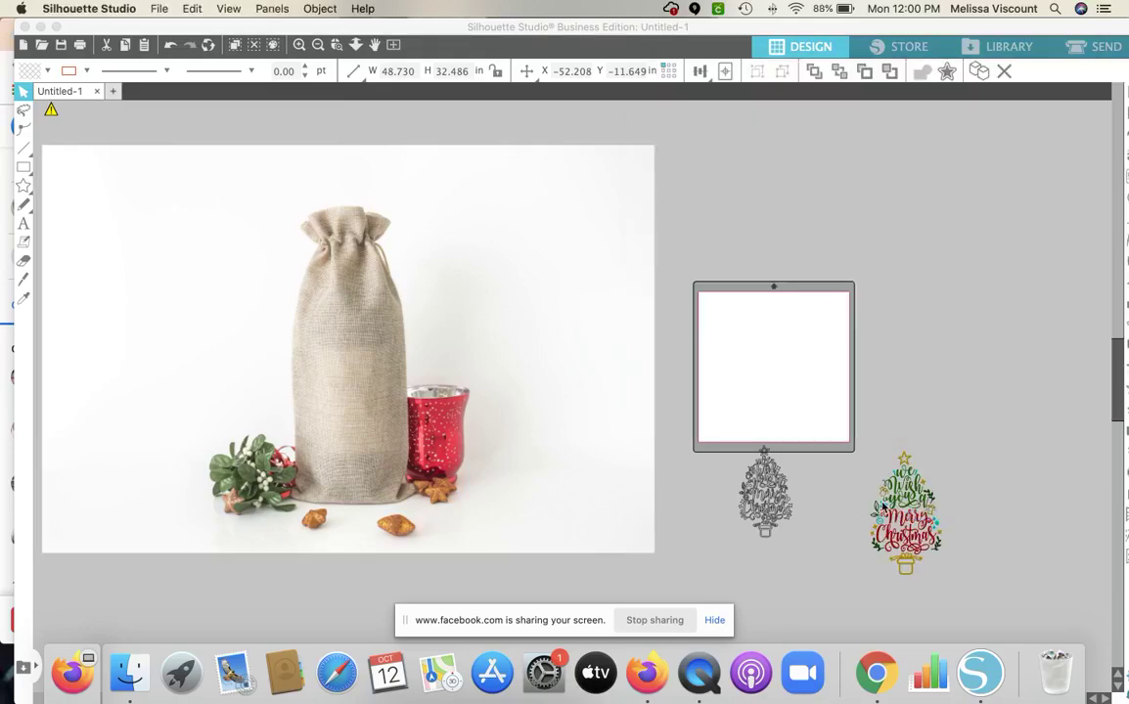
# Group all pieces of the black DXF tree, and move the coloured SVG tree up to the page's right edge.
pyautogui.click(710, 489)
pyautogui.moveTo(696, 428); pyautogui.dragTo(830, 584)
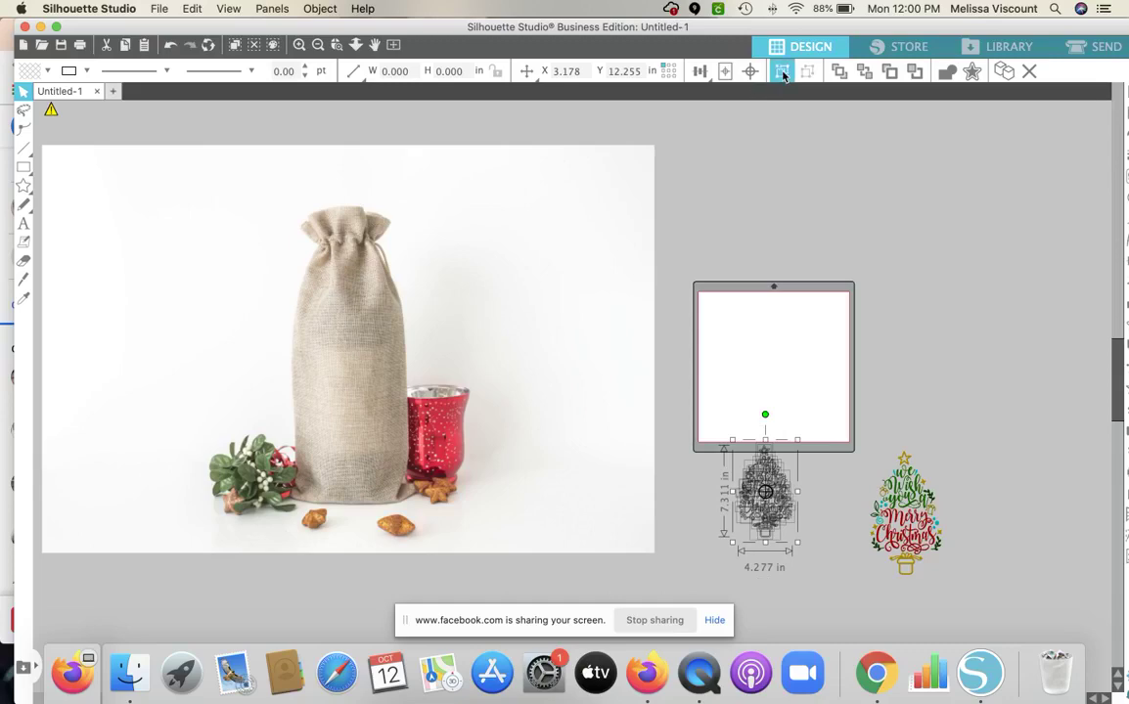
pyautogui.click(782, 76)
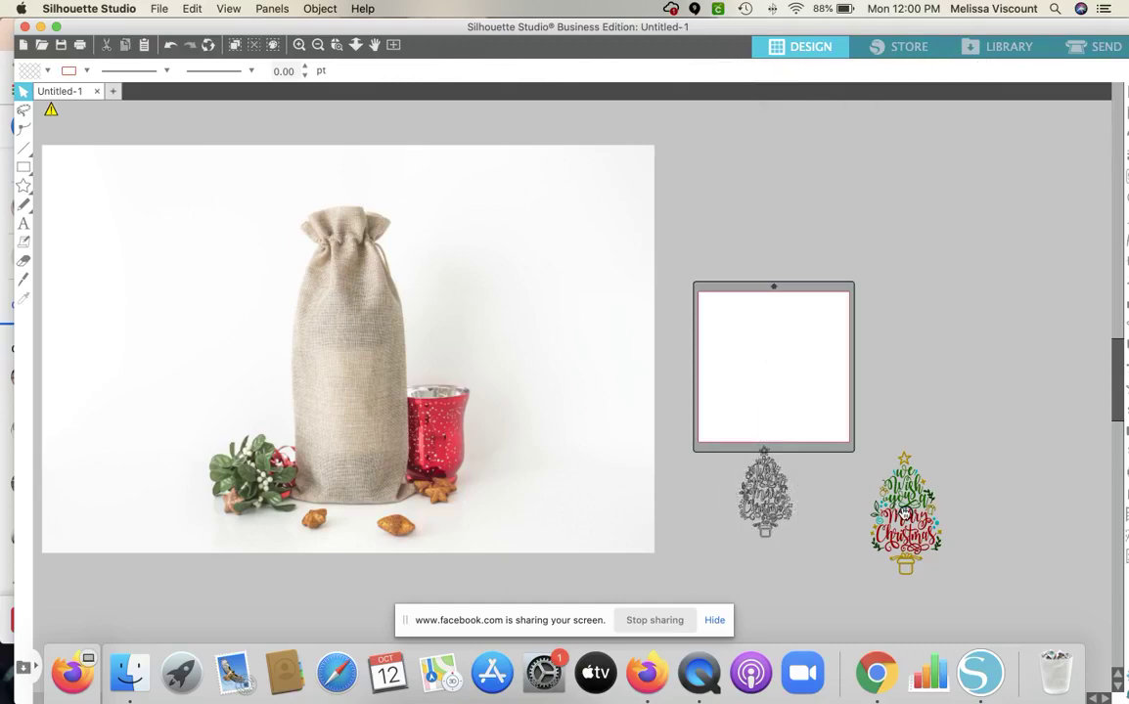
pyautogui.moveTo(904, 509); pyautogui.dragTo(880, 418)
pyautogui.click(604, 384)
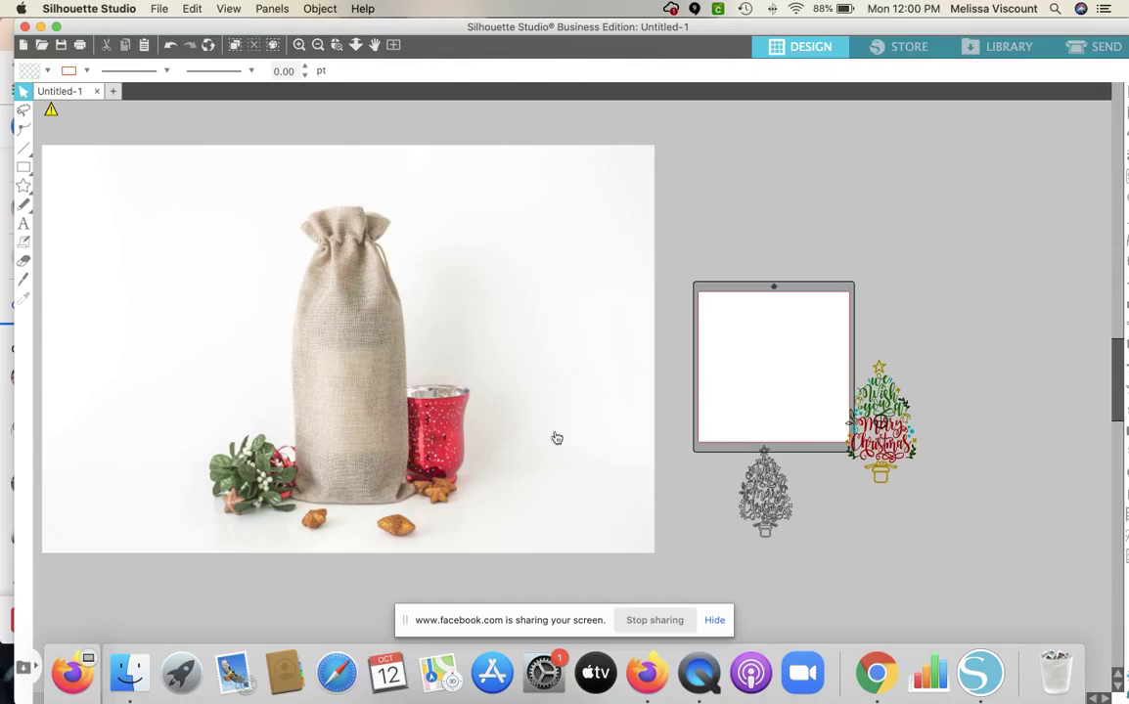
# Move the coloured SVG Christmas tree design onto the lower front of the burlap bag in the photo.
pyautogui.press('super+z')
pyautogui.moveTo(880, 422); pyautogui.dragTo(348, 425)
pyautogui.click(352, 427)
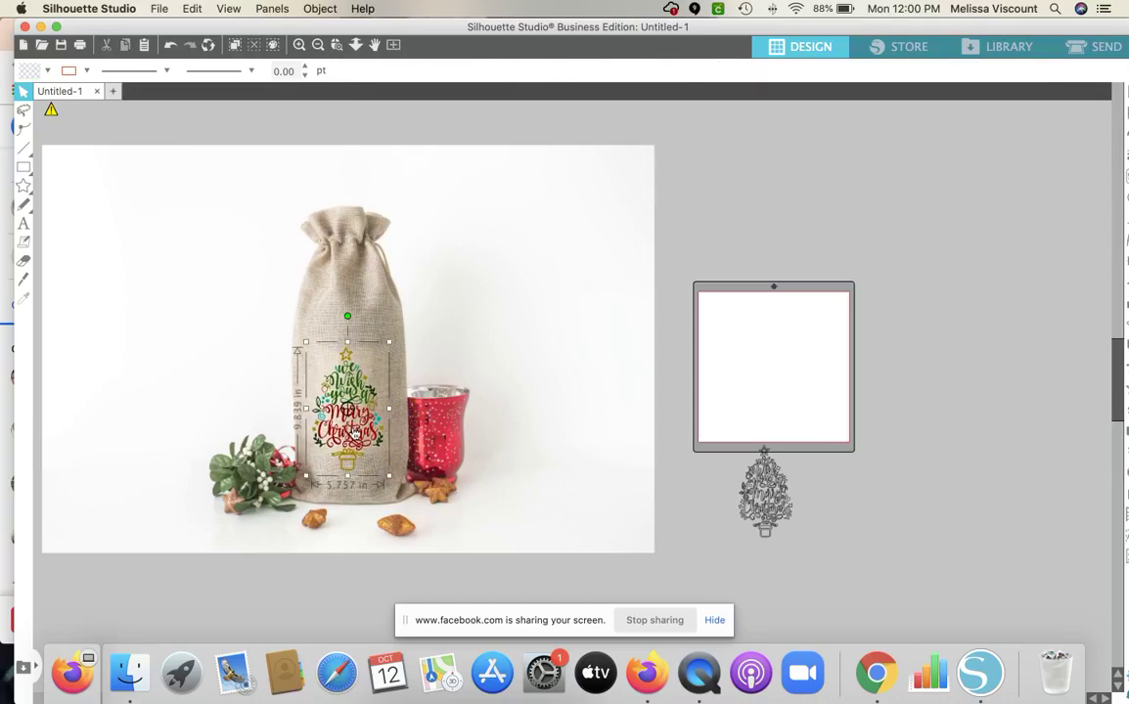
pyautogui.click(354, 431)
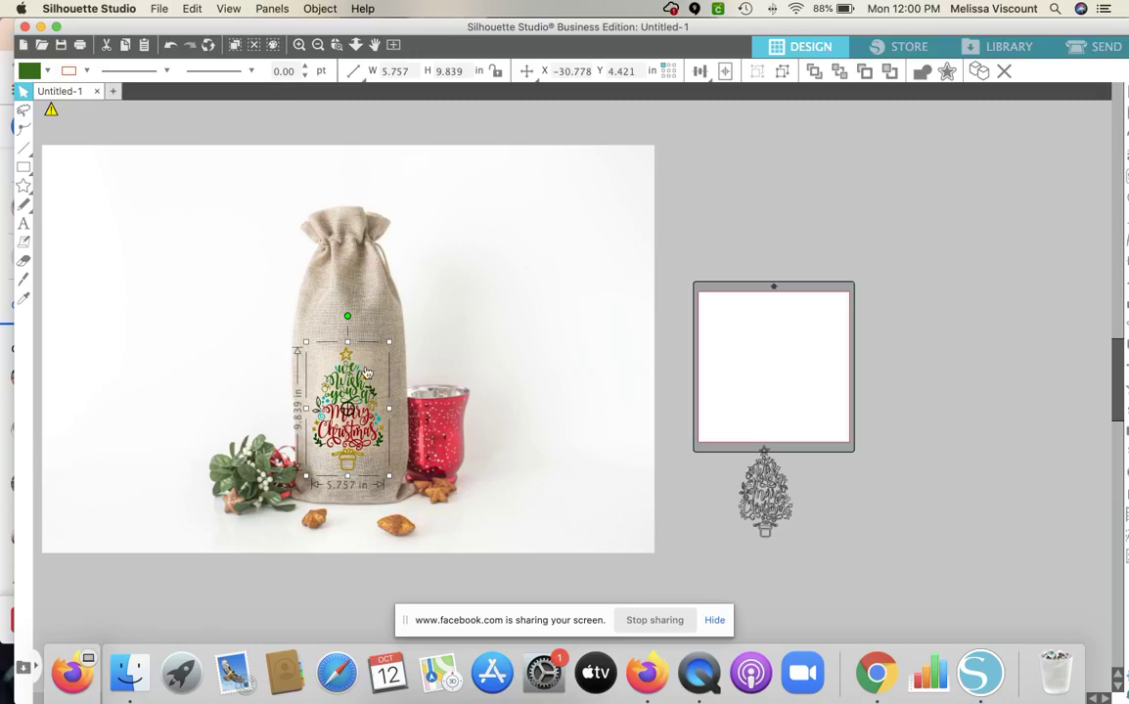
# Enlarge the tree design on the bag to about 6.46 in wide and 11.05 in high, and nudge it into position.
pyautogui.moveTo(390, 477); pyautogui.dragTo(399, 491)
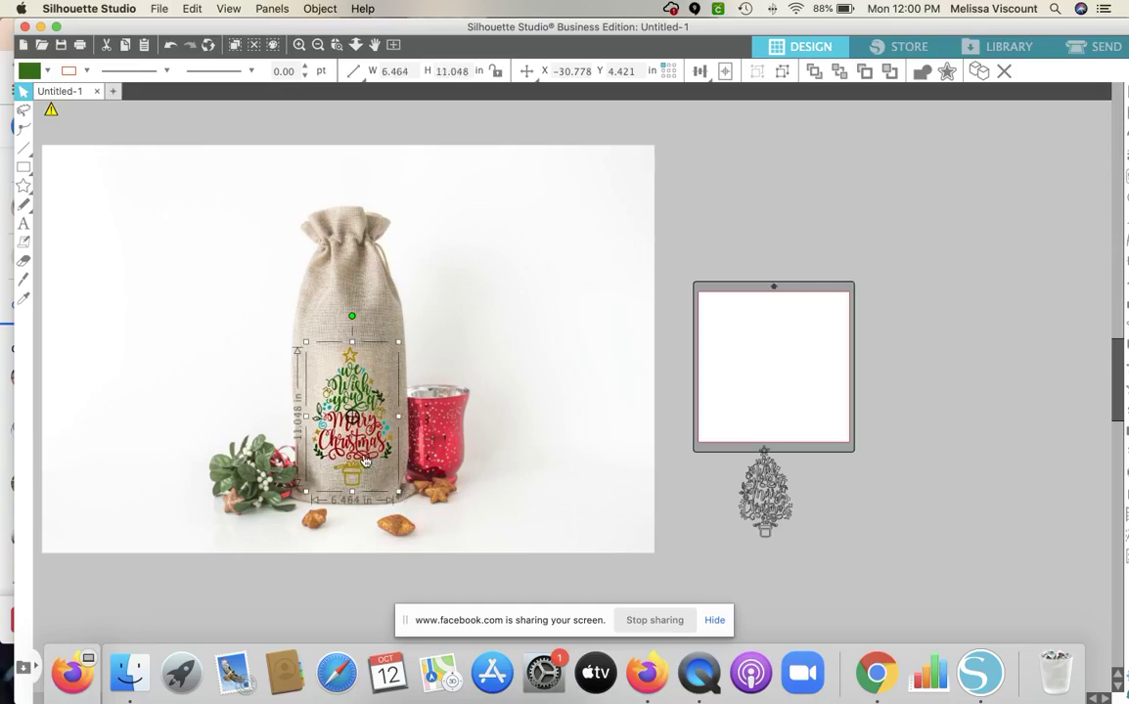
pyautogui.moveTo(332, 416); pyautogui.dragTo(330, 414)
pyautogui.click(336, 586)
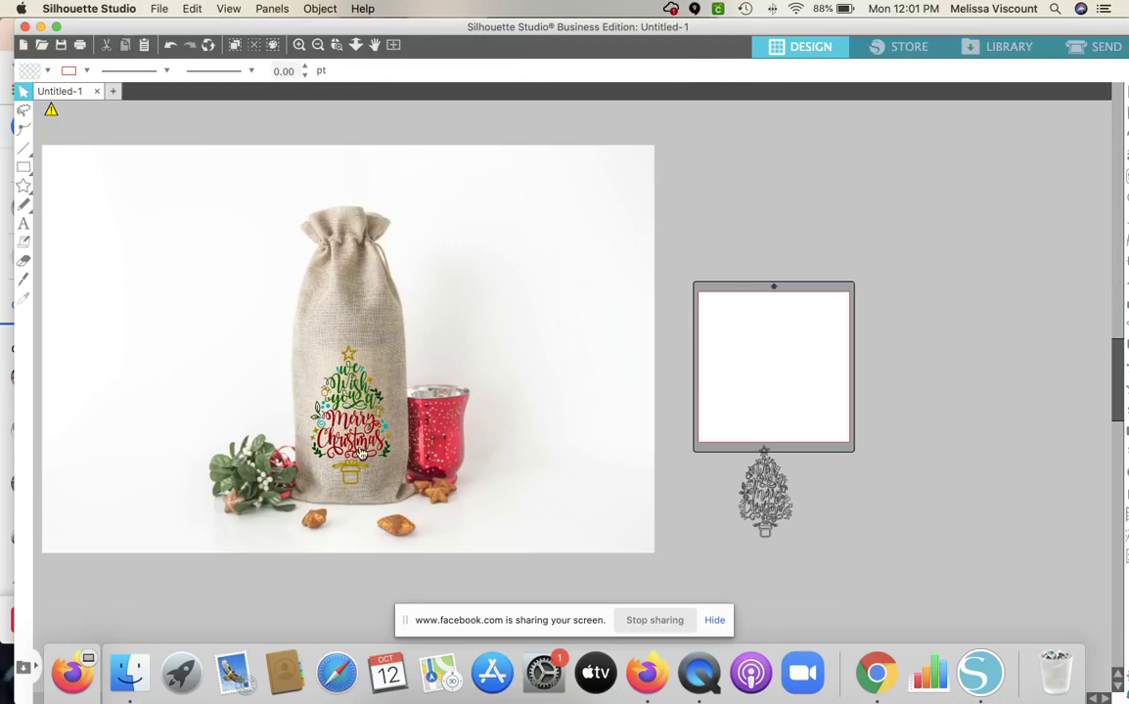
pyautogui.click(314, 315)
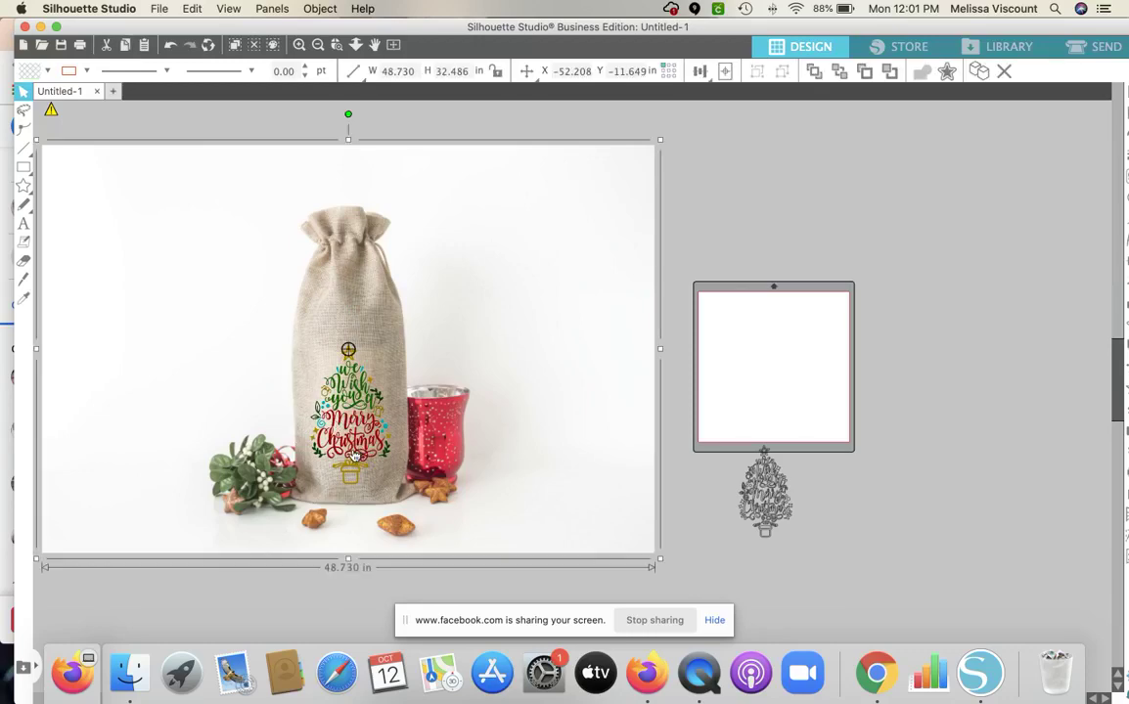
# Recolour the whole tree design on the bag with a solid black fill.
pyautogui.click(357, 454)
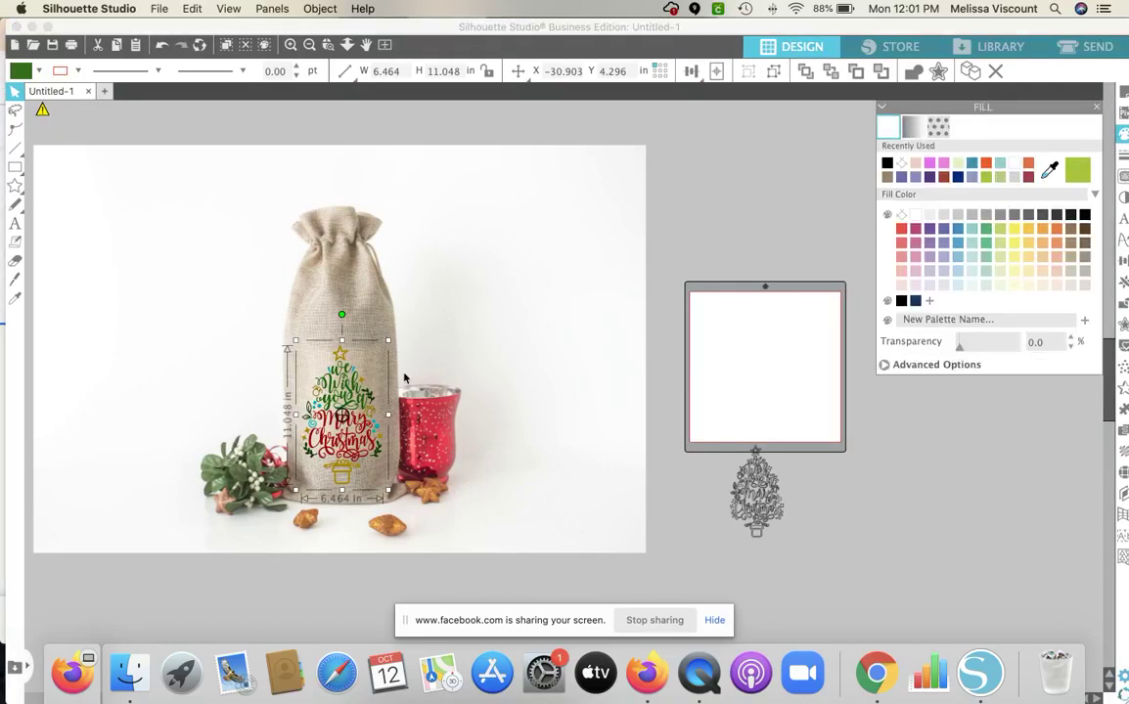
pyautogui.click(886, 164)
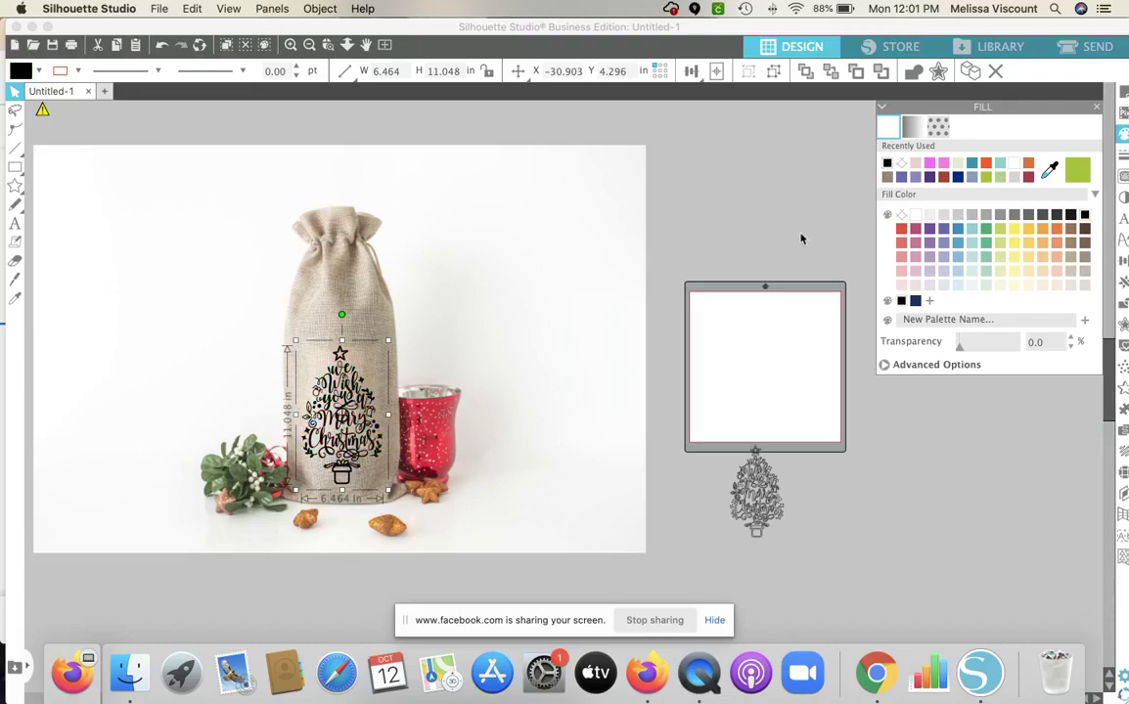
pyautogui.click(290, 46)
pyautogui.click(290, 46)
pyautogui.hscroll(-2, 244, 209)
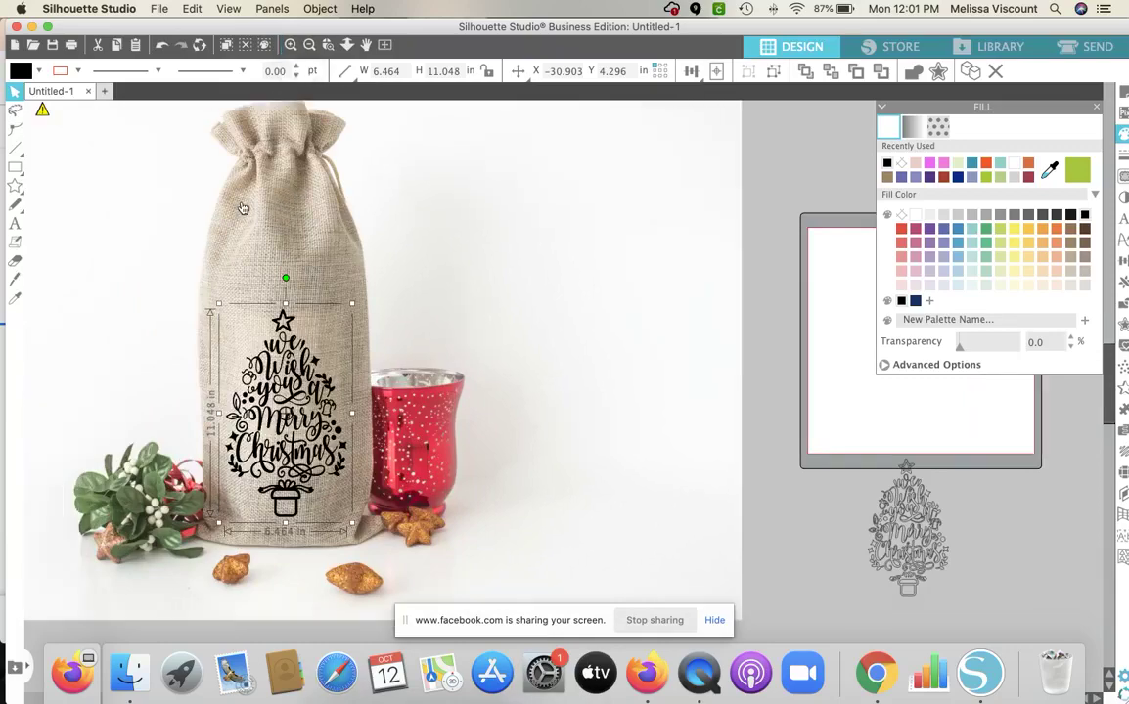
pyautogui.hscroll(-2, 243, 208)
pyautogui.click(811, 379)
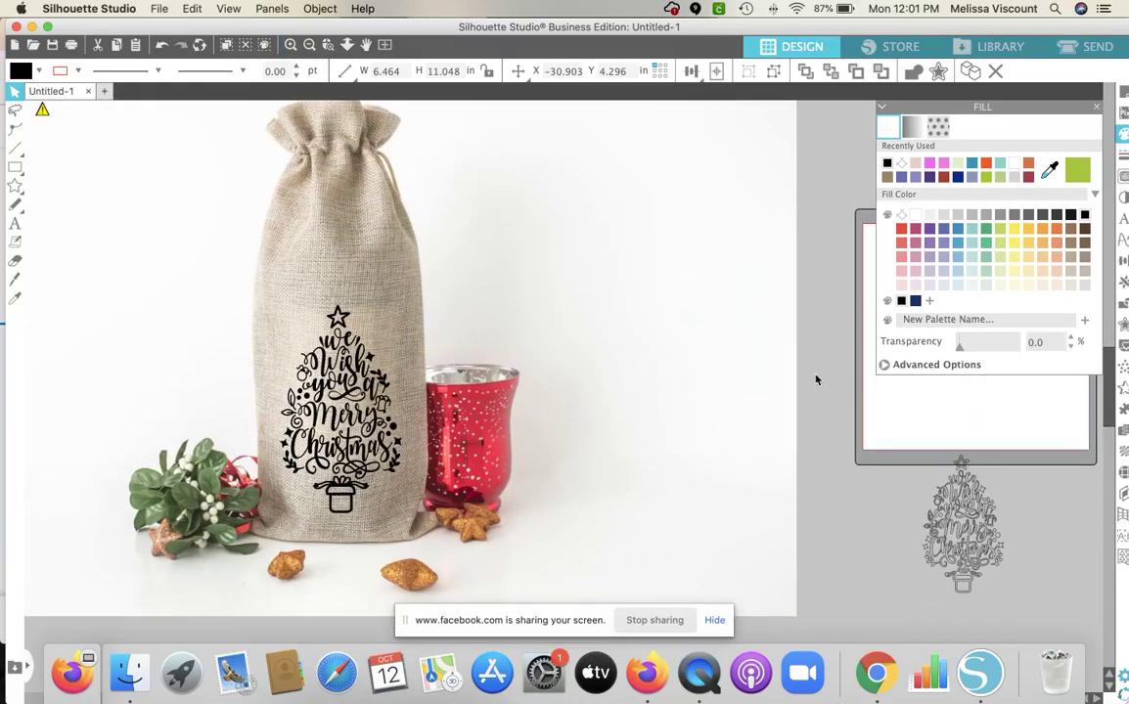
# Try fill transparencies of 12% and 54% on the black tree design, and return it to 0%.
pyautogui.click(339, 496)
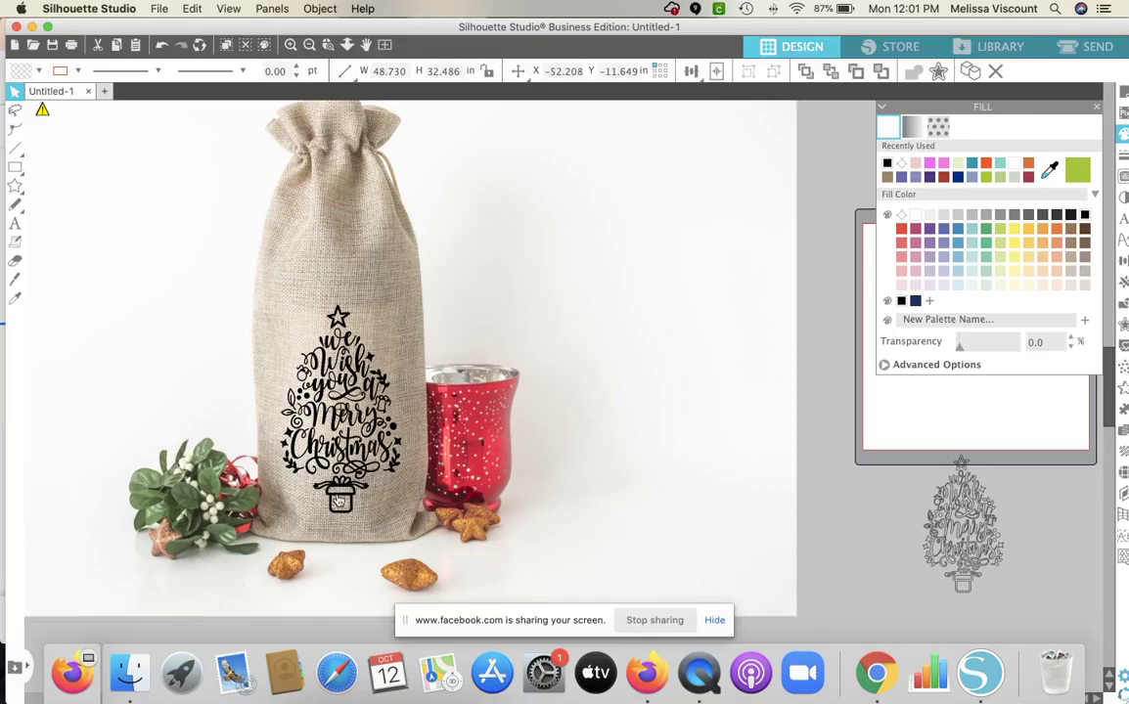
pyautogui.click(305, 450)
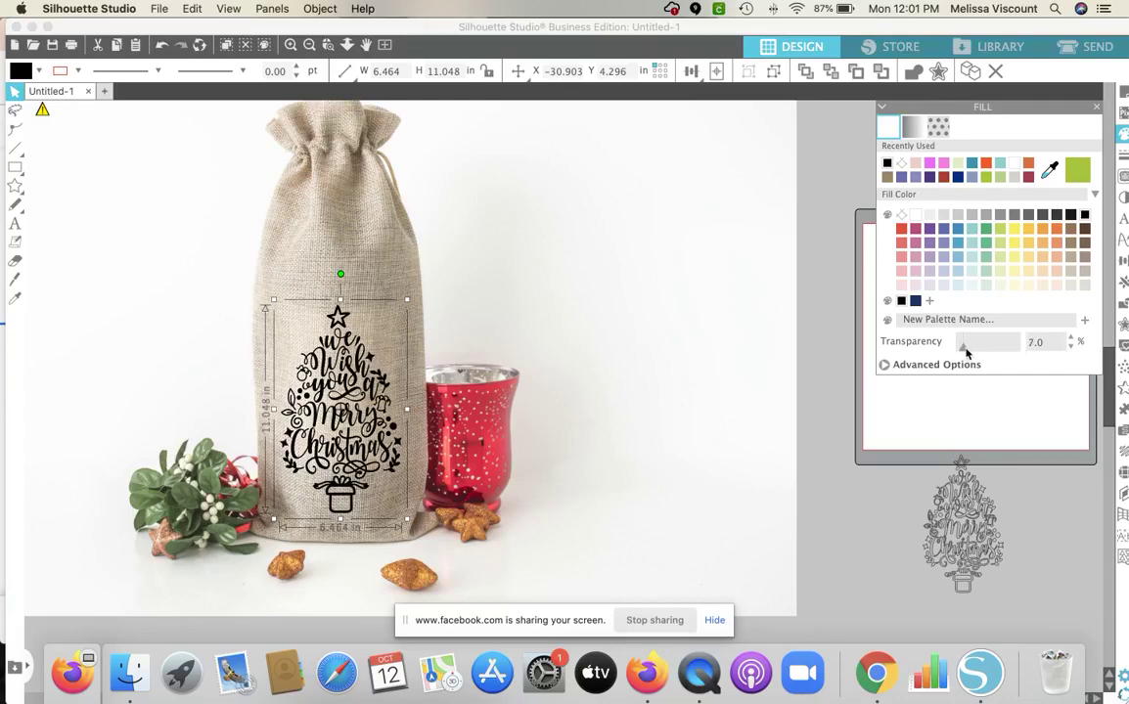
pyautogui.moveTo(962, 353); pyautogui.dragTo(965, 345)
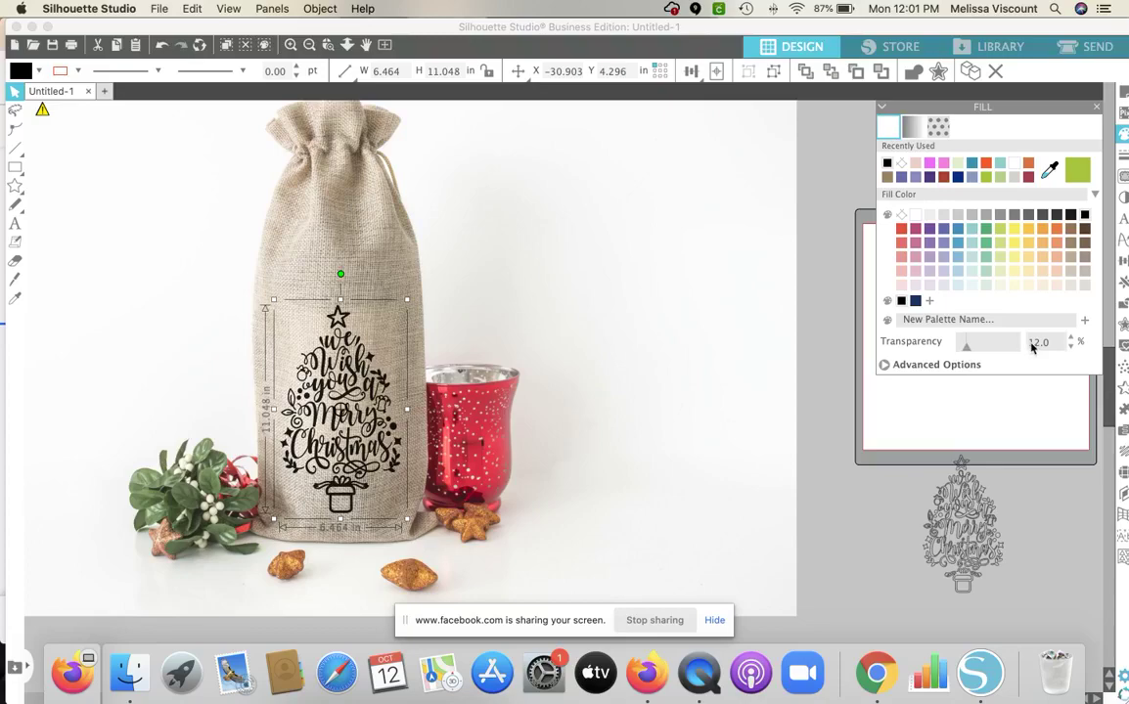
pyautogui.click(988, 350)
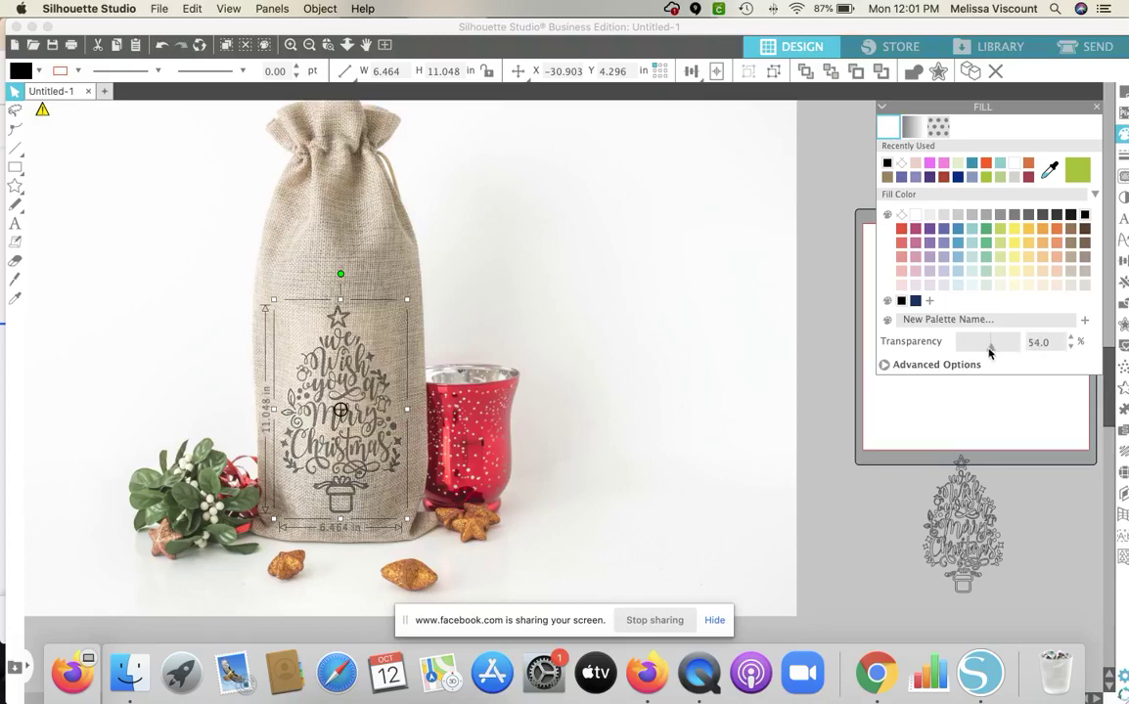
pyautogui.scroll(3, 959, 356)
pyautogui.click(959, 356)
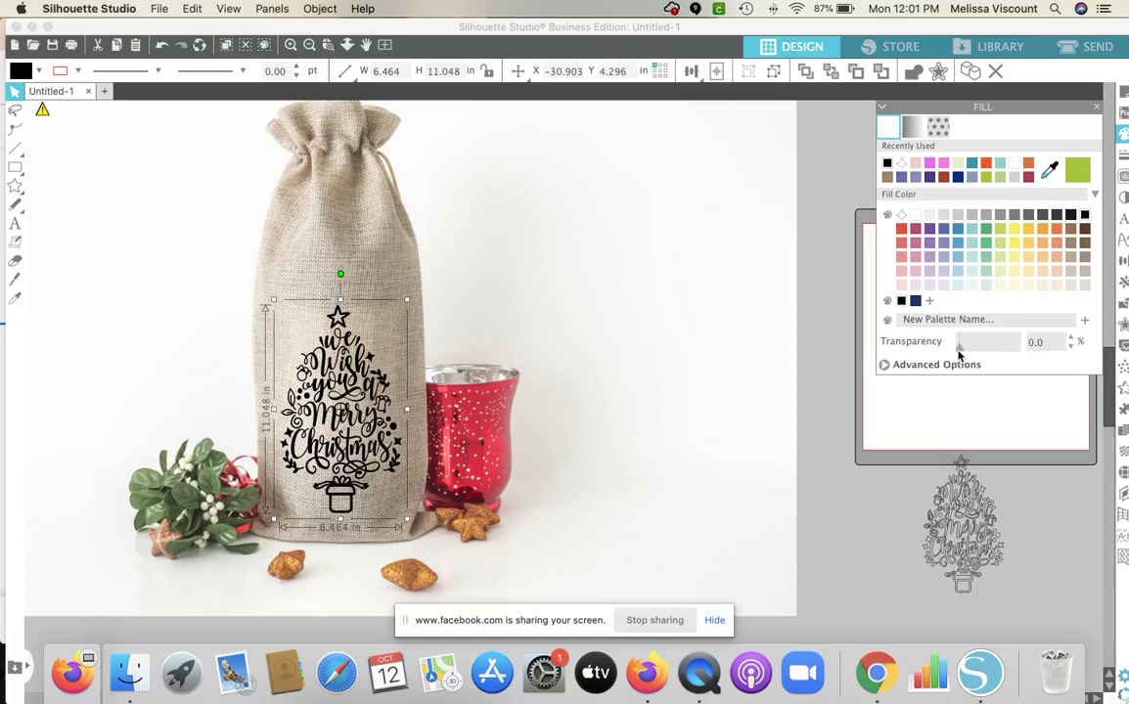
# Set the fill transparency of the black tree design to 12%.
pyautogui.click(1054, 342)
pyautogui.write('12')
pyautogui.press('Return')
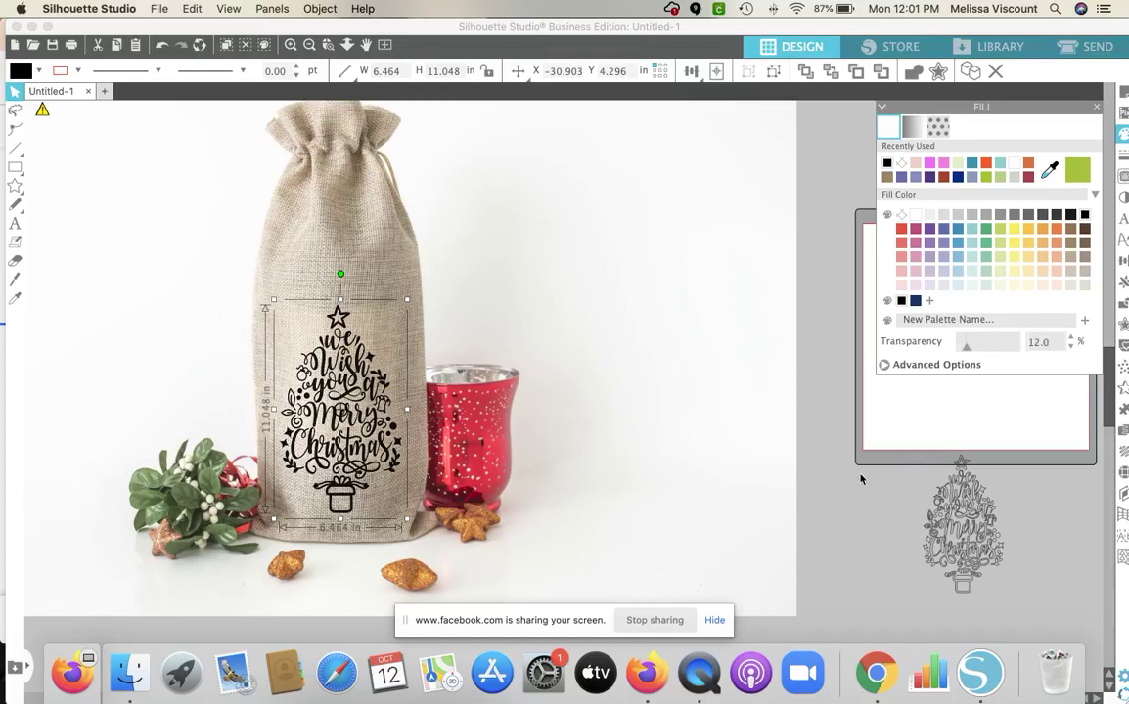
pyautogui.click(391, 437)
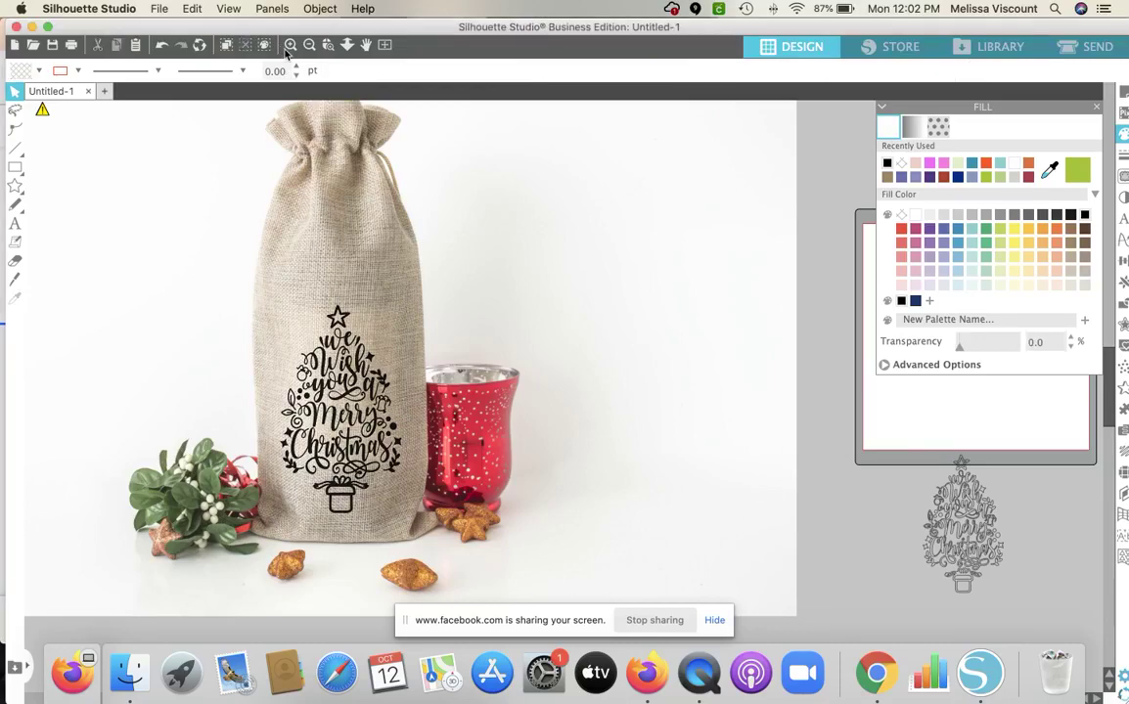
# Raise the fill transparency of the tree design to 24% while viewing the burlap texture up close.
pyautogui.click(291, 45)
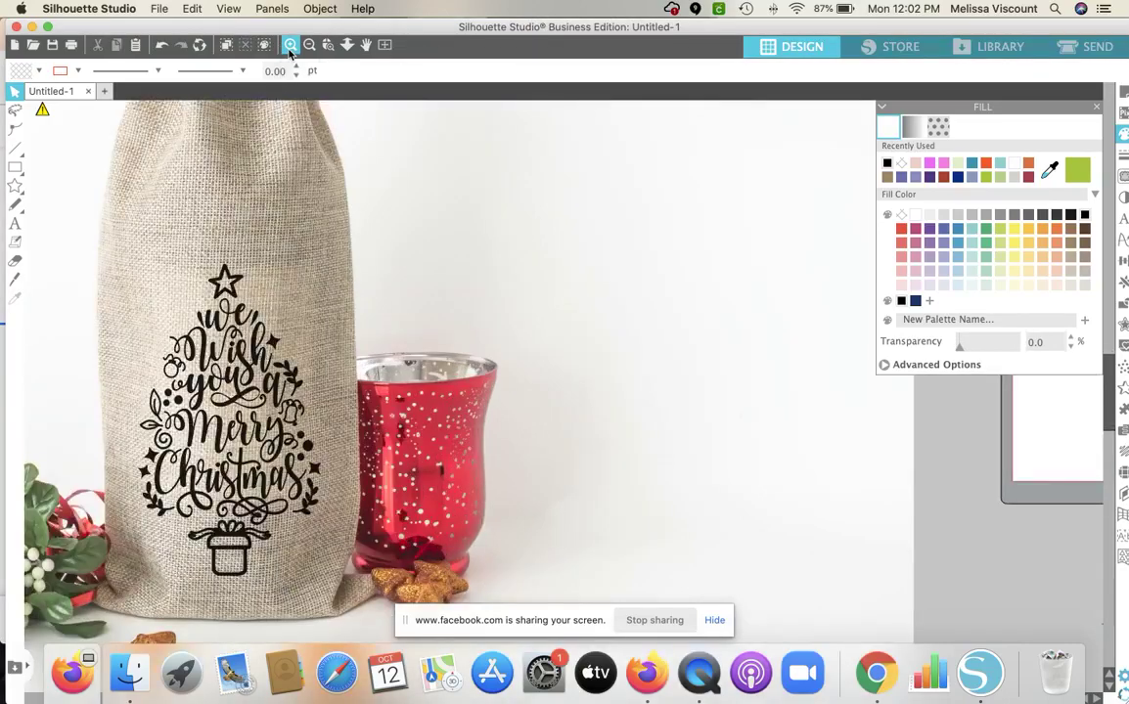
pyautogui.scroll(2, 239, 289)
pyautogui.hscroll(-5, 239, 289)
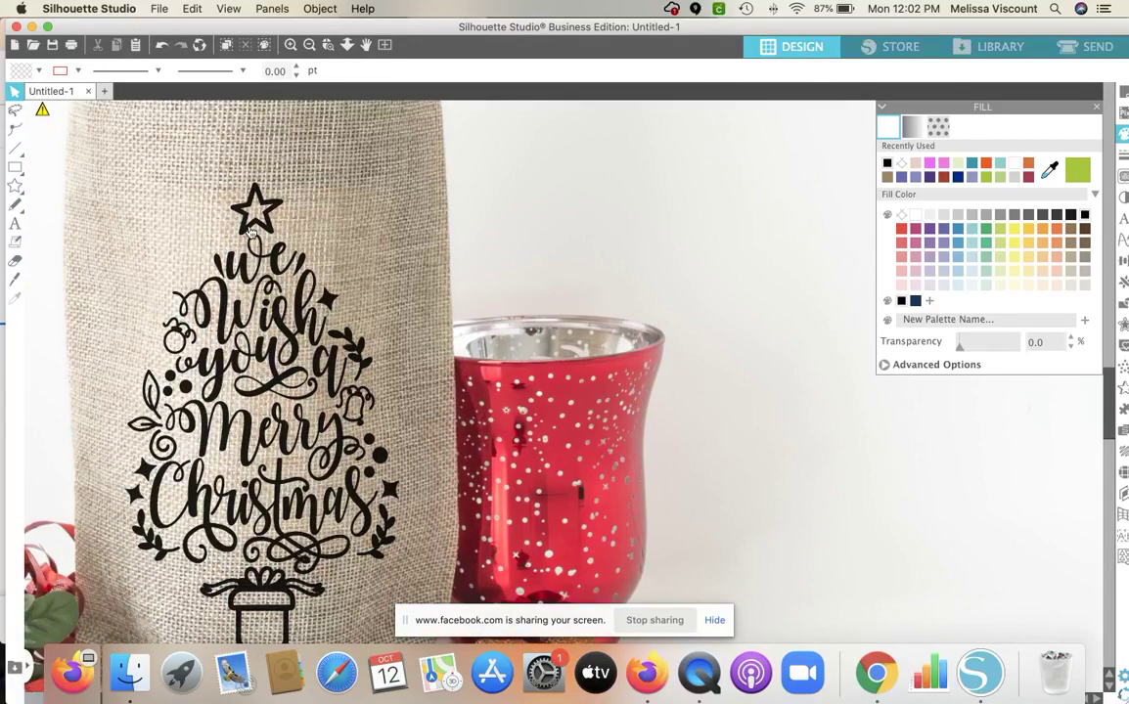
pyautogui.click(251, 231)
pyautogui.click(981, 345)
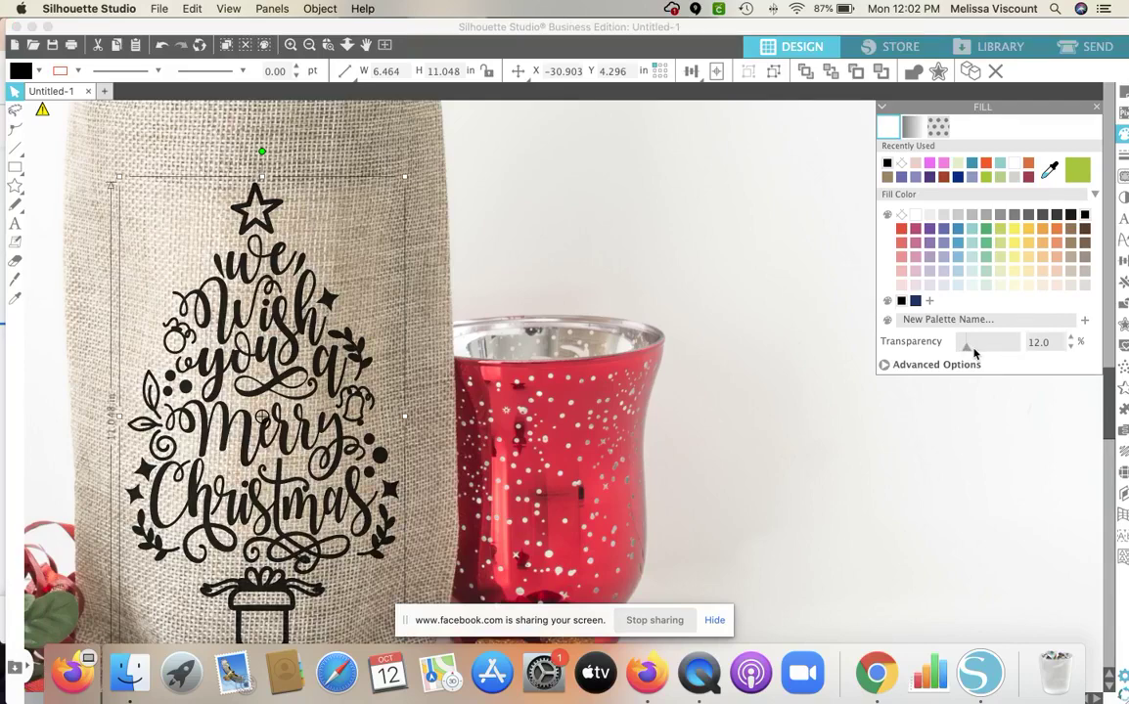
pyautogui.click(971, 347)
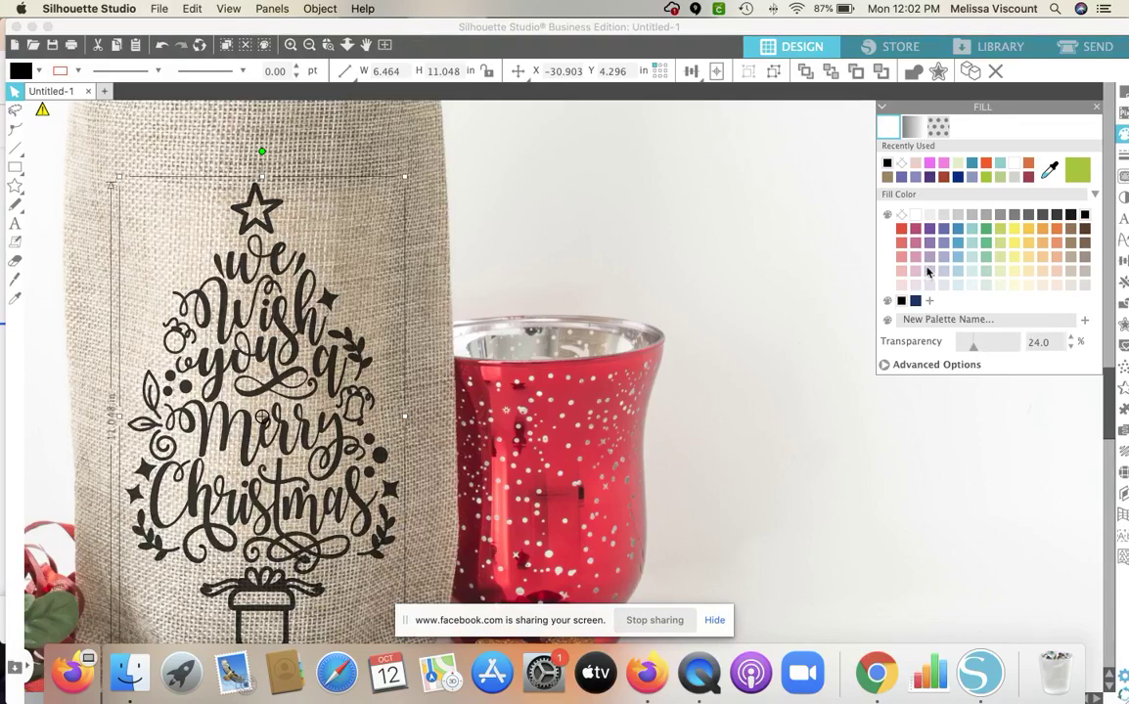
# Open the advanced fill options and recolour the tree design with the custom red A90000.
pyautogui.click(884, 366)
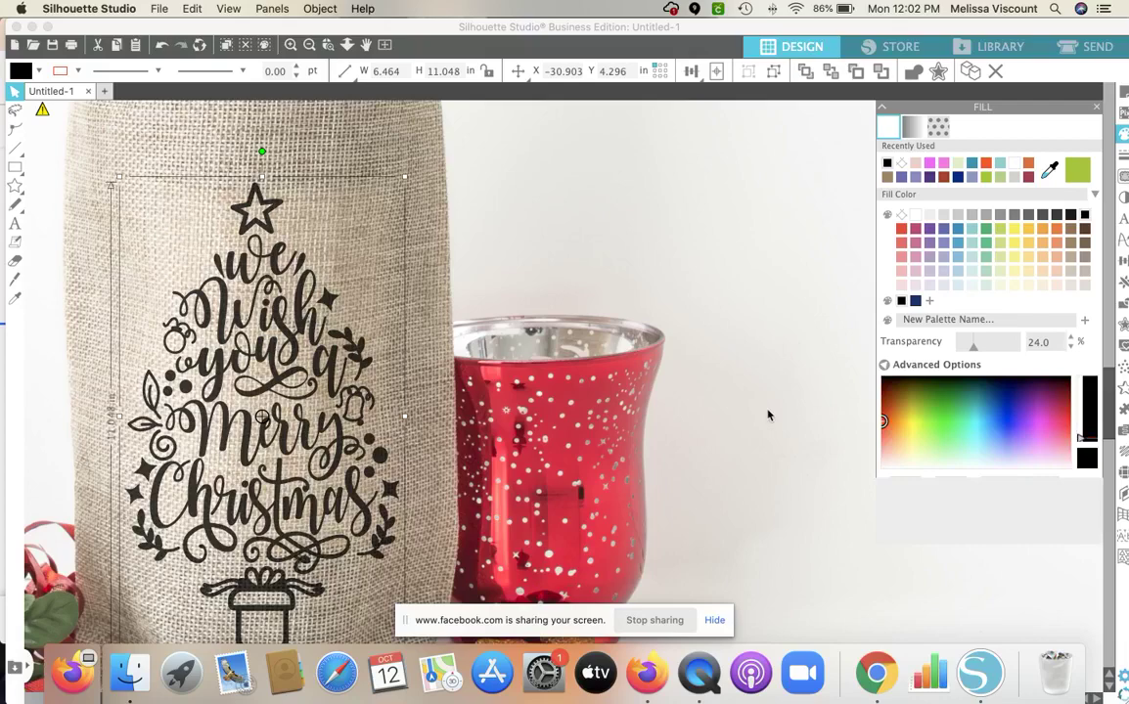
pyautogui.click(888, 417)
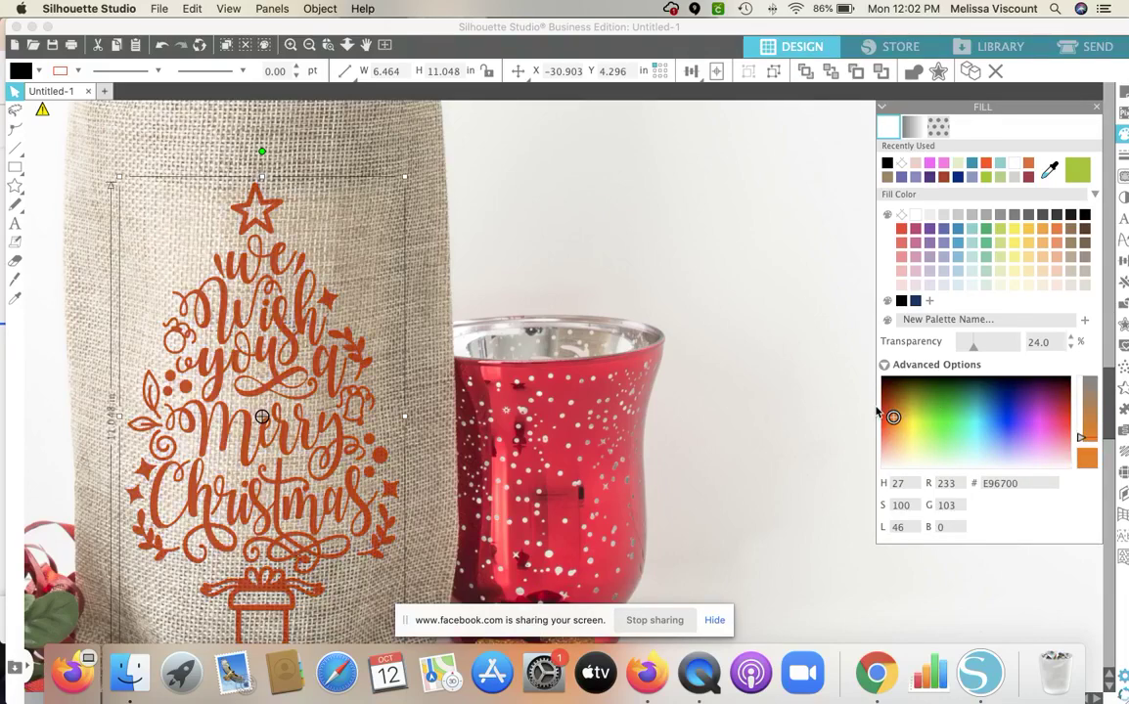
pyautogui.click(886, 404)
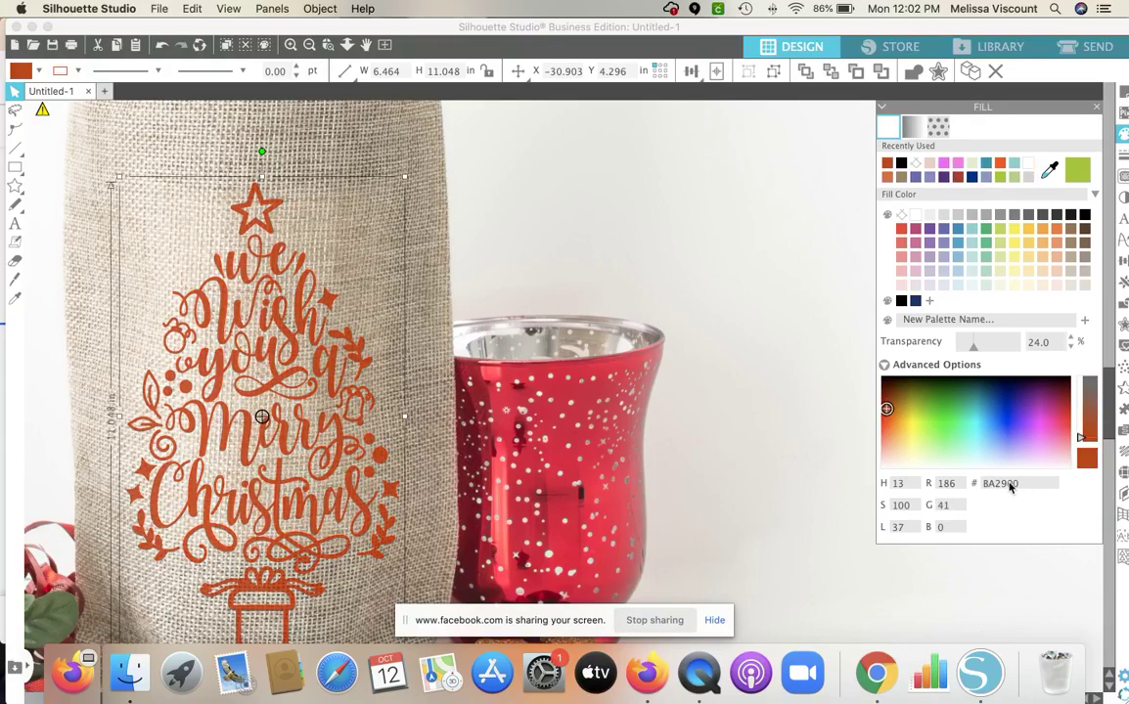
pyautogui.write('A90000')
pyautogui.press('Return')
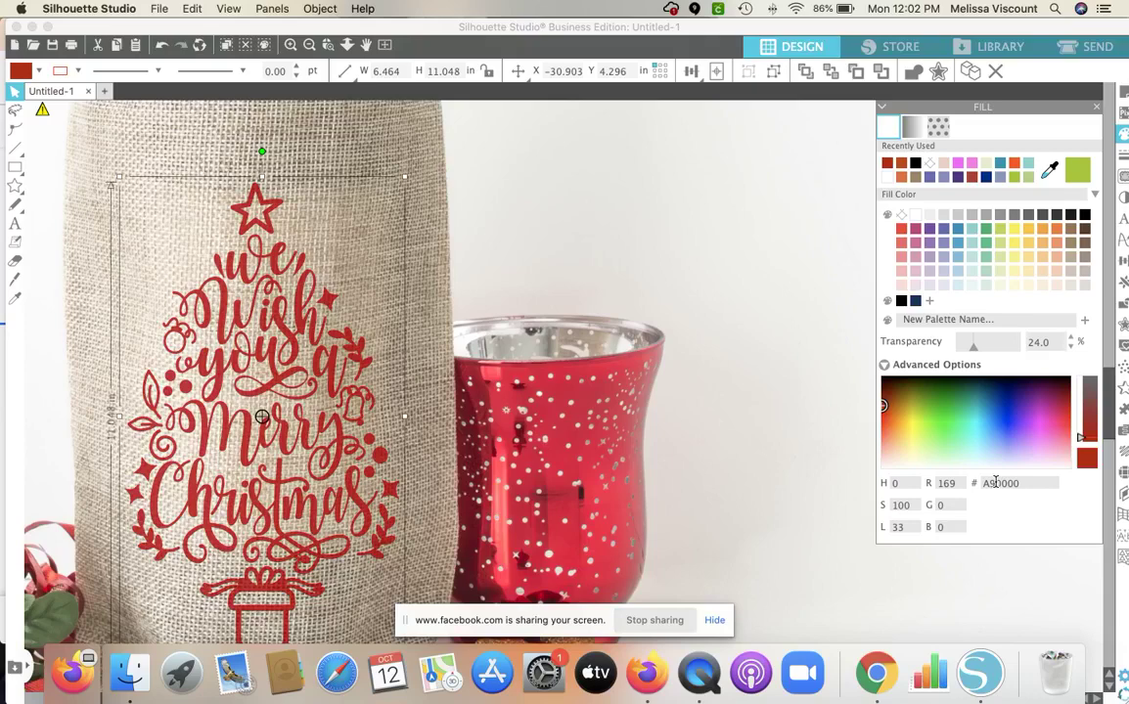
# Set the tree design's fill back to black and check it on the whole bag.
pyautogui.click(901, 302)
pyautogui.click(327, 46)
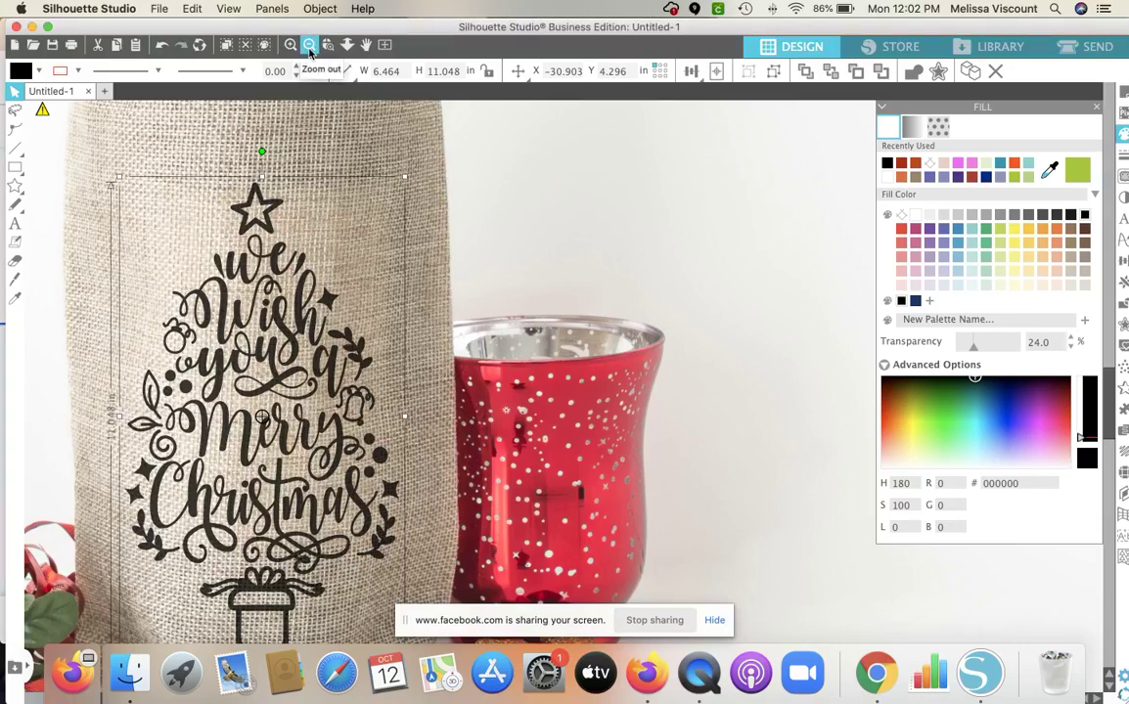
pyautogui.click(309, 46)
pyautogui.click(309, 46)
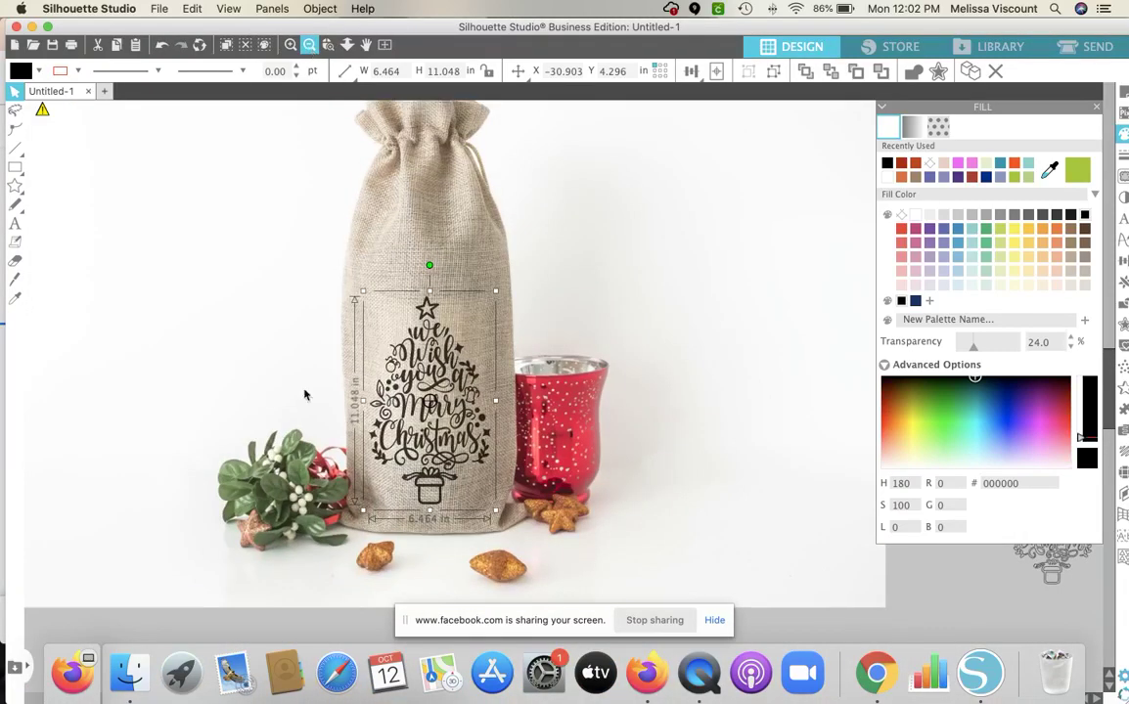
pyautogui.click(240, 564)
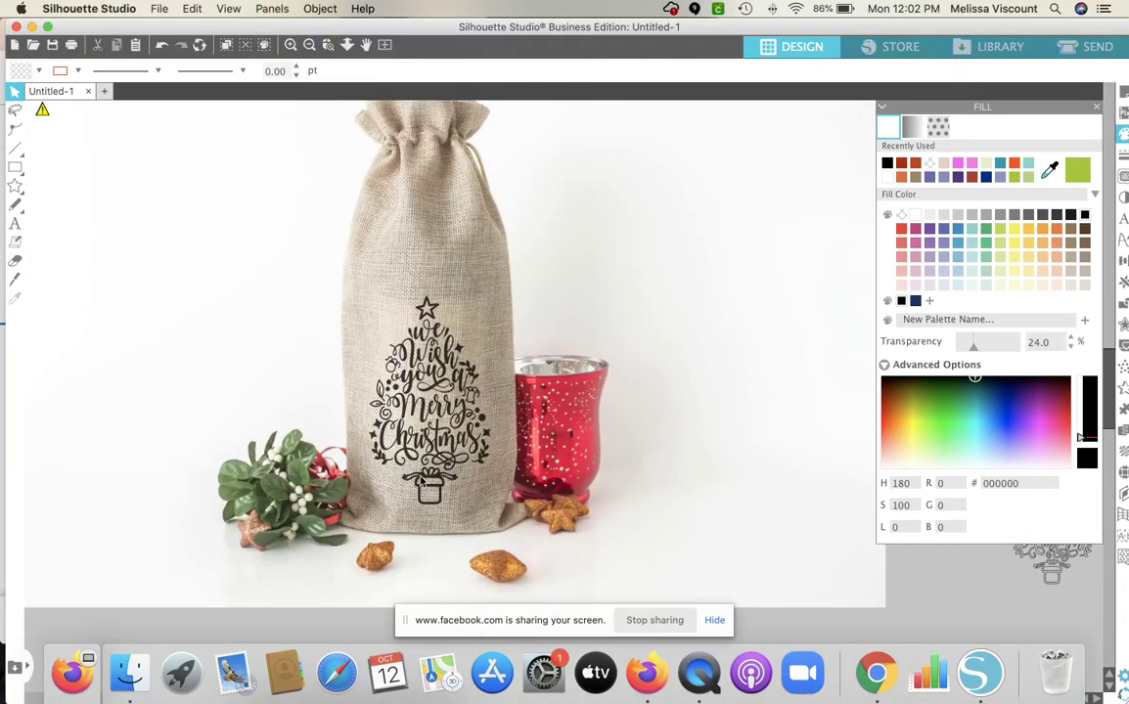
# Enlarge the black tree design to about 7.5 in wide and 12.8 in high, and recentre it on the bag.
pyautogui.click(409, 457)
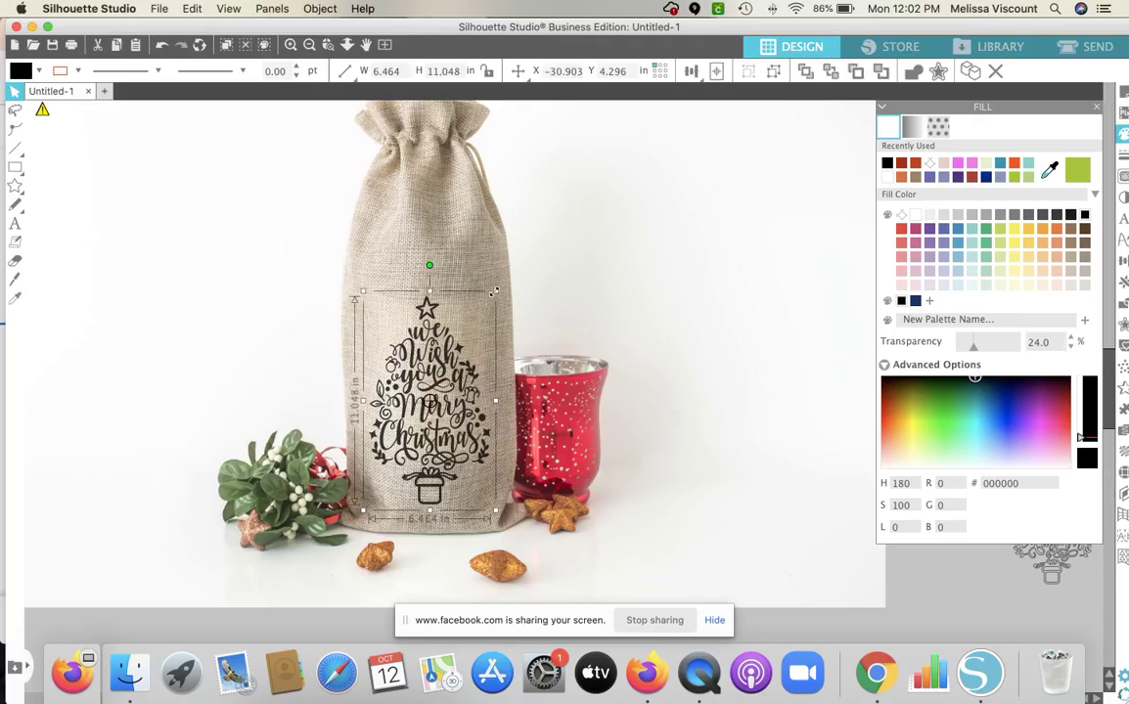
pyautogui.moveTo(515, 275); pyautogui.dragTo(533, 244)
pyautogui.moveTo(447, 365); pyautogui.dragTo(436, 371)
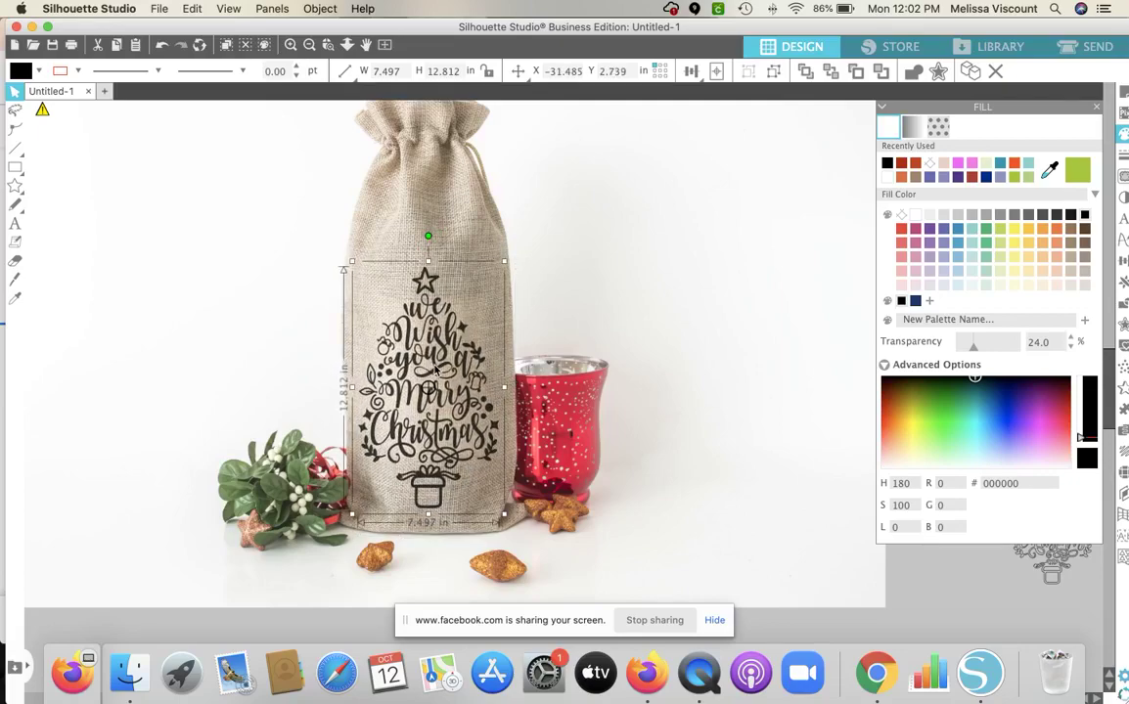
pyautogui.click(268, 627)
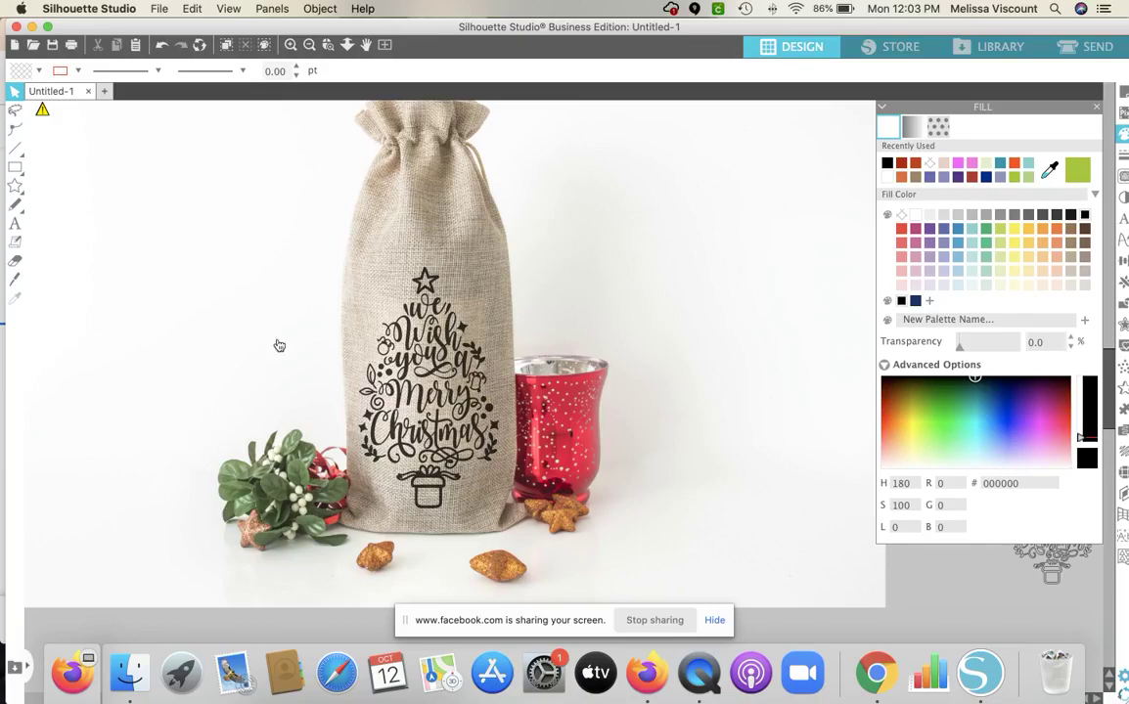
# Try the recently used dark red fill on the tree design in the full photo, and switch the design back to black.
pyautogui.click(308, 46)
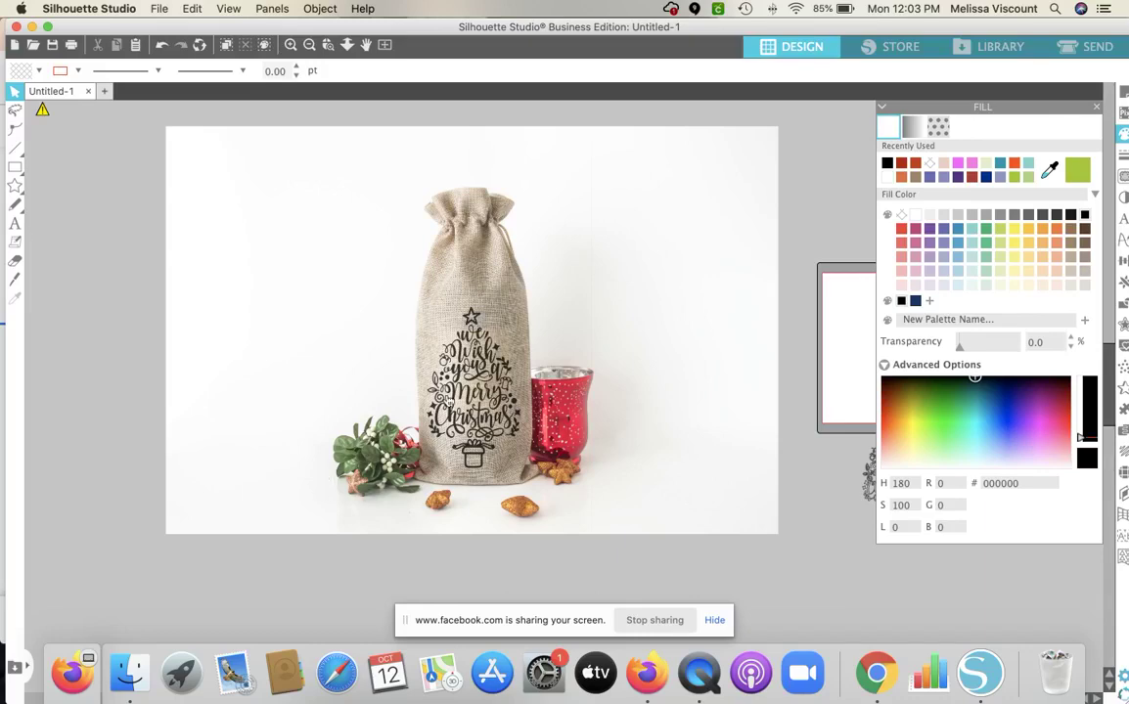
pyautogui.click(486, 421)
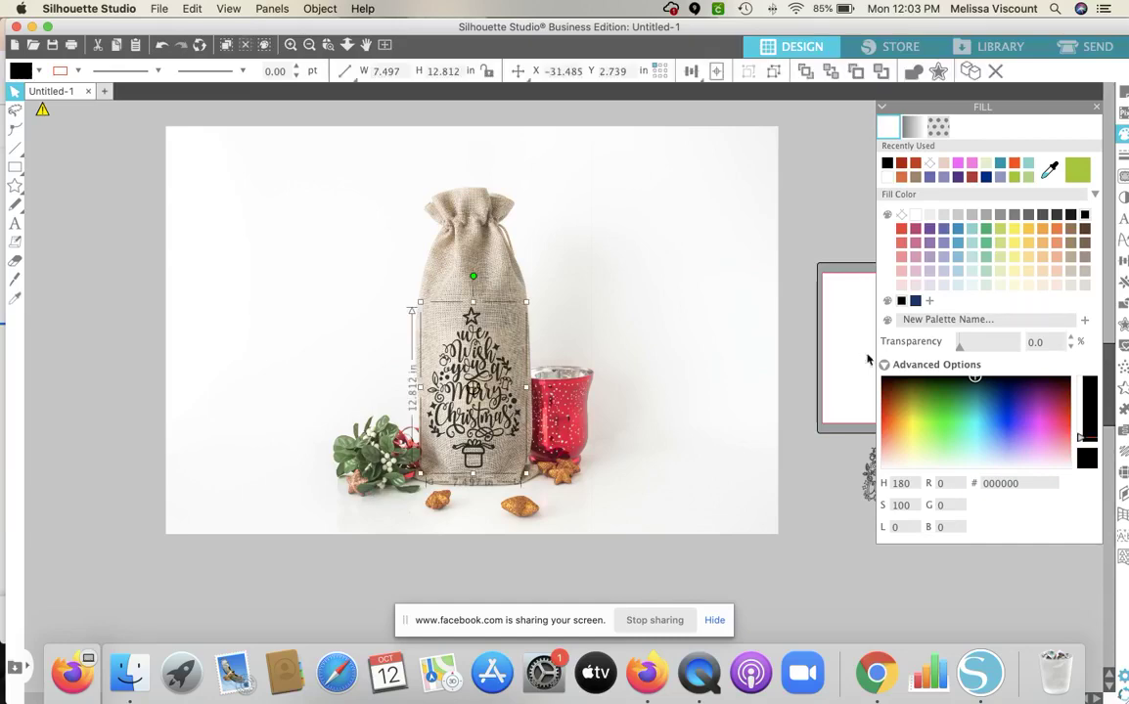
pyautogui.click(901, 164)
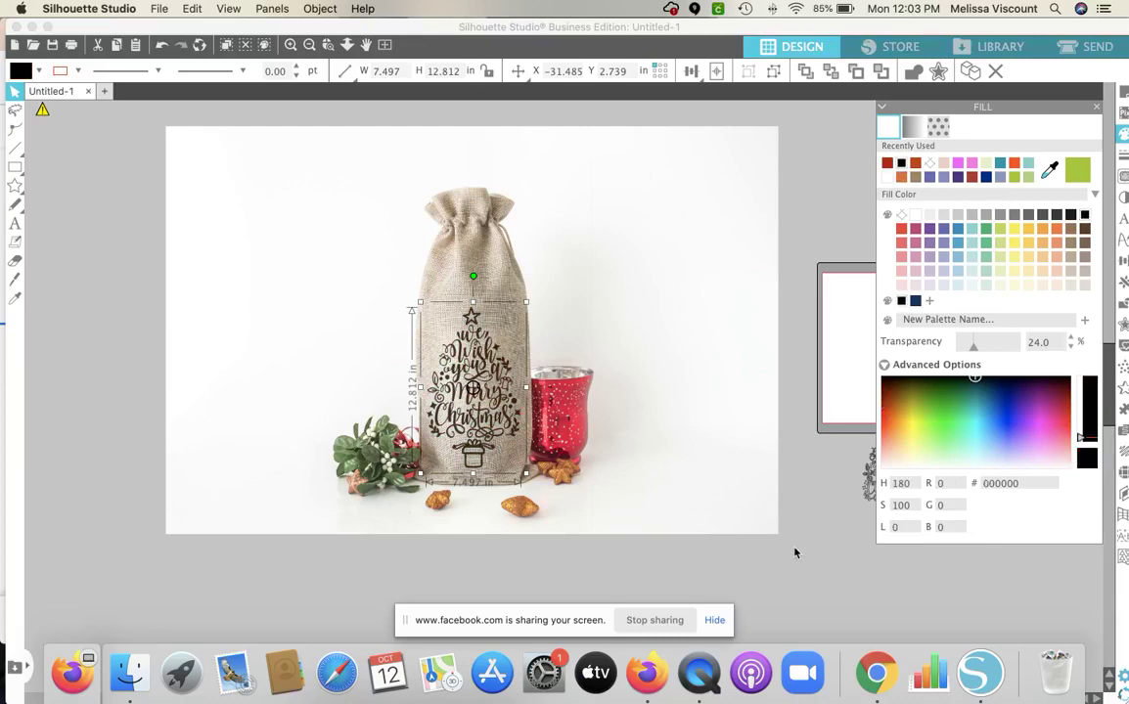
pyautogui.click(900, 164)
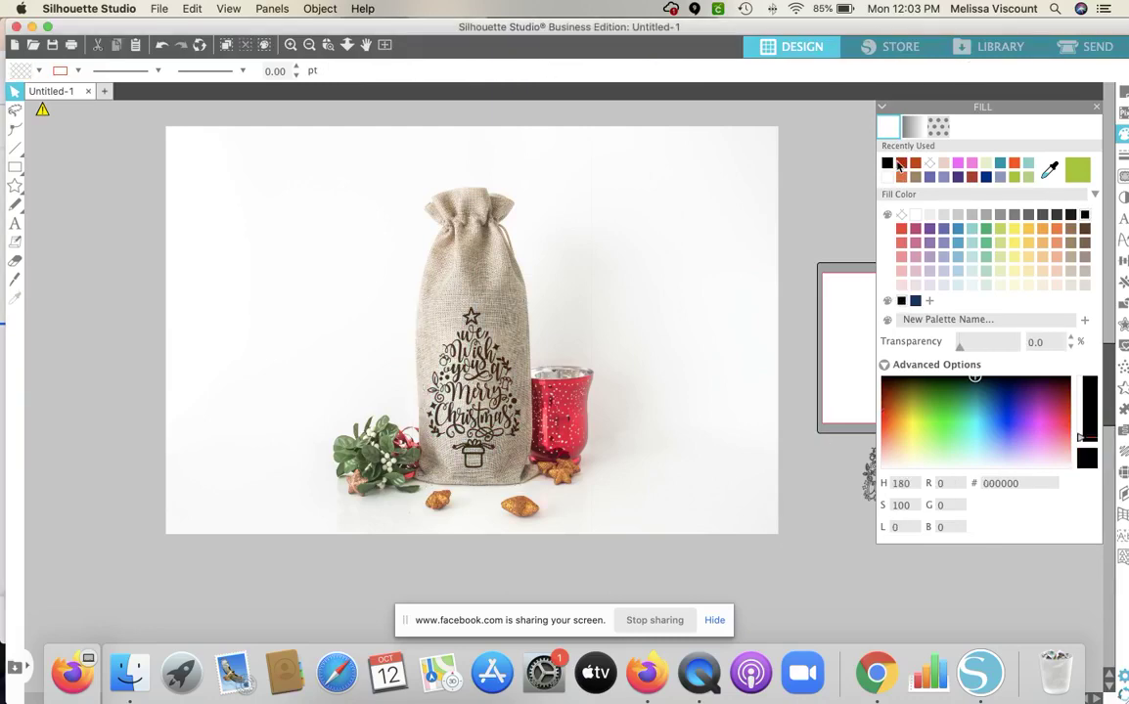
pyautogui.click(900, 164)
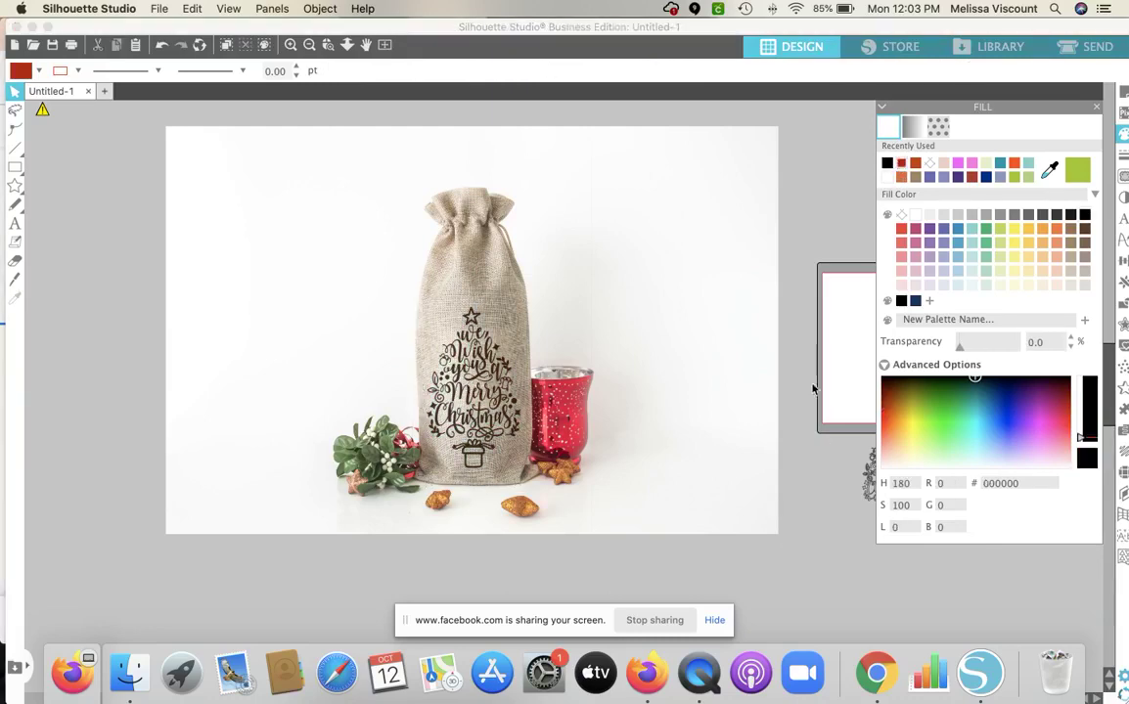
# Select the bag photo together with the tree design and scale both down to about 26.5 in wide and 17.7 in high.
pyautogui.click(807, 467)
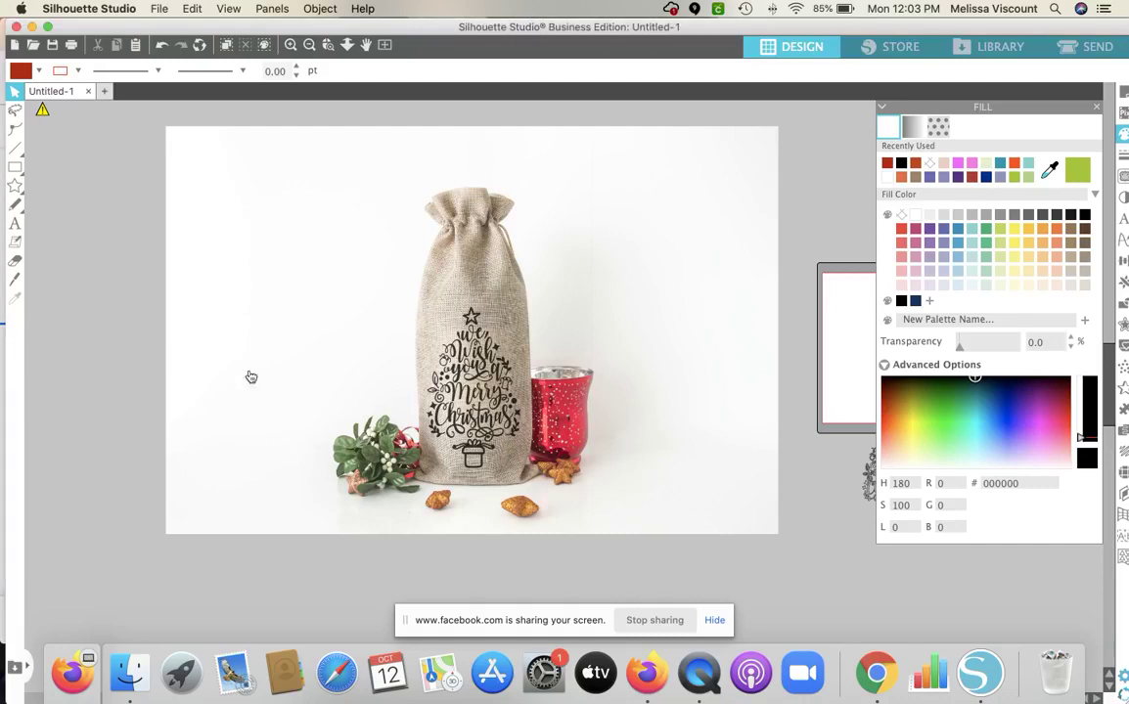
pyautogui.click(278, 342)
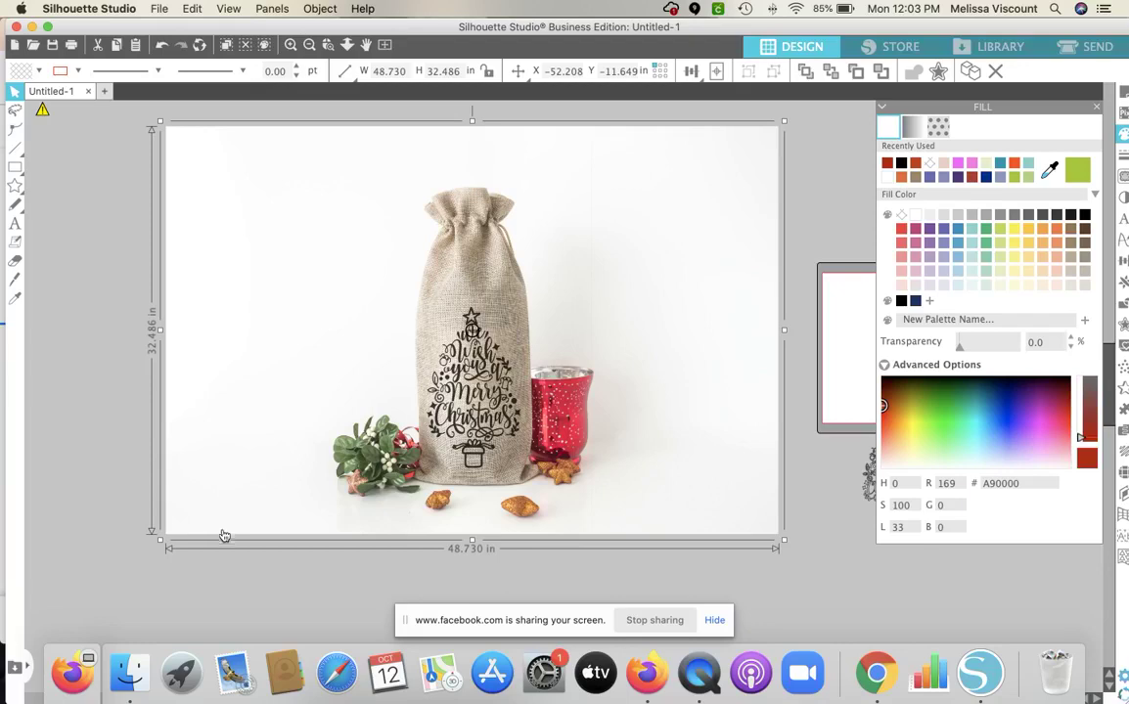
pyautogui.click(210, 576)
pyautogui.click(420, 360)
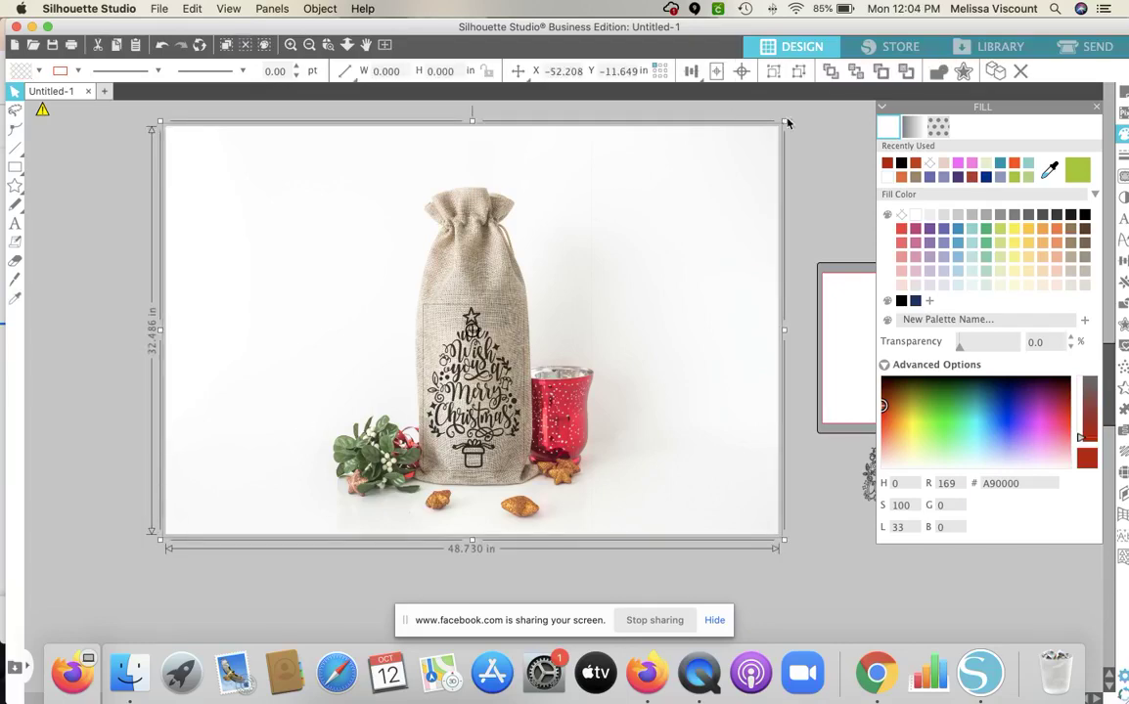
pyautogui.moveTo(785, 122); pyautogui.dragTo(448, 421)
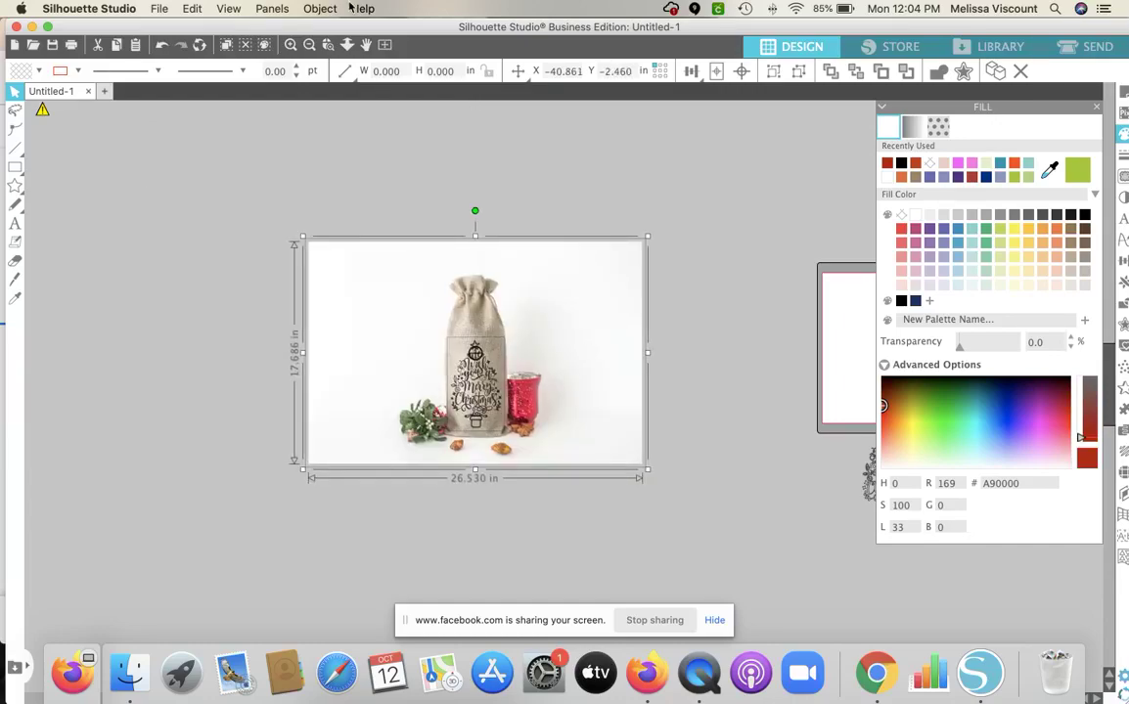
pyautogui.click(290, 46)
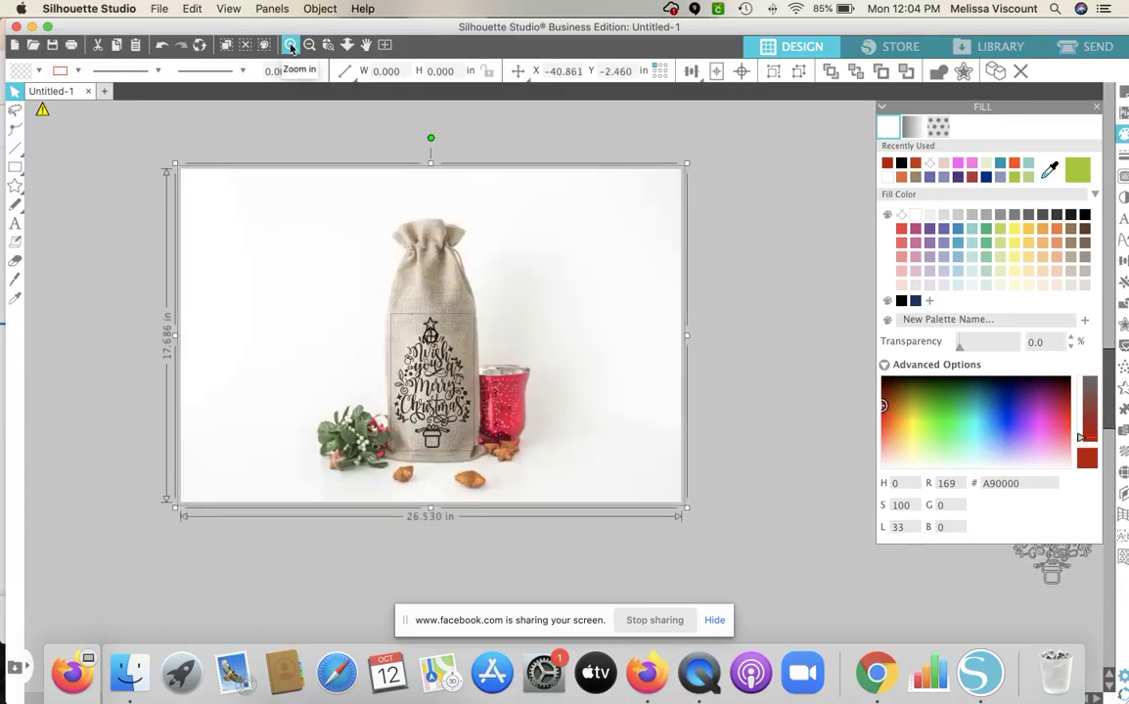
pyautogui.click(269, 176)
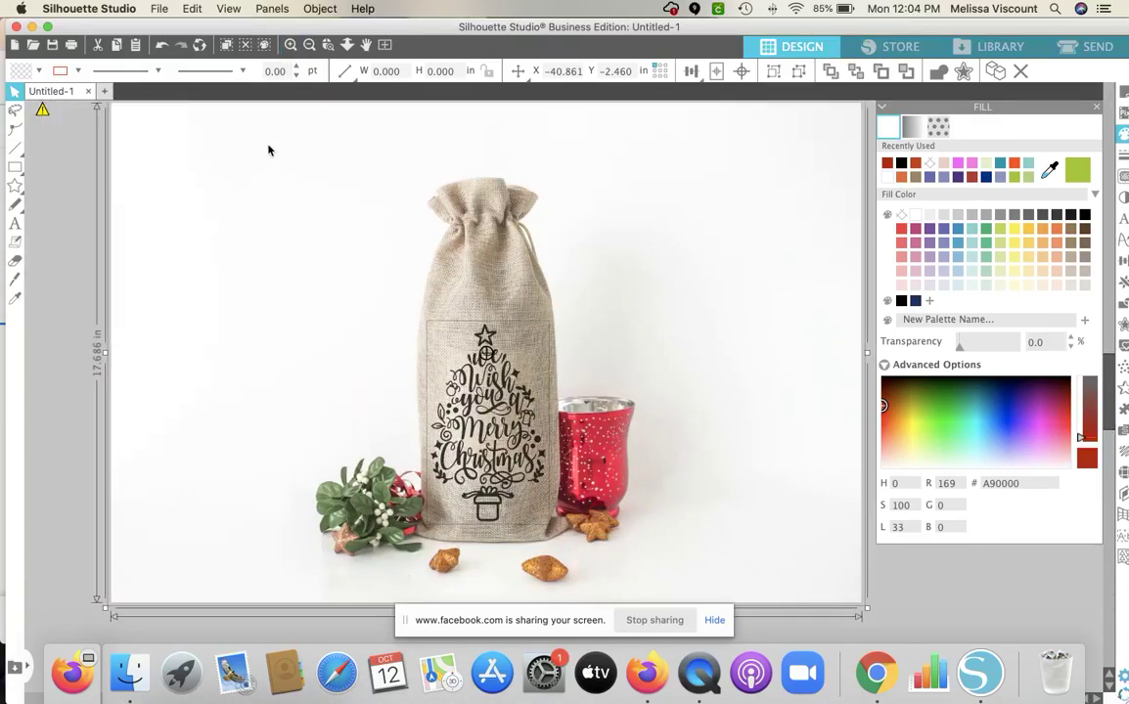
pyautogui.click(309, 49)
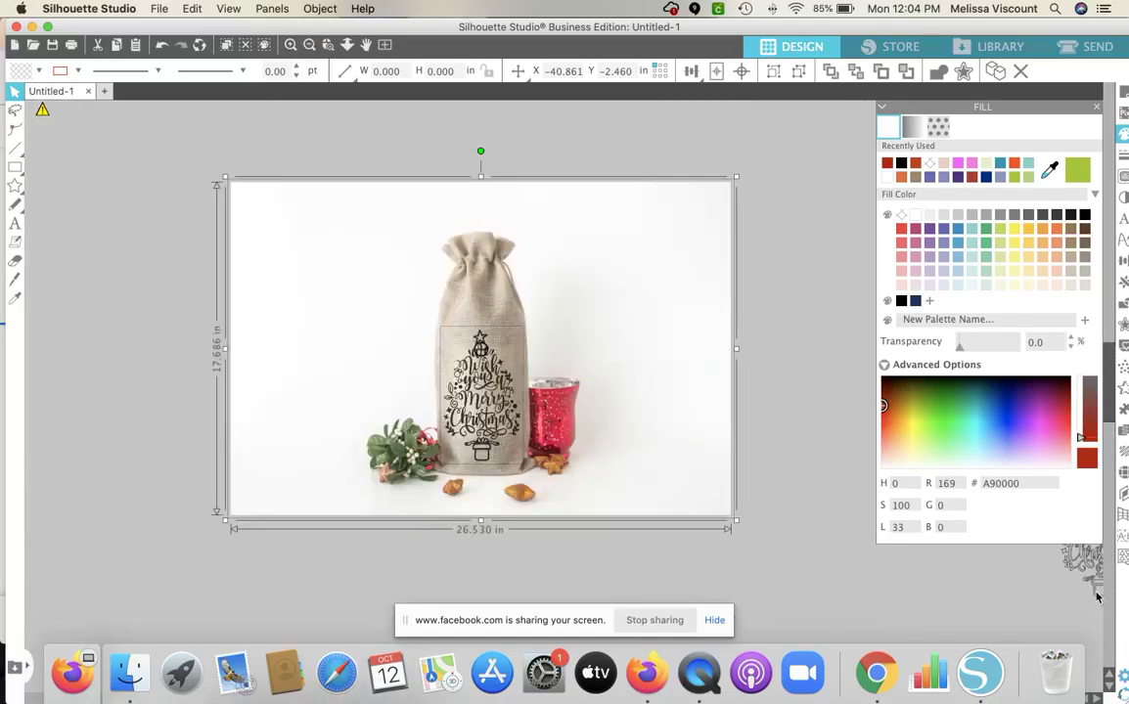
# Move the spare outline copy of the tree design into the empty space beside the bag photo.
pyautogui.click(1084, 593)
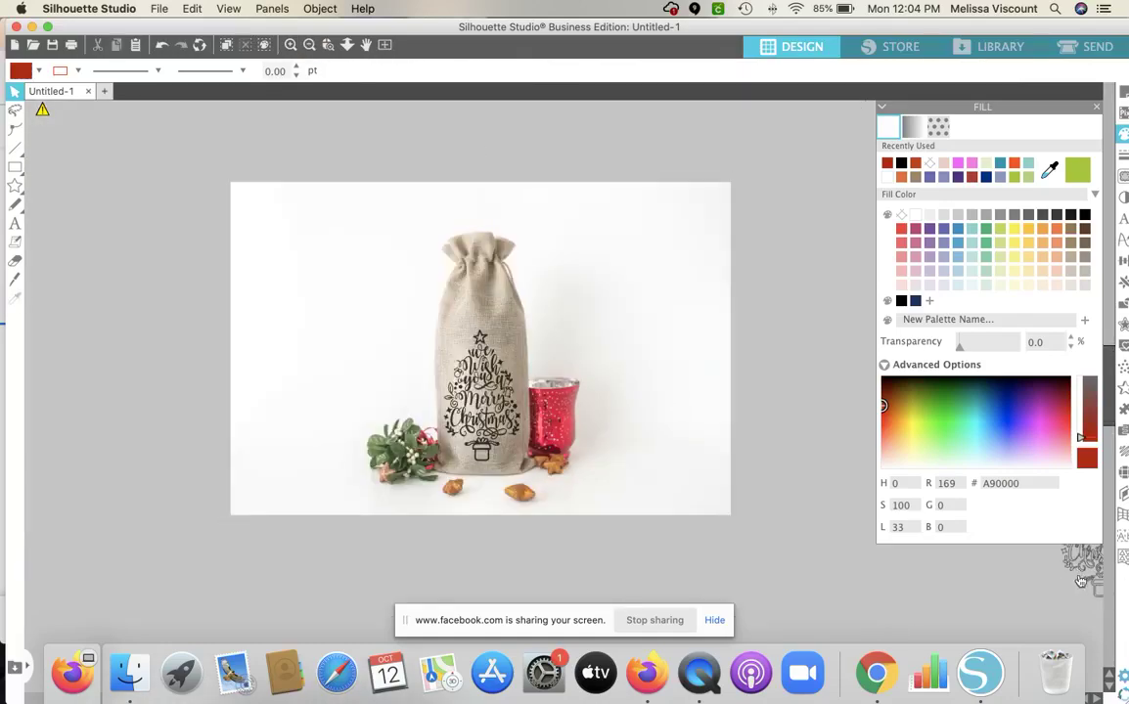
pyautogui.moveTo(812, 503); pyautogui.dragTo(793, 340)
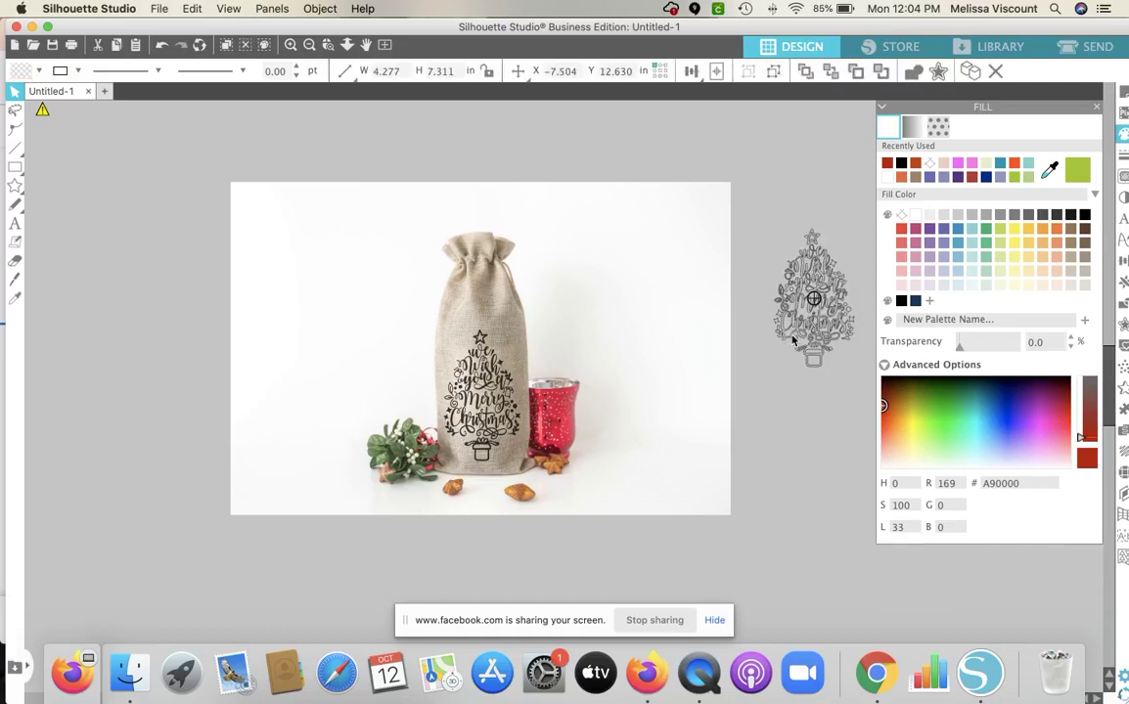
pyautogui.click(791, 344)
pyautogui.click(791, 344)
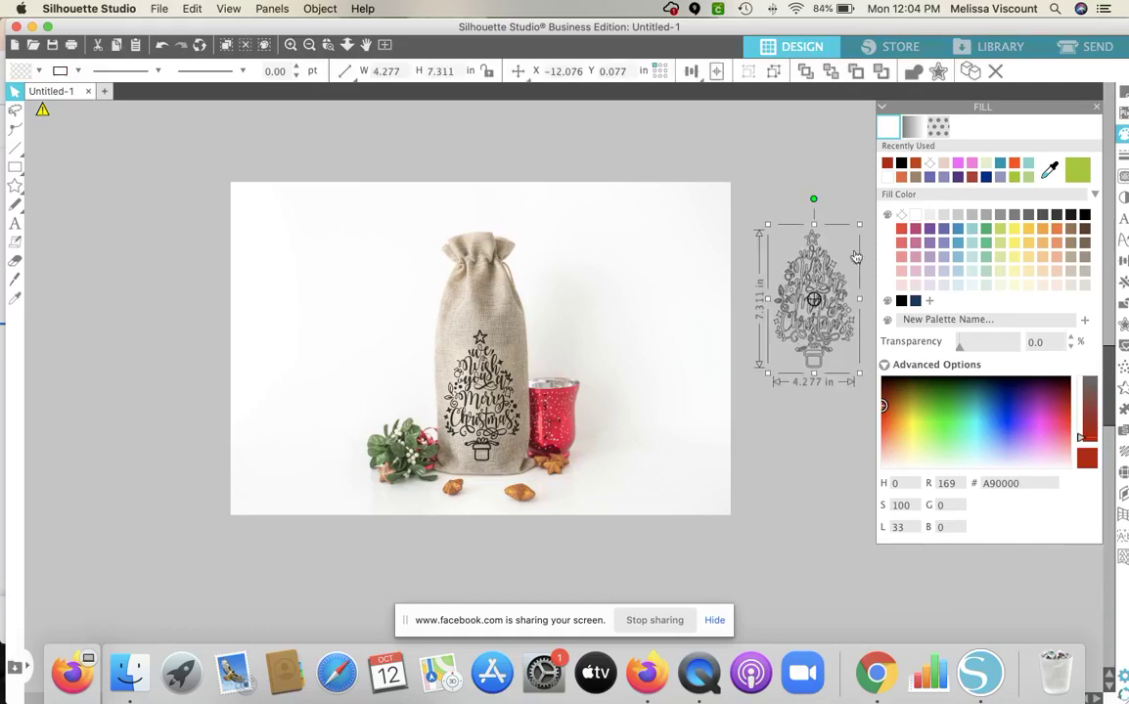
# Fill the spare tree design with the recently used dark red A90000, colour its lines red, and make it a compound path.
pyautogui.click(887, 164)
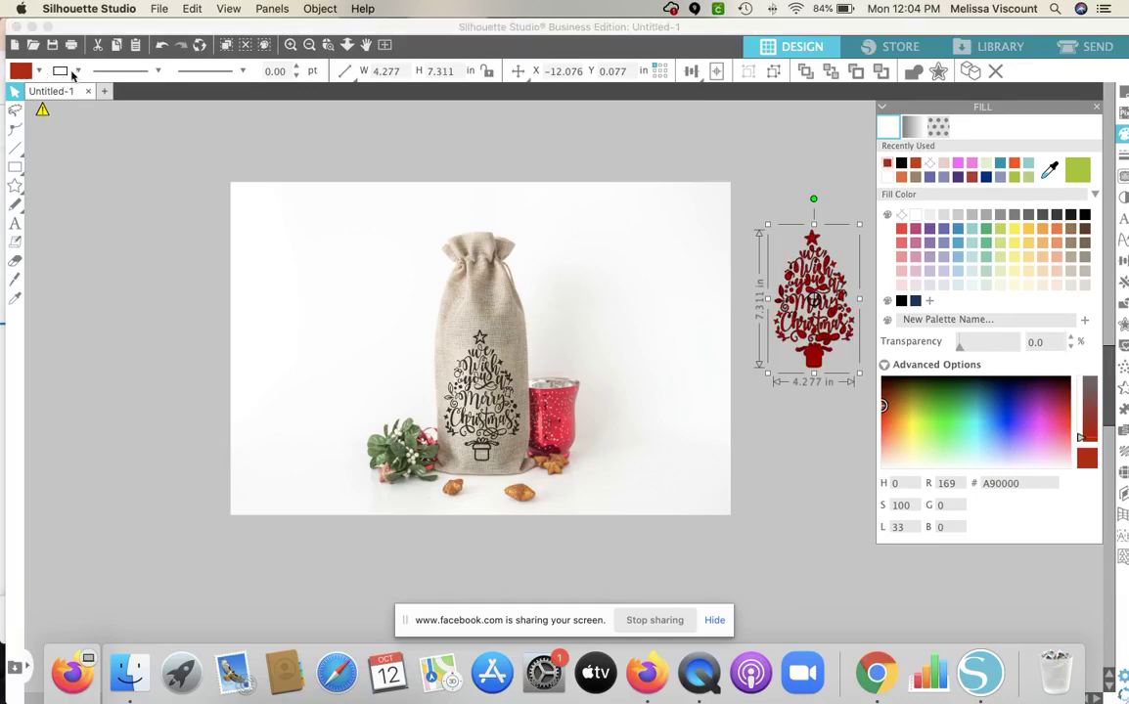
pyautogui.click(77, 74)
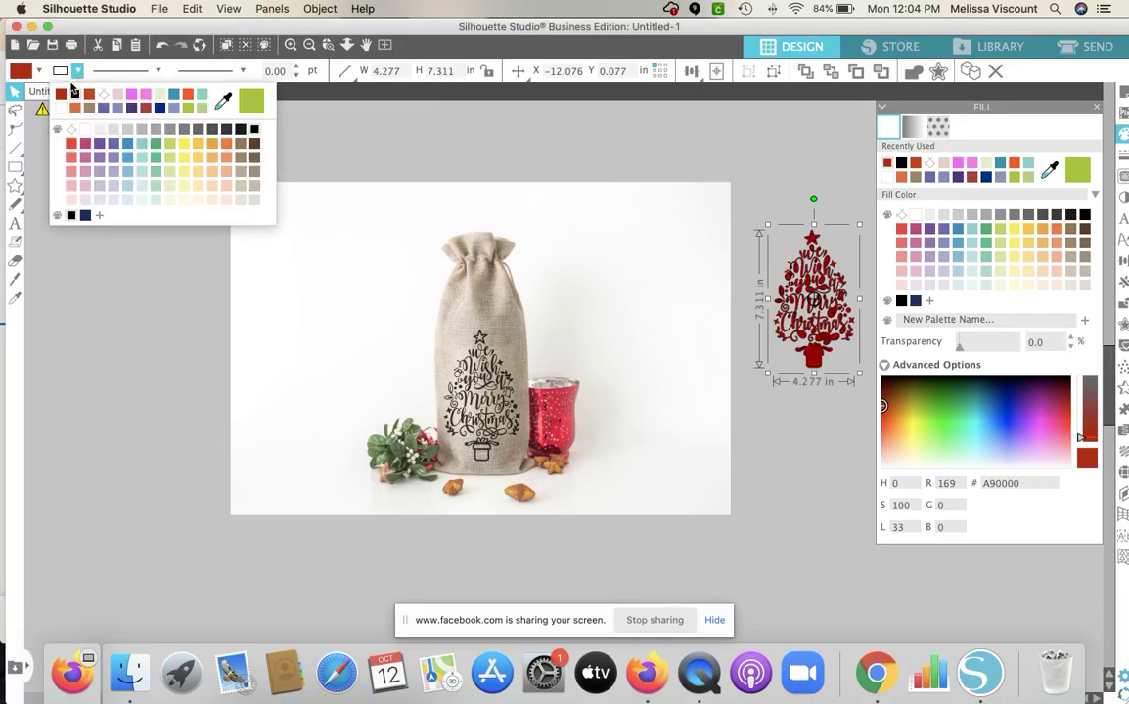
pyautogui.click(751, 240)
pyautogui.rightClick(828, 272)
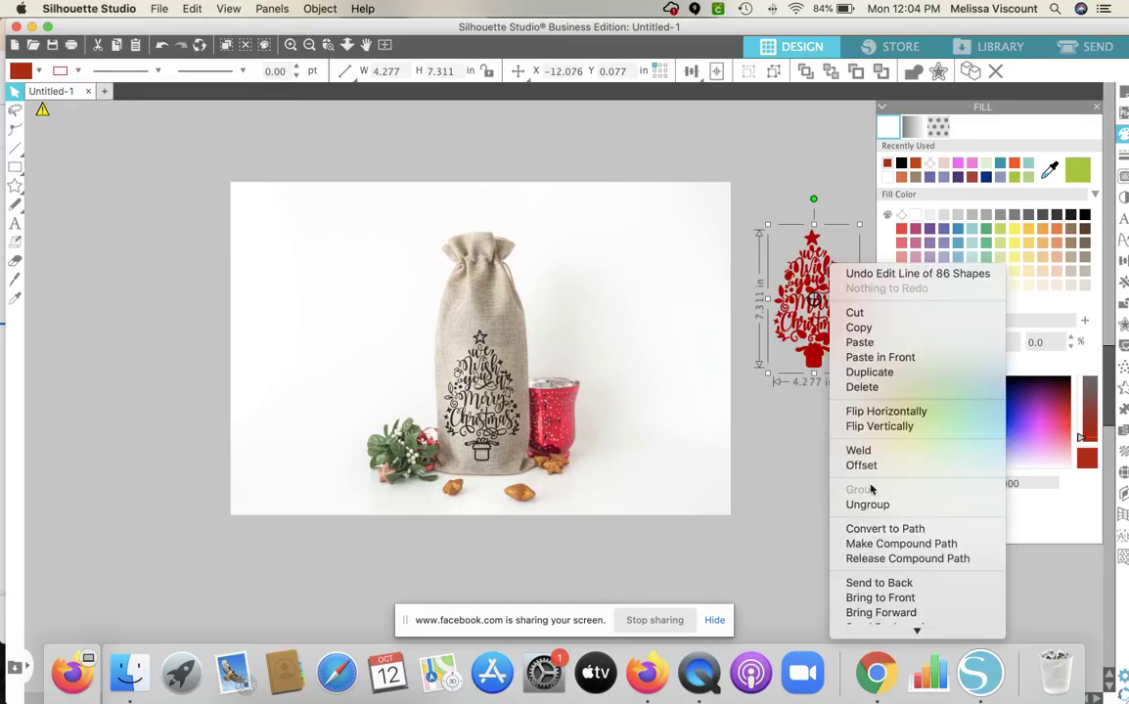
pyautogui.click(865, 545)
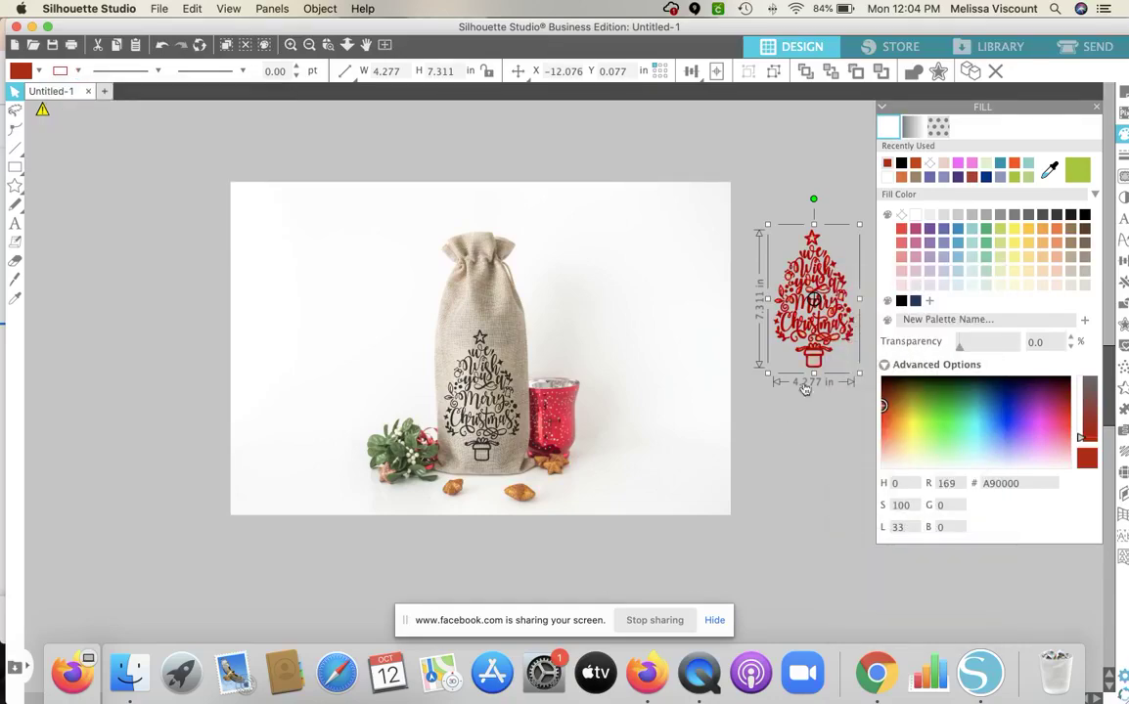
# Delete the spare red copy of the tree design beside the photo.
pyautogui.click(744, 407)
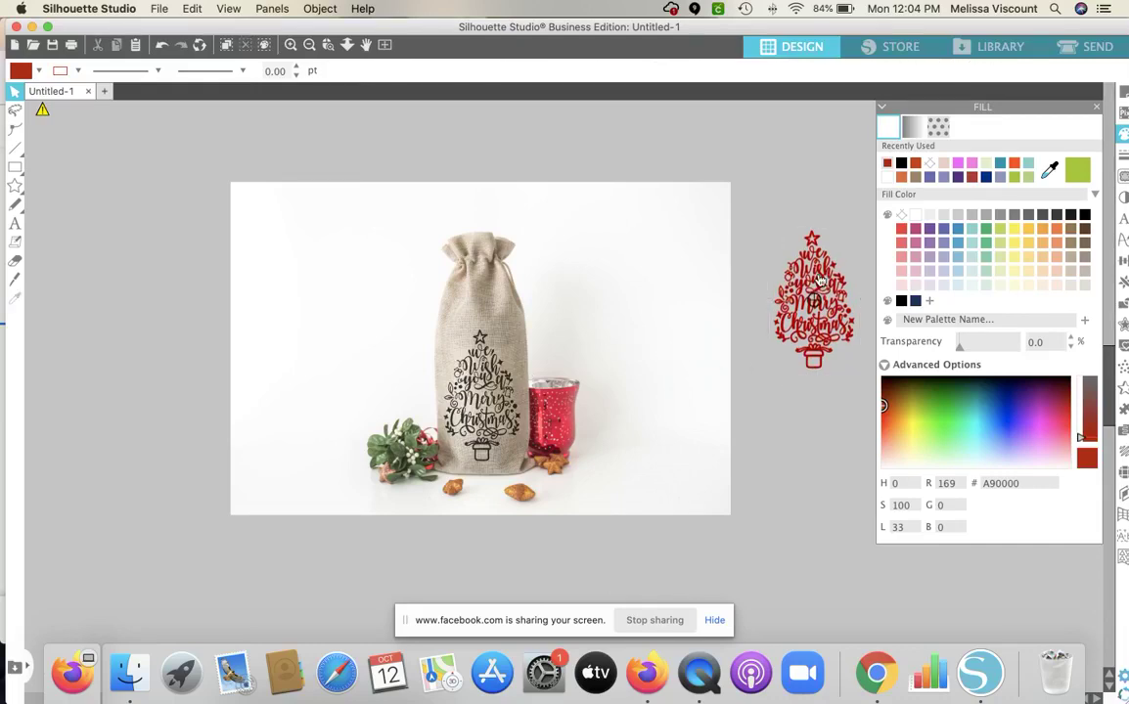
pyautogui.click(818, 281)
pyautogui.press('Delete')
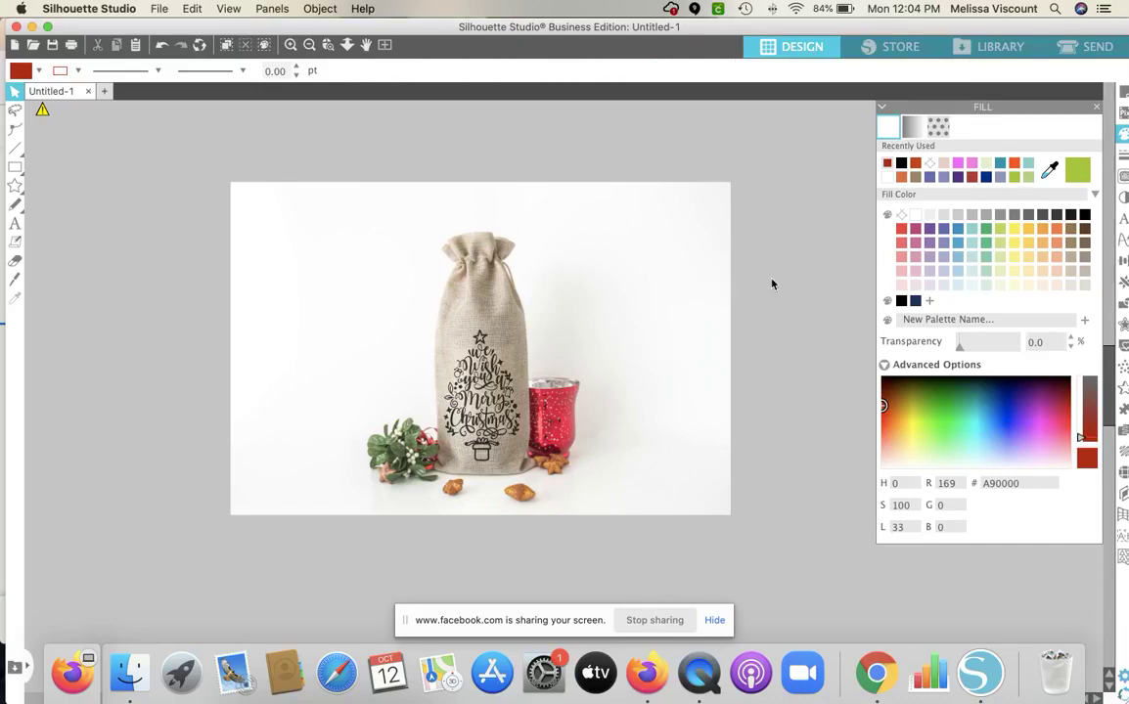
# Crop the bag photo by point editing, moving both left corner points inward until the photo is about 21.9 in wide.
pyautogui.click(575, 287)
pyautogui.moveTo(575, 288)
pyautogui.mouseDown()
pyautogui.moveTo(574, 217)
pyautogui.moveTo(573, 348)
pyautogui.moveTo(574, 287)
pyautogui.mouseUp()
pyautogui.press('Escape')
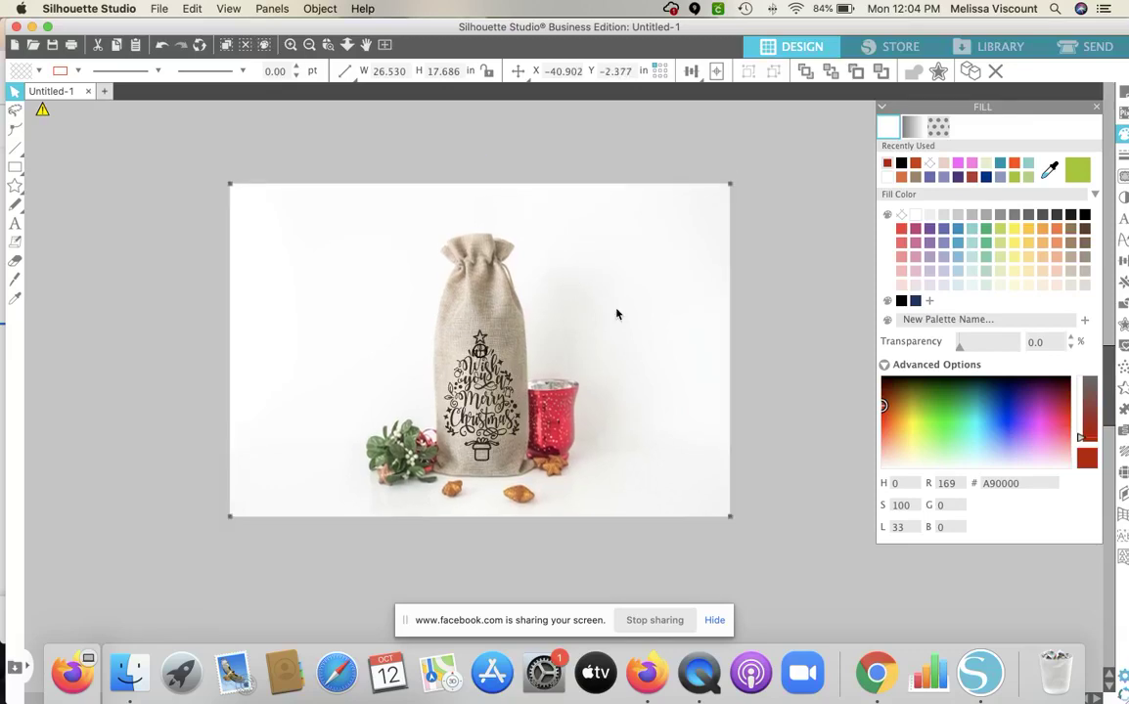
pyautogui.doubleClick(688, 324)
pyautogui.hscroll(3, 381, 240)
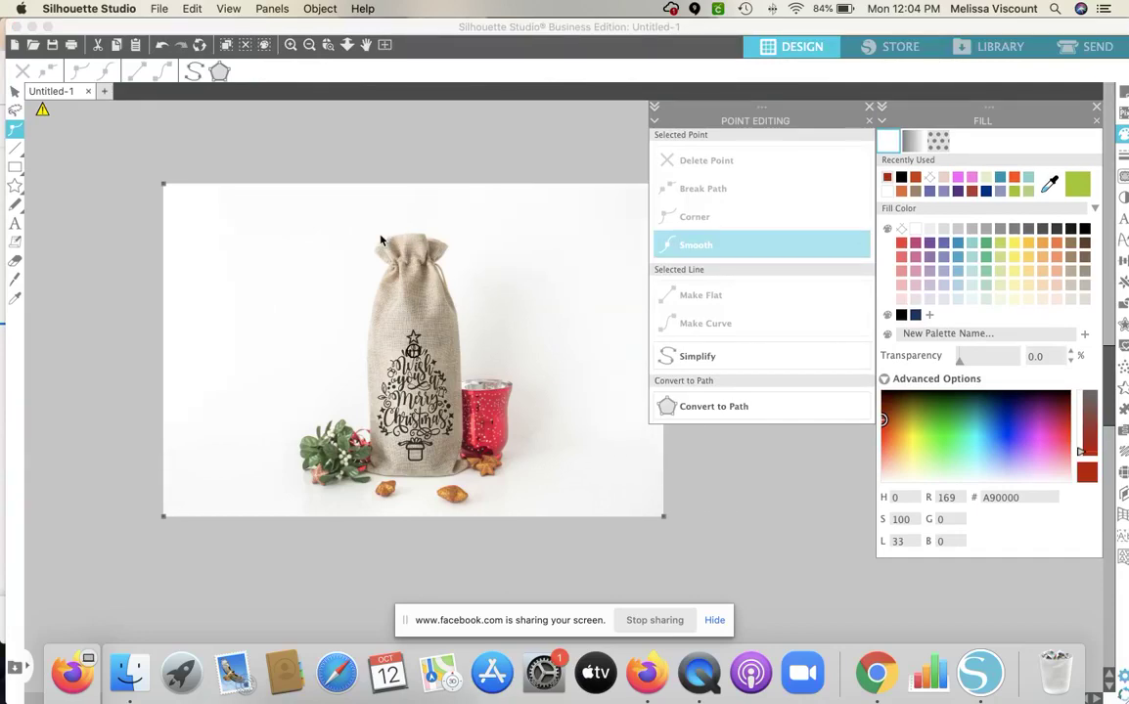
pyautogui.click(165, 187)
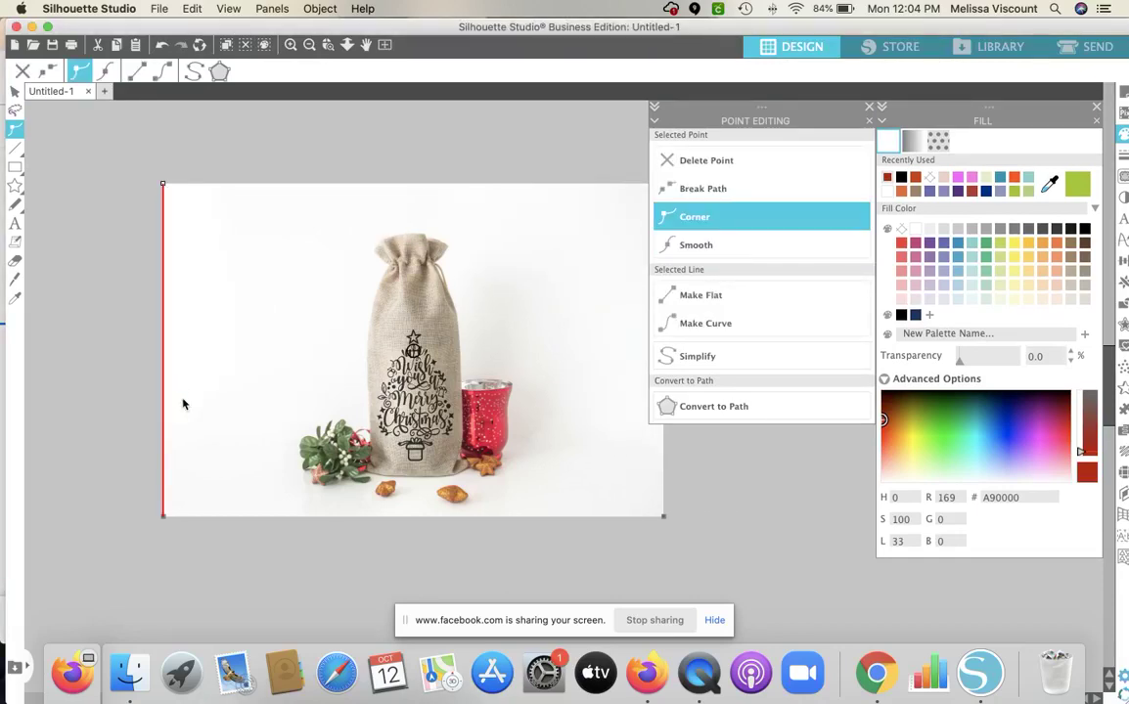
pyautogui.click(163, 517)
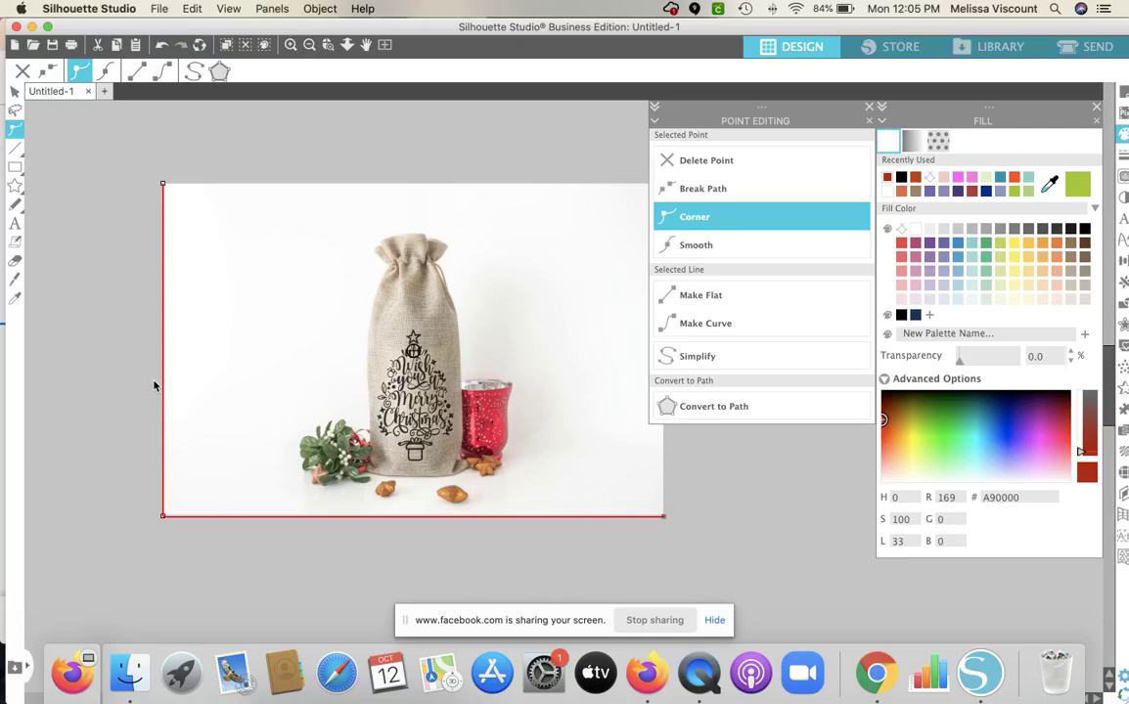
pyautogui.press('Right')
pyautogui.press('Right')
pyautogui.press('Right')
pyautogui.press('Right')
pyautogui.press('Right')
pyautogui.press('Right')
pyautogui.press('Right')
pyautogui.press('Right')
pyautogui.press('Right')
pyautogui.press('Right')
pyautogui.press('Right')
pyautogui.press('Right')
pyautogui.press('Right')
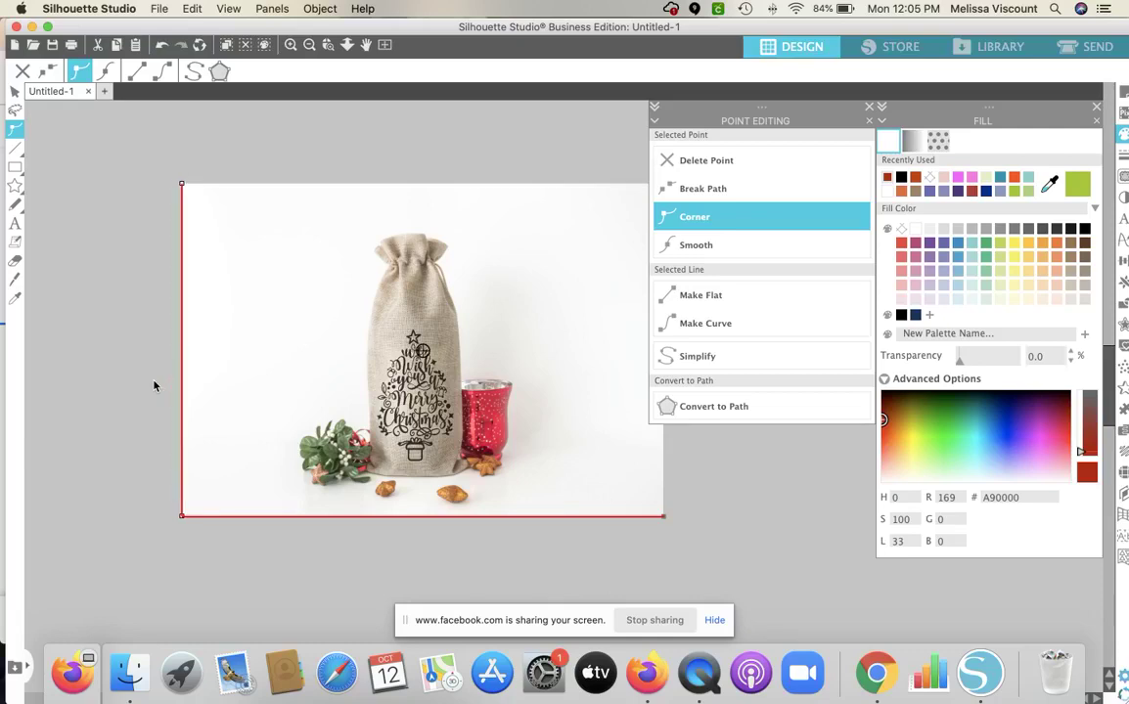
pyautogui.press('Right')
pyautogui.press('Right')
pyautogui.press('Right')
pyautogui.press('Right')
pyautogui.press('Right')
pyautogui.press('Right')
pyautogui.press('Right')
pyautogui.press('Right')
pyautogui.press('Right')
pyautogui.press('Right')
pyautogui.press('Right')
pyautogui.press('Right')
pyautogui.press('Right')
pyautogui.press('Right')
pyautogui.press('Right')
pyautogui.press('Right')
pyautogui.press('Right')
pyautogui.press('Right')
pyautogui.press('Right')
pyautogui.press('Right')
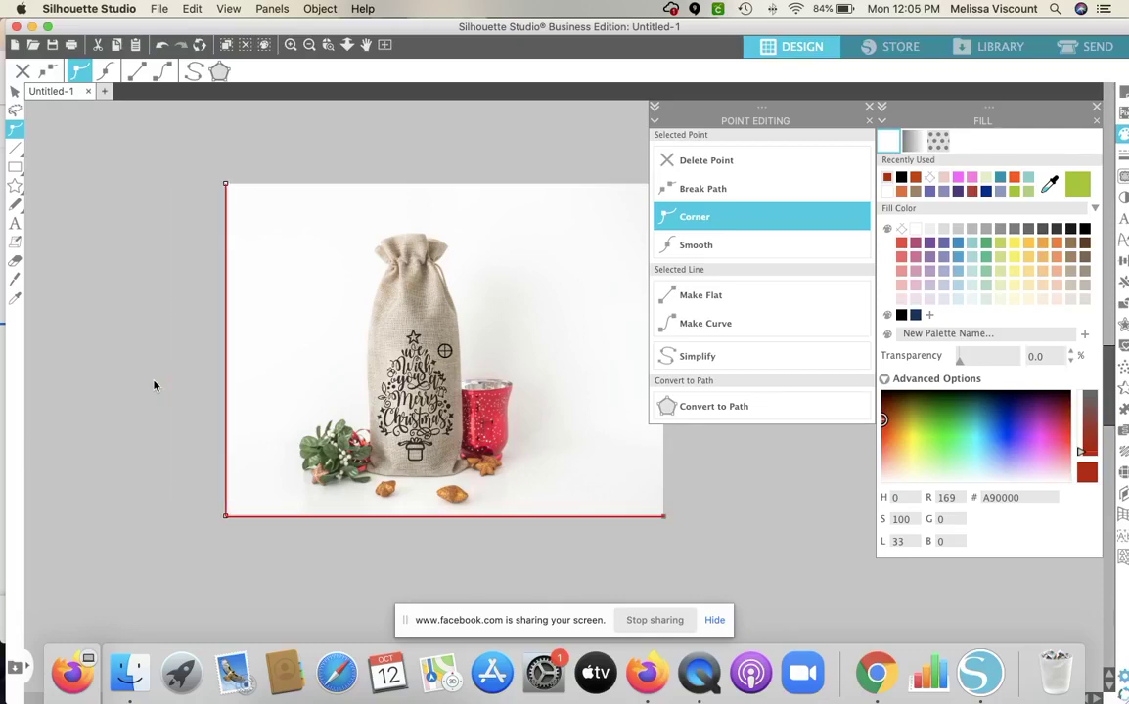
pyautogui.press('Right')
pyautogui.press('Right')
pyautogui.press('Right')
pyautogui.press('Right')
pyautogui.press('Right')
pyautogui.press('Right')
pyautogui.press('Right')
pyautogui.press('Right')
pyautogui.press('Right')
pyautogui.press('Right')
pyautogui.press('Right')
pyautogui.press('Right')
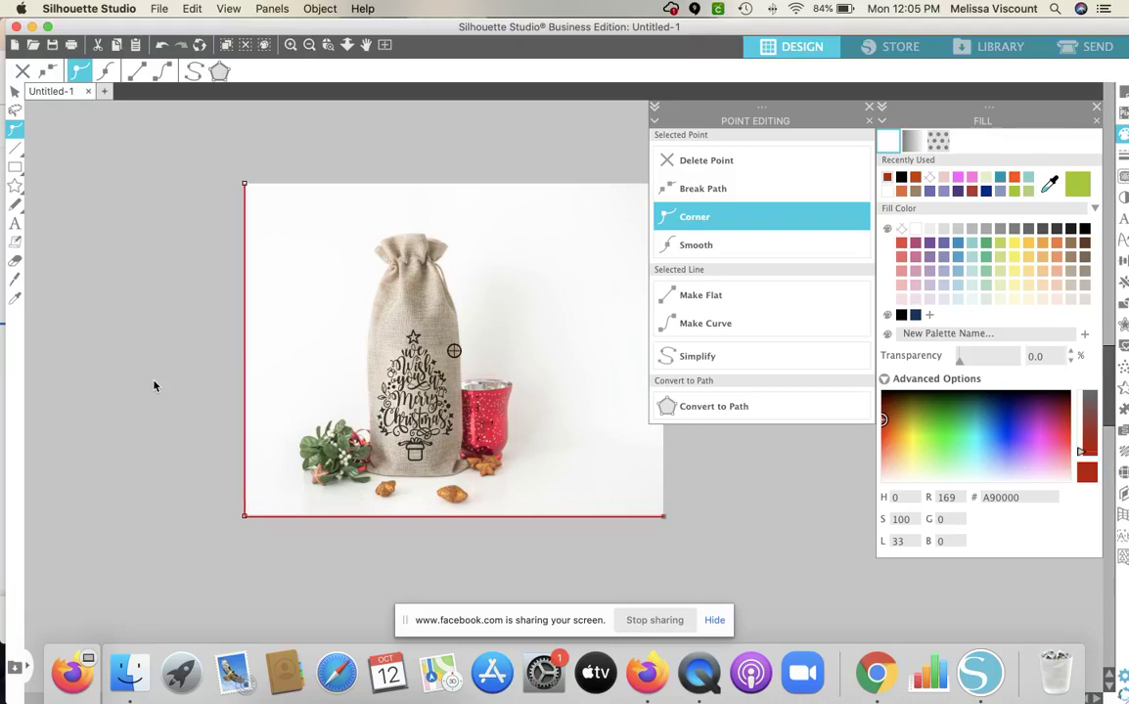
pyautogui.click(197, 397)
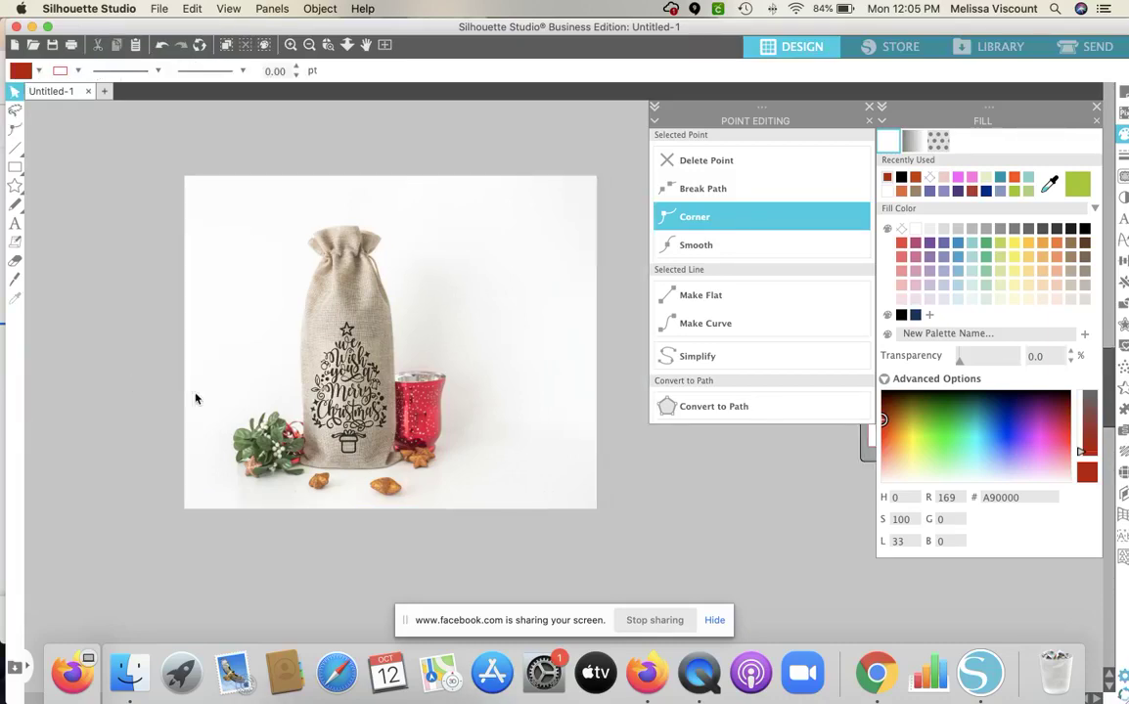
# Crop the photo's right side by moving both right corner points inward until the photo is about 15.6 in wide.
pyautogui.click(497, 326)
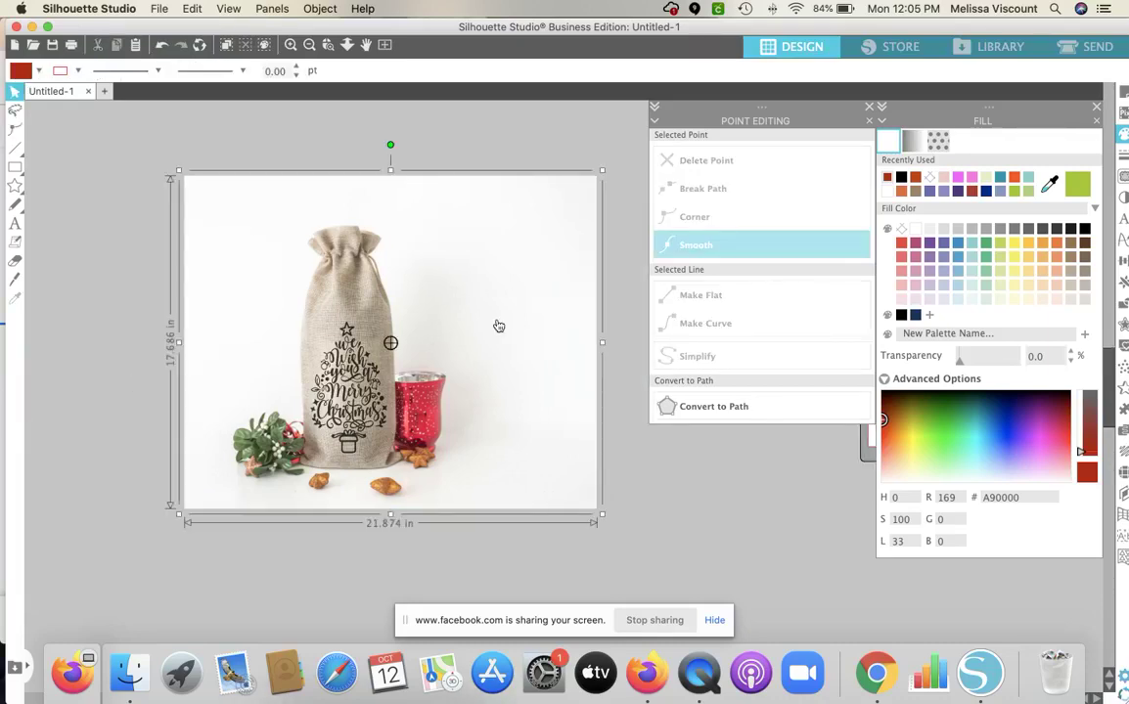
pyautogui.click(639, 199)
pyautogui.click(582, 224)
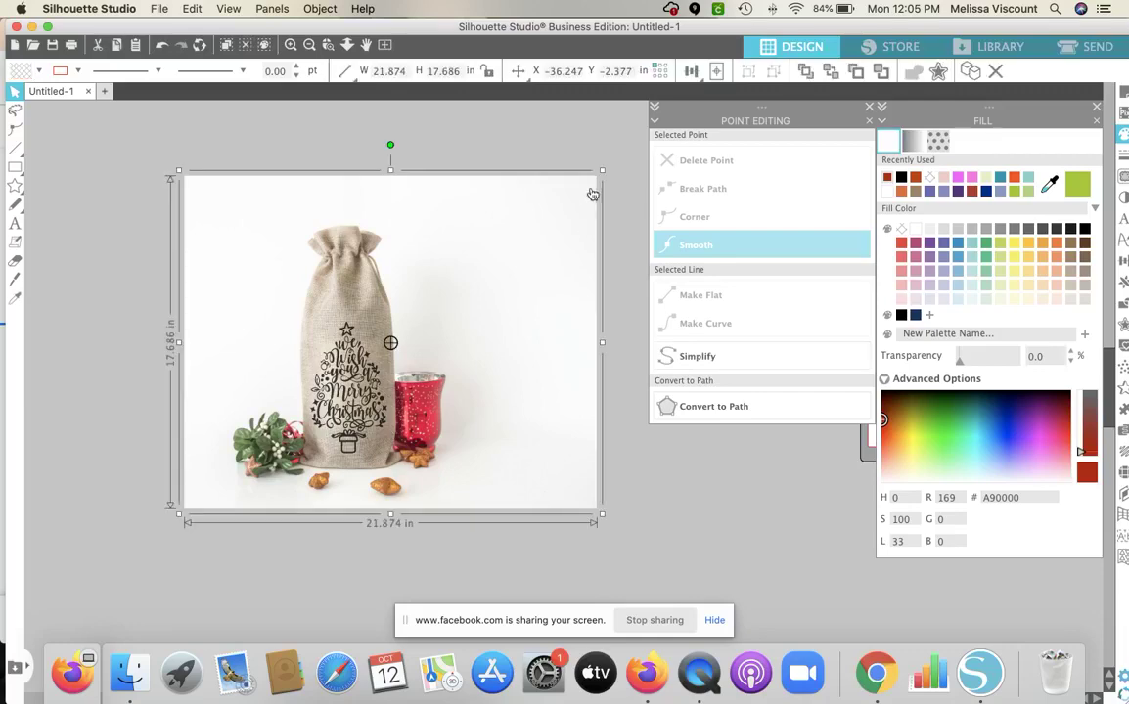
pyautogui.doubleClick(594, 197)
pyautogui.click(597, 178)
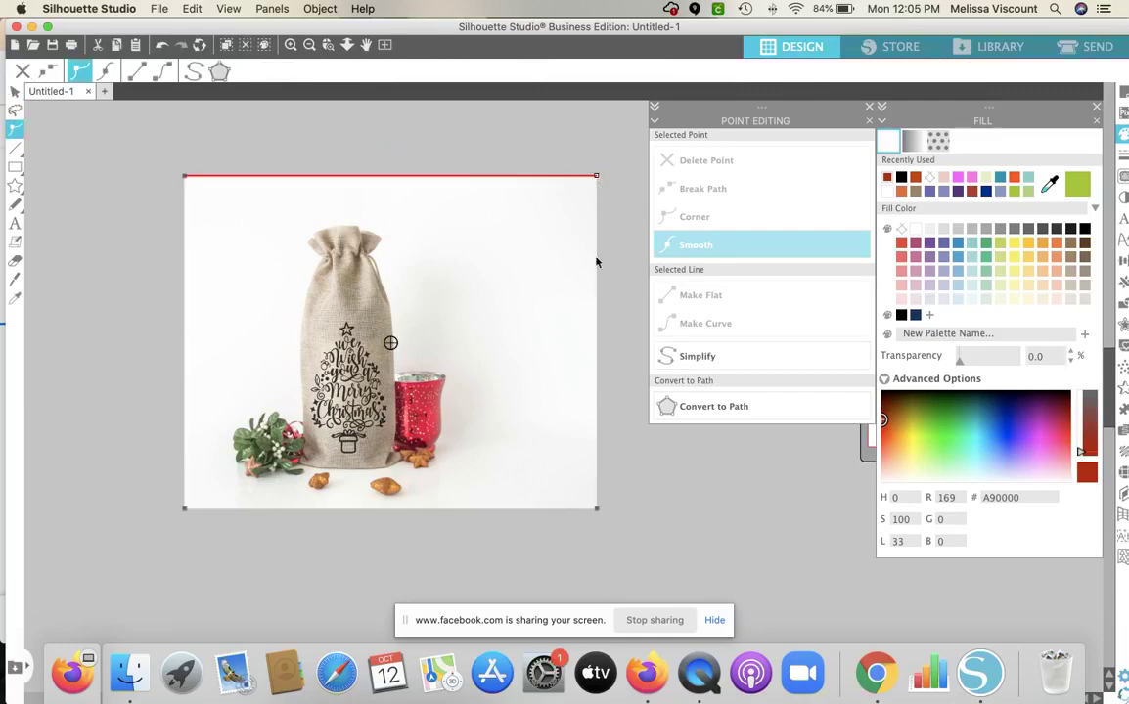
pyautogui.click(597, 509)
pyautogui.press('Left')
pyautogui.press('Left')
pyautogui.press('Left')
pyautogui.press('Left')
pyautogui.press('Left')
pyautogui.press('Left')
pyautogui.press('Left')
pyautogui.press('Left')
pyautogui.press('Left')
pyautogui.press('Left')
pyautogui.press('Left')
pyautogui.press('Left')
pyautogui.press('Left')
pyautogui.press('Left')
pyautogui.press('Left')
pyautogui.press('Left')
pyautogui.press('Left')
pyautogui.press('Left')
pyautogui.press('Left')
pyautogui.press('Left')
pyautogui.press('Left')
pyautogui.press('Left')
pyautogui.press('Left')
pyautogui.press('Left')
pyautogui.press('Left')
pyautogui.press('Left')
pyautogui.press('Left')
pyautogui.press('Left')
pyautogui.press('Left')
pyautogui.press('Left')
pyautogui.press('Left')
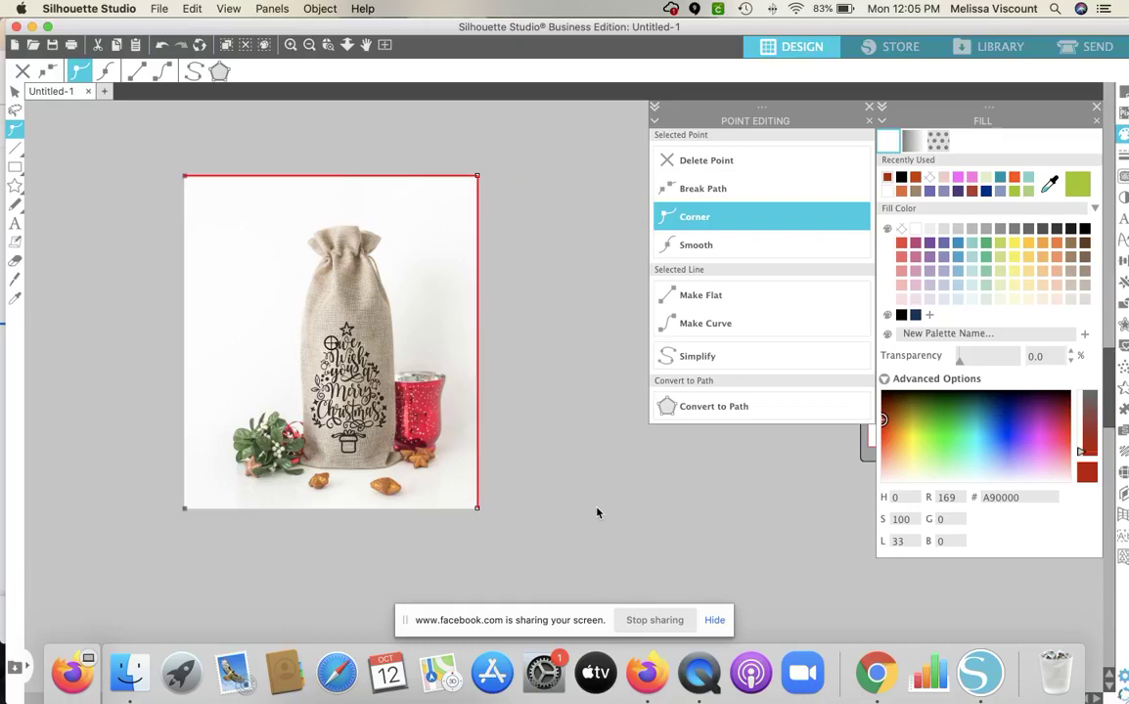
pyautogui.click(545, 497)
pyautogui.press('Escape')
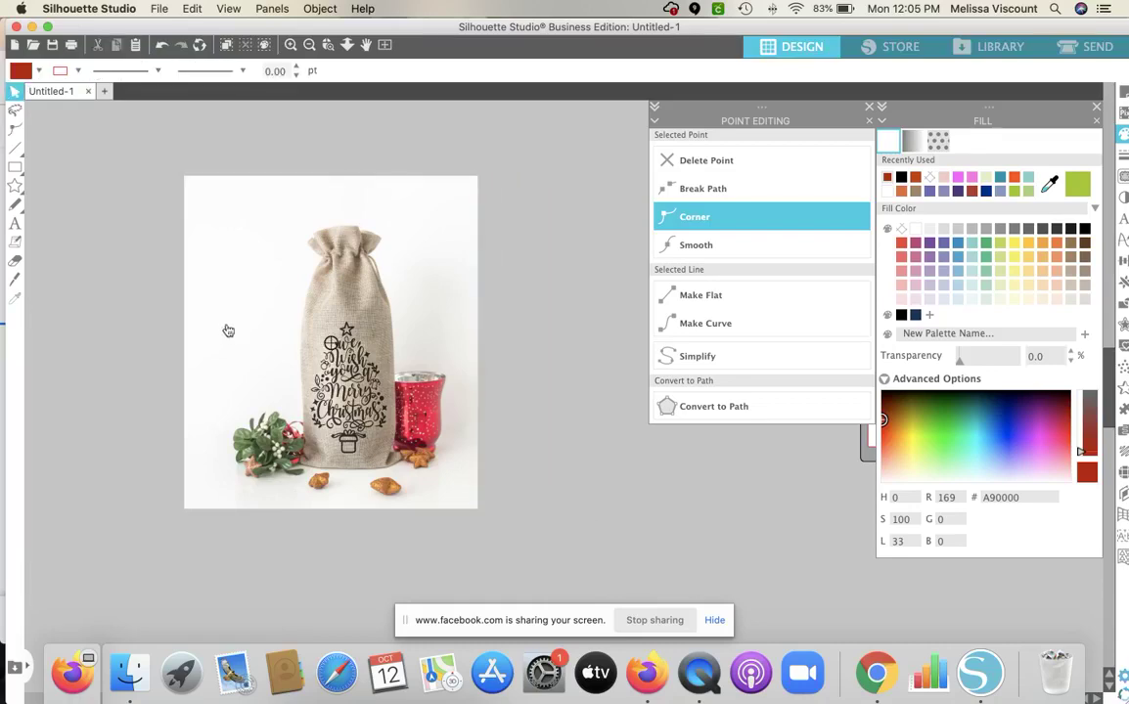
# Trim the photo's left edge further by moving its two corner points inward, narrowing the photo to about 14.2 in.
pyautogui.click(189, 188)
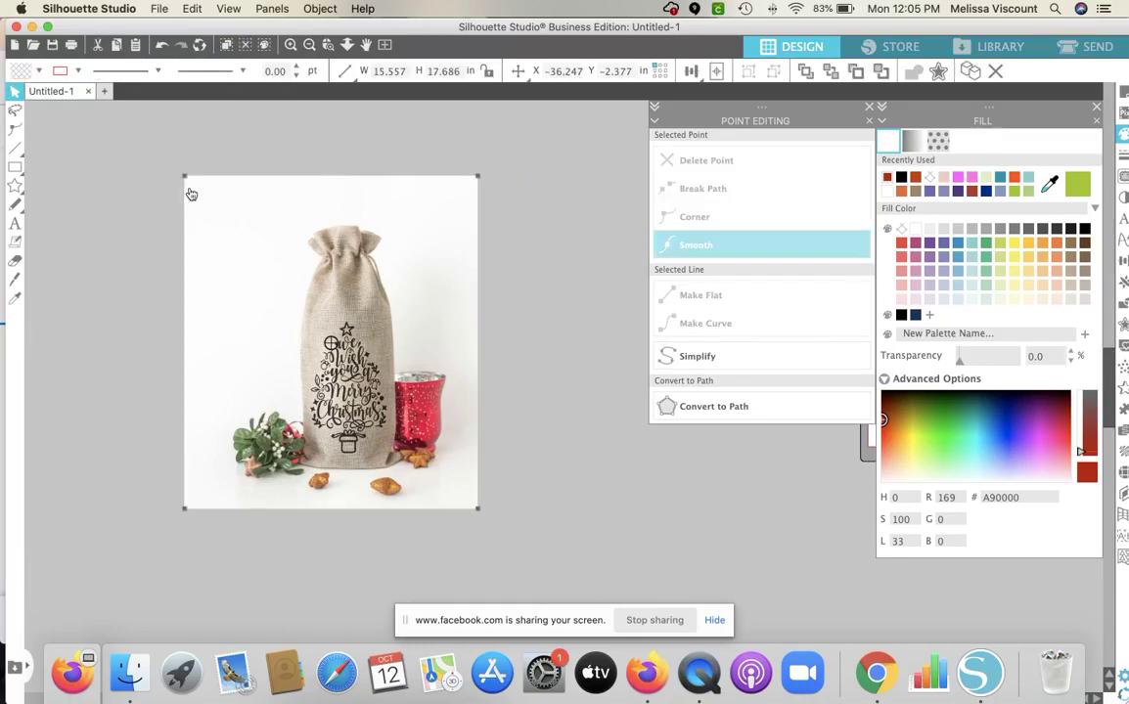
pyautogui.doubleClick(188, 186)
pyautogui.click(187, 181)
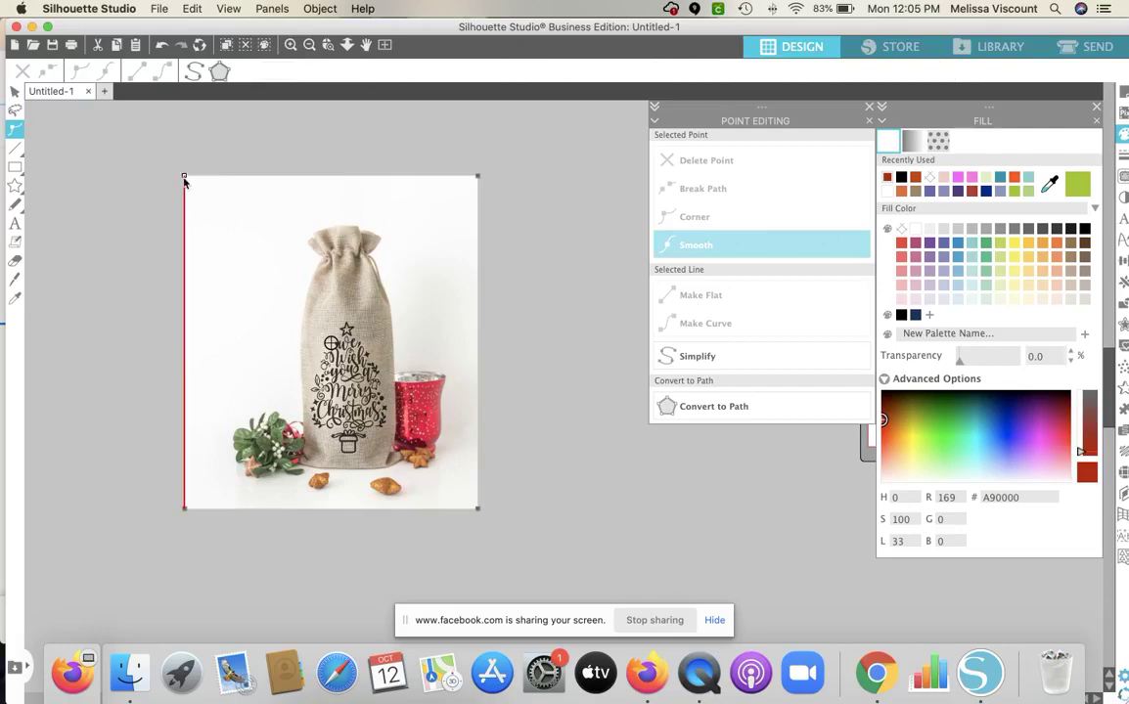
pyautogui.click(184, 508)
pyautogui.press('Right')
pyautogui.press('Right')
pyautogui.press('Right')
pyautogui.press('Right')
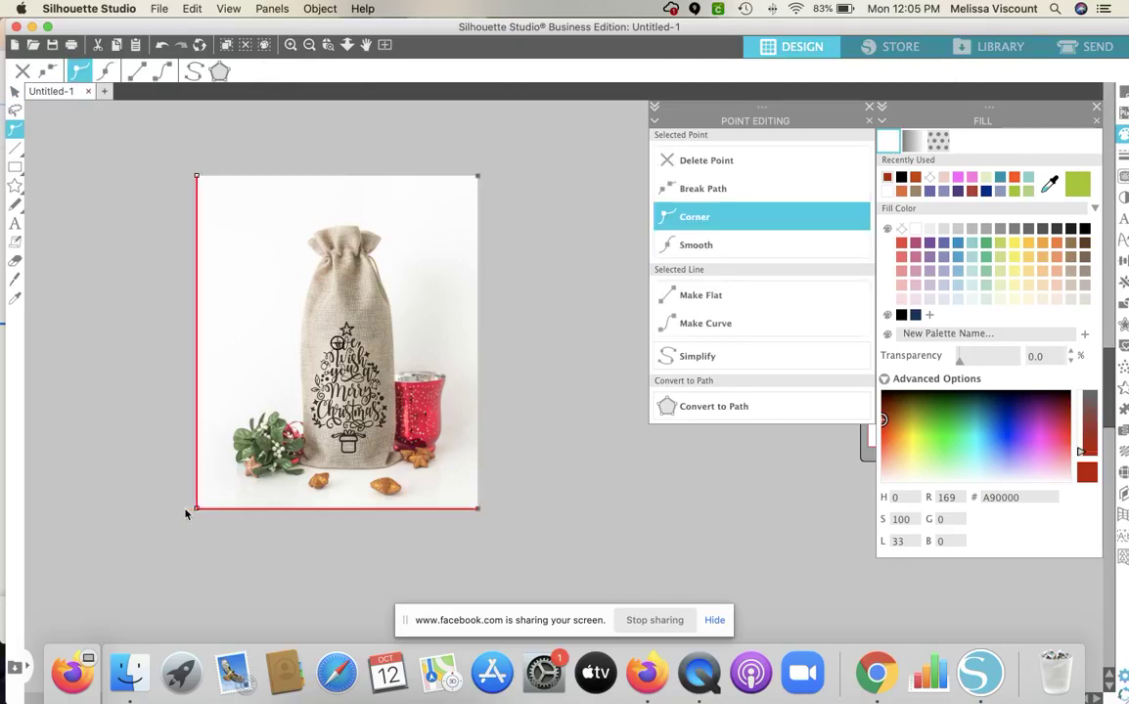
pyautogui.click(136, 515)
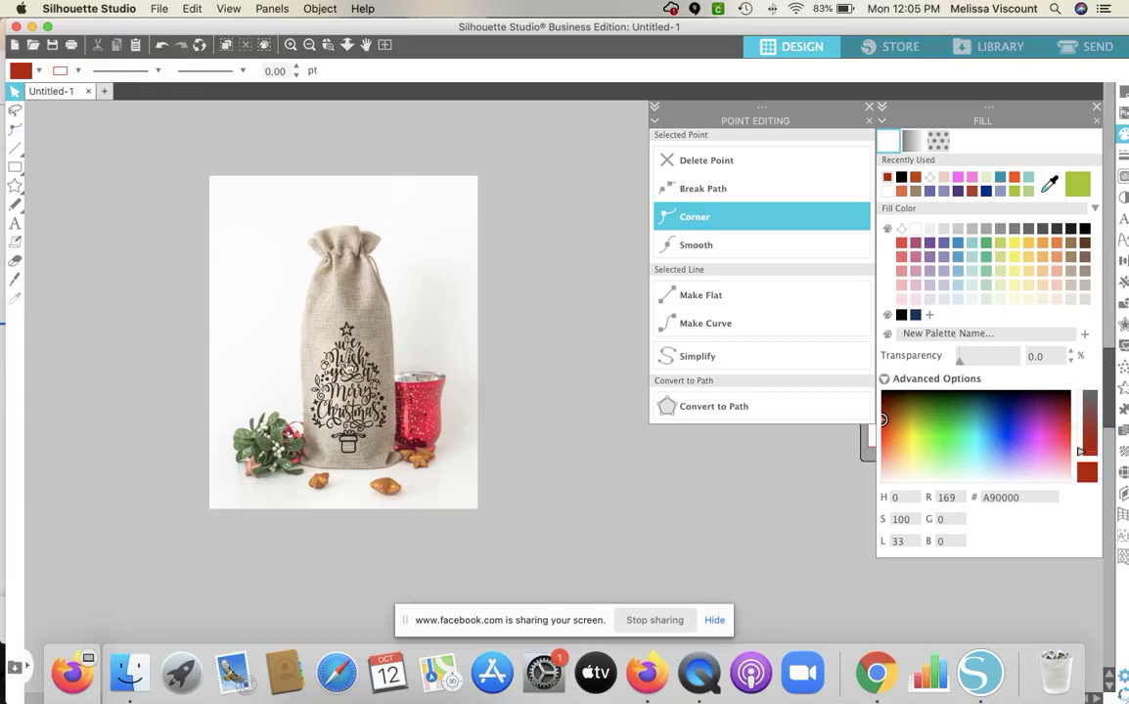
pyautogui.click(262, 180)
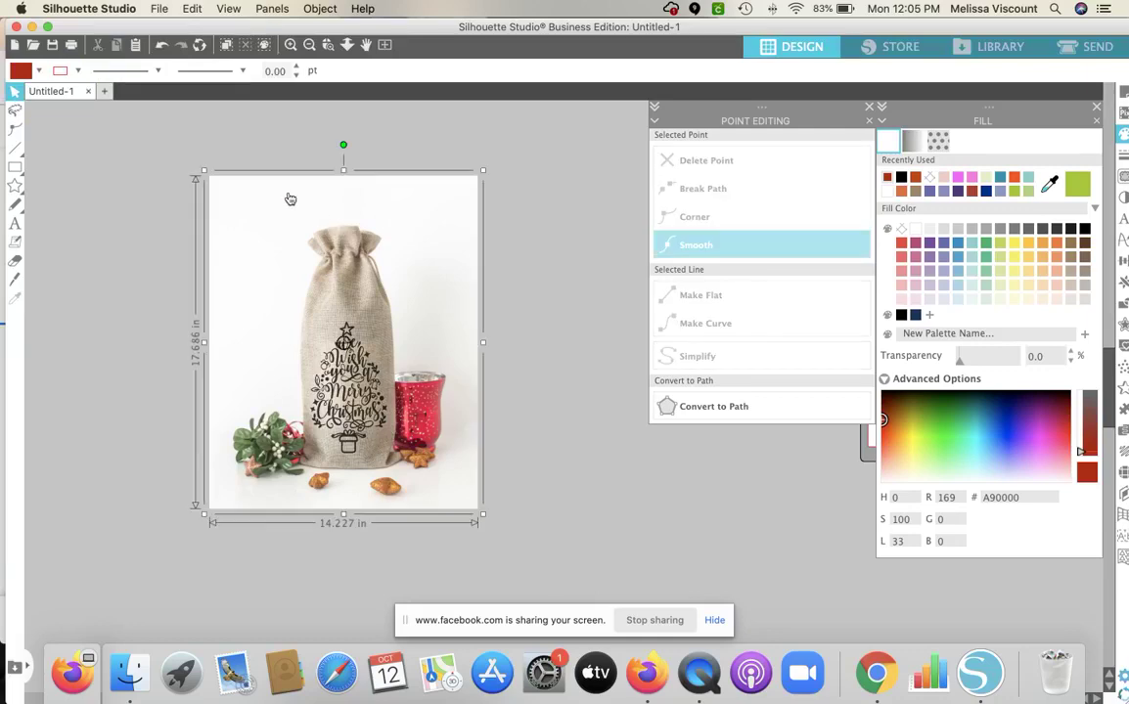
pyautogui.click(171, 188)
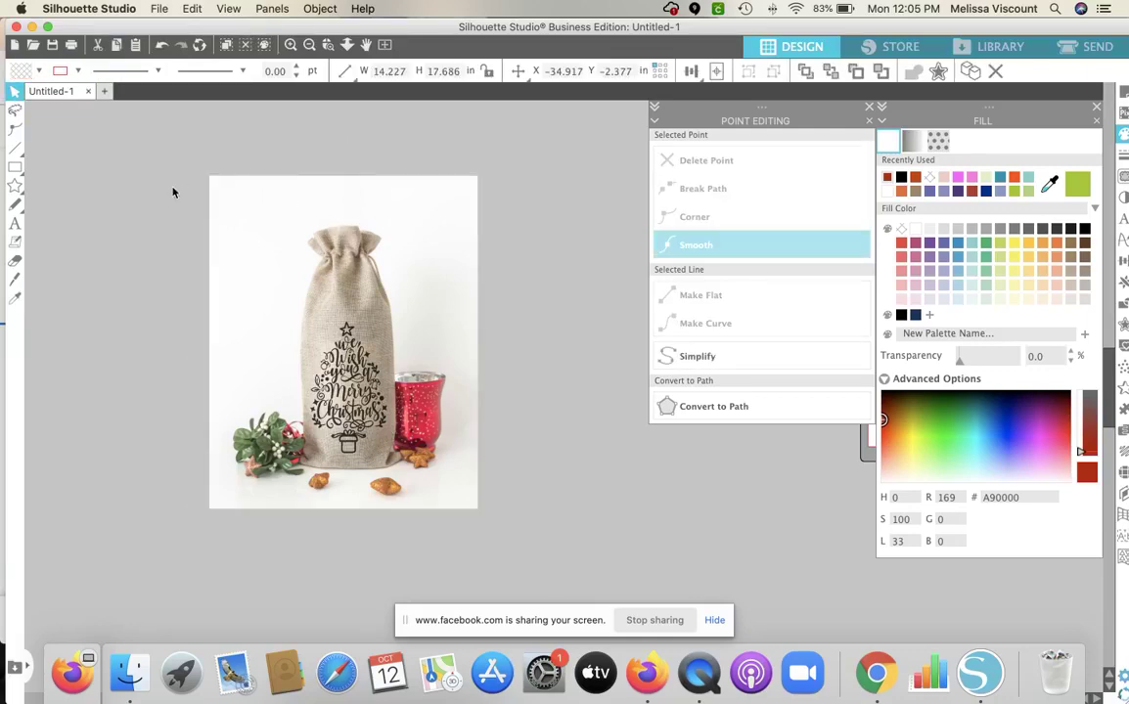
# Crop the top of the bag photo by moving both upper corner points down until the photo is about 15.7 in high.
pyautogui.click(260, 194)
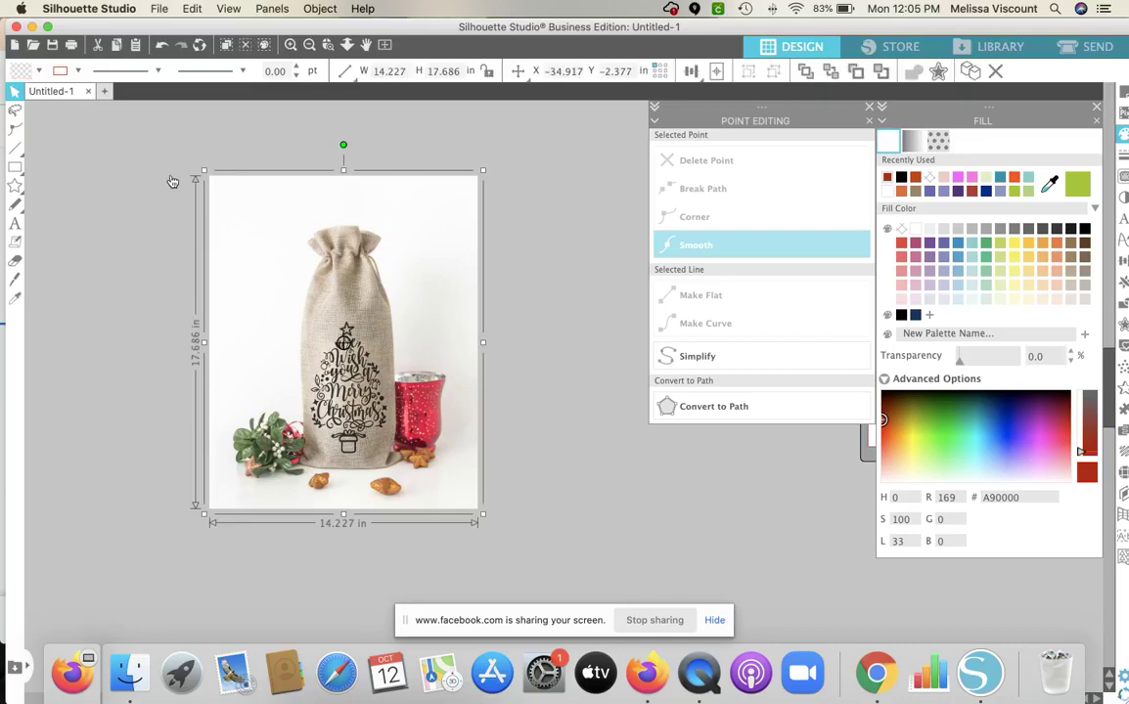
pyautogui.click(171, 181)
pyautogui.click(236, 208)
pyautogui.doubleClick(235, 203)
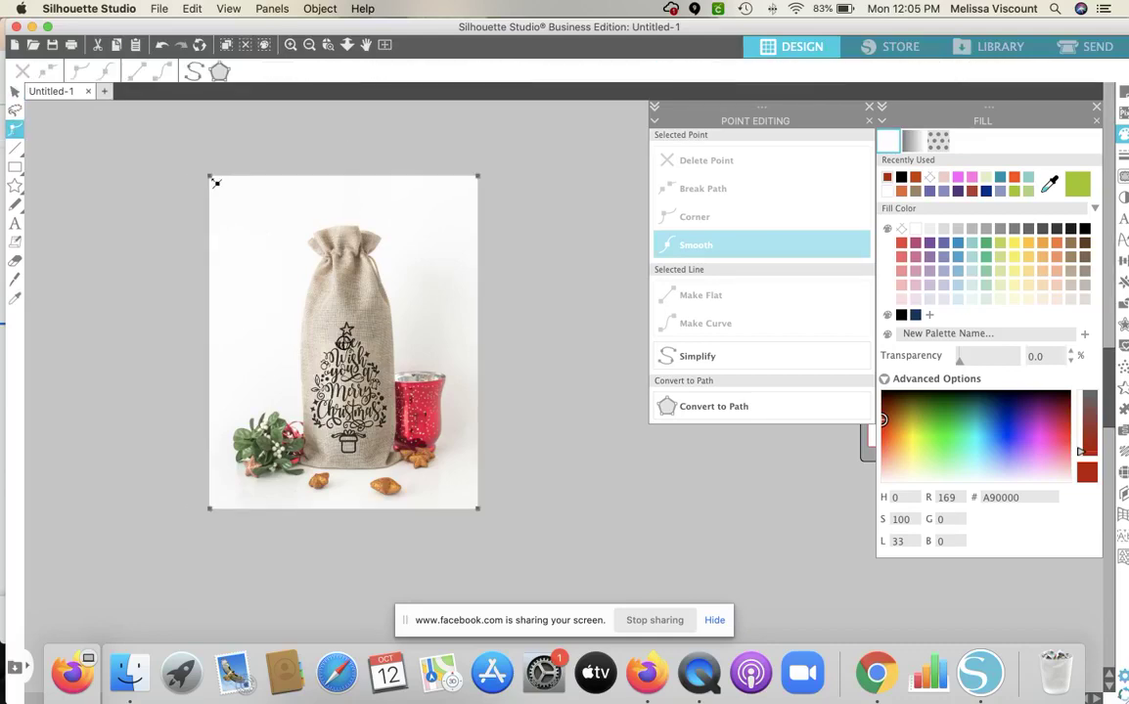
pyautogui.click(215, 181)
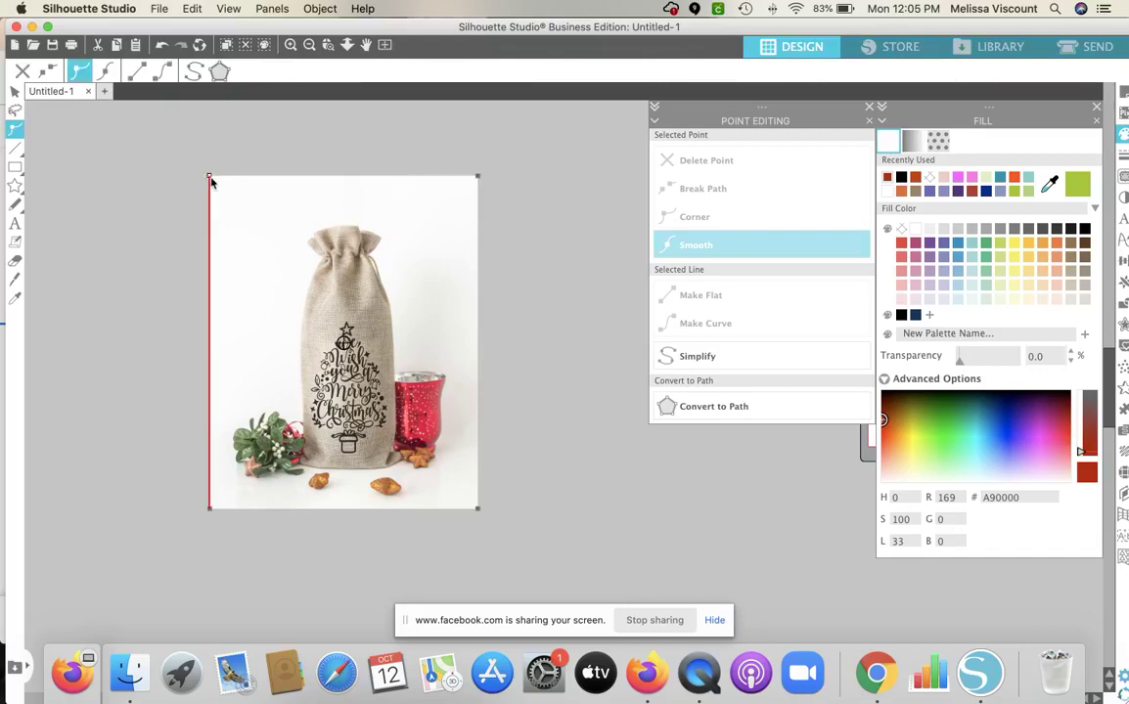
pyautogui.keyDown('shift'); pyautogui.click(479, 180); pyautogui.keyUp('shift')
pyautogui.press('Down')
pyautogui.press('Down')
pyautogui.press('Down')
pyautogui.press('Down')
pyautogui.press('Down')
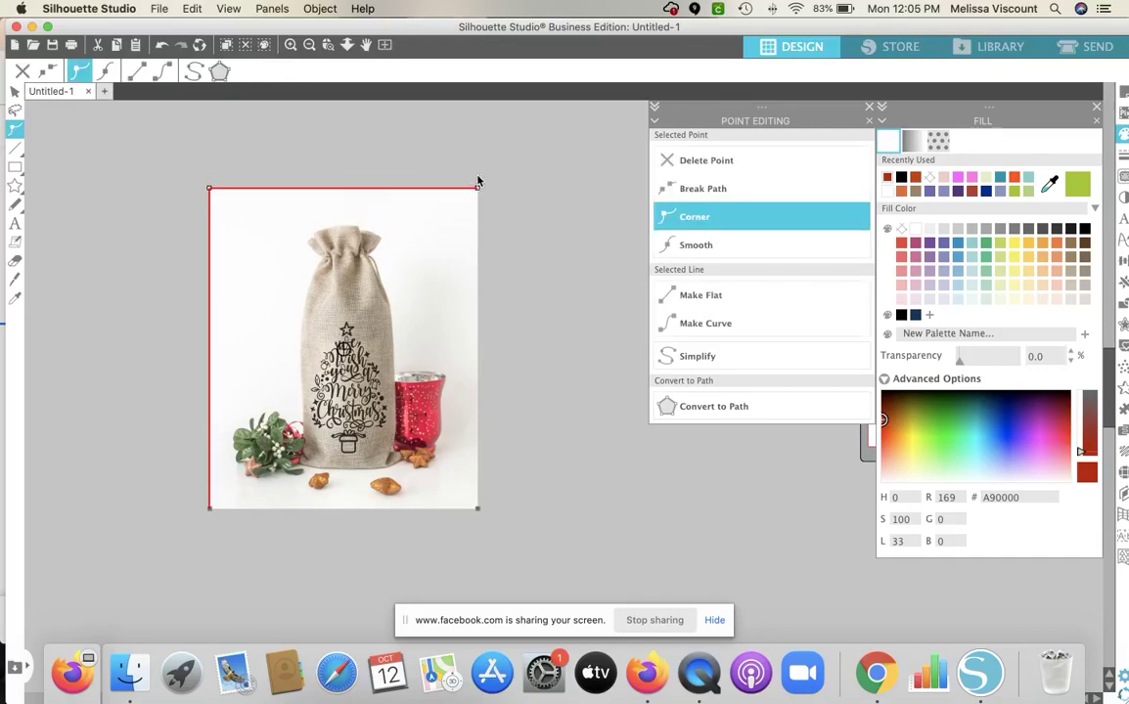
pyautogui.press('Down')
pyautogui.press('Down')
pyautogui.press('Down')
pyautogui.click(489, 216)
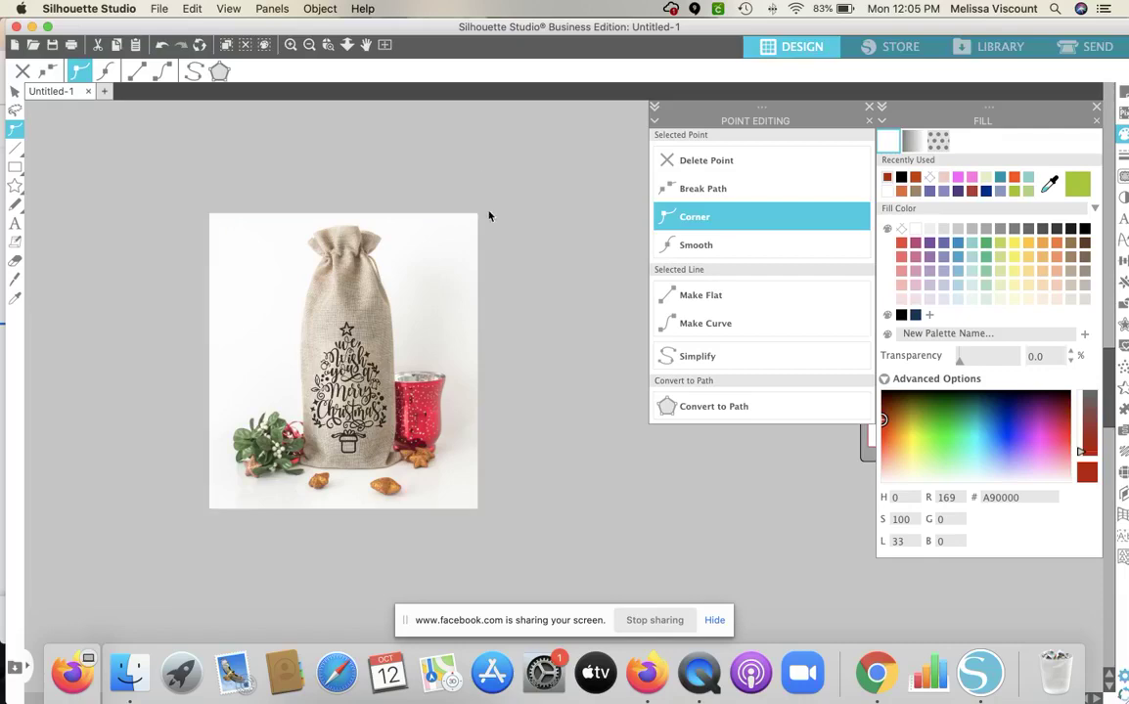
pyautogui.click(235, 503)
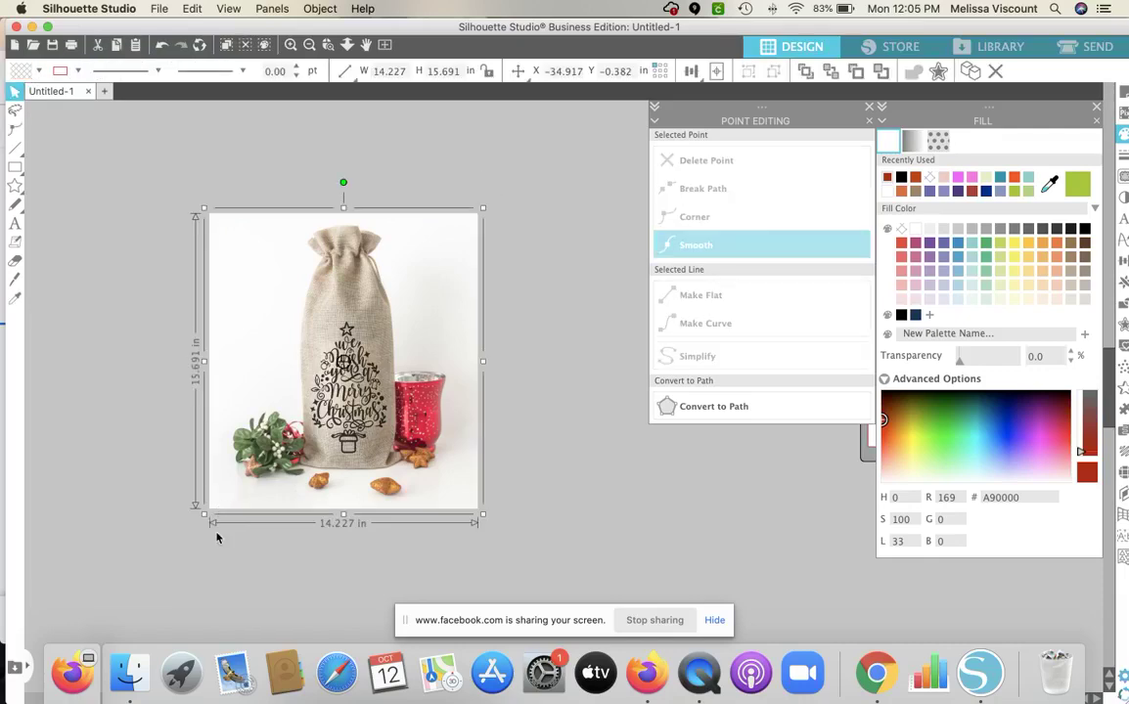
pyautogui.click(227, 524)
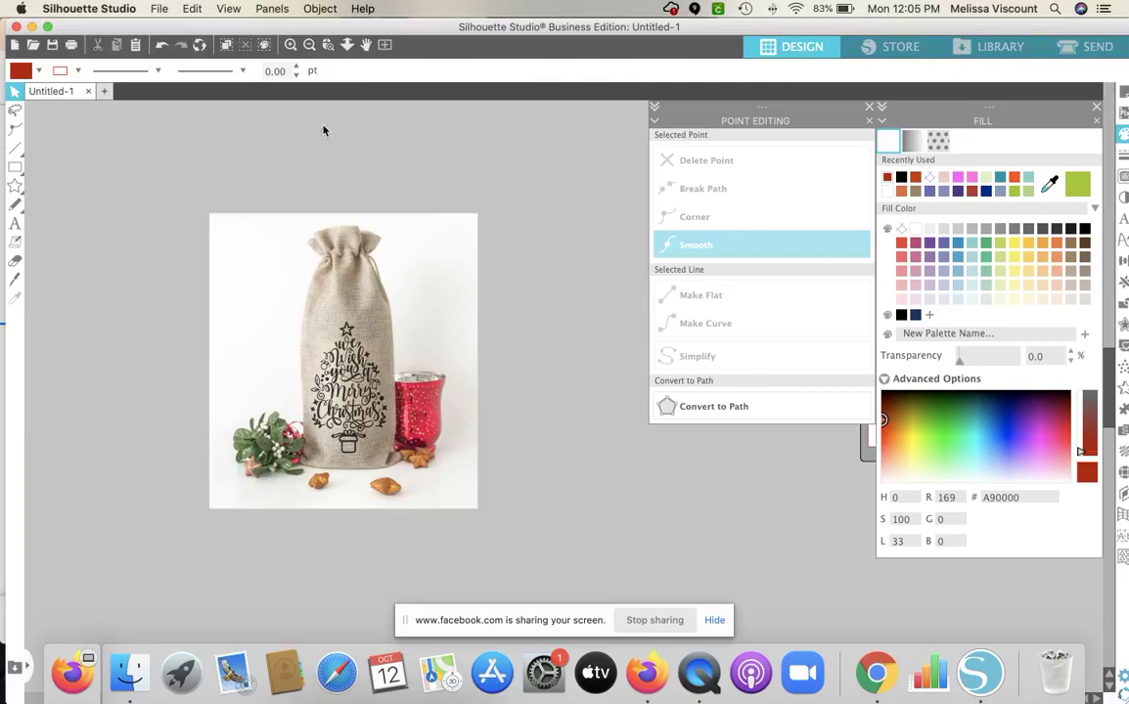
# Enlarge the finished mockup on screen and take a screenshot covering just the cropped photo area.
pyautogui.press('super+equal')
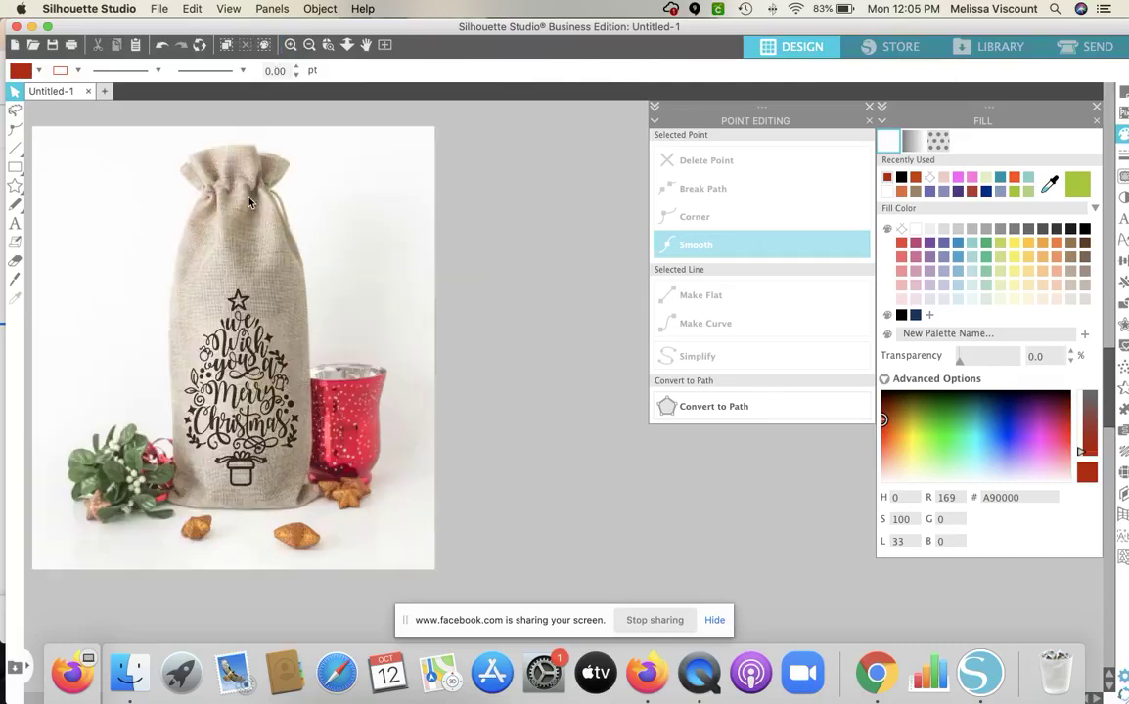
pyautogui.hscroll(-3, 249, 203)
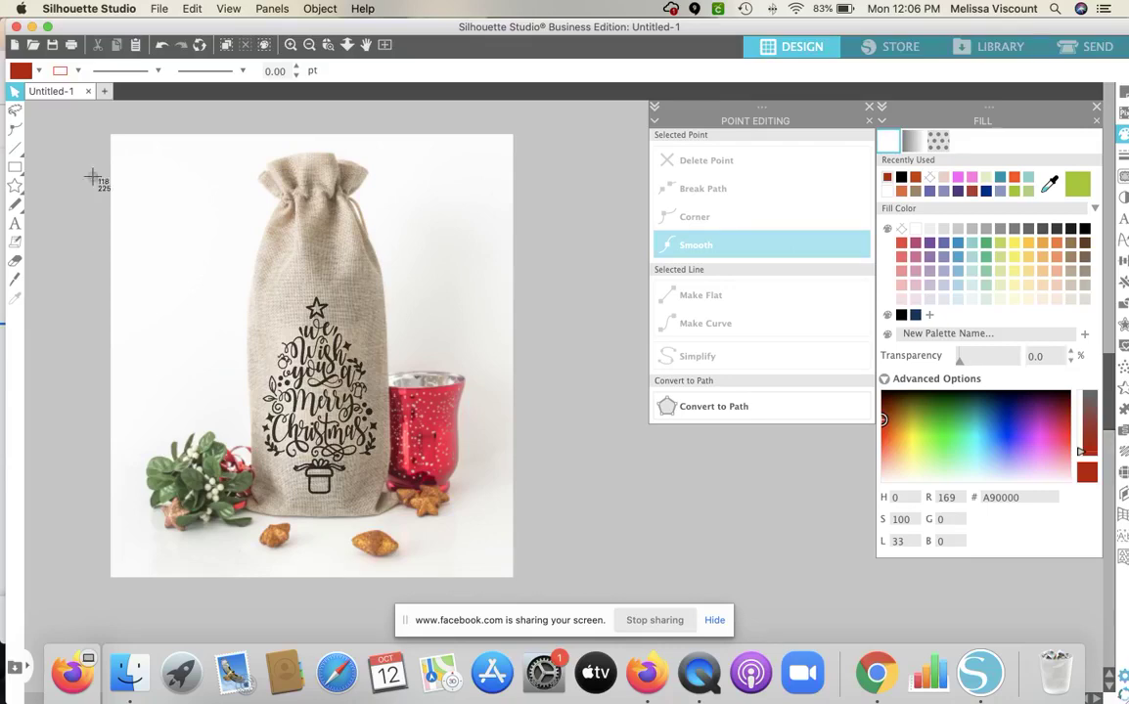
pyautogui.moveTo(110, 137); pyautogui.dragTo(511, 579)
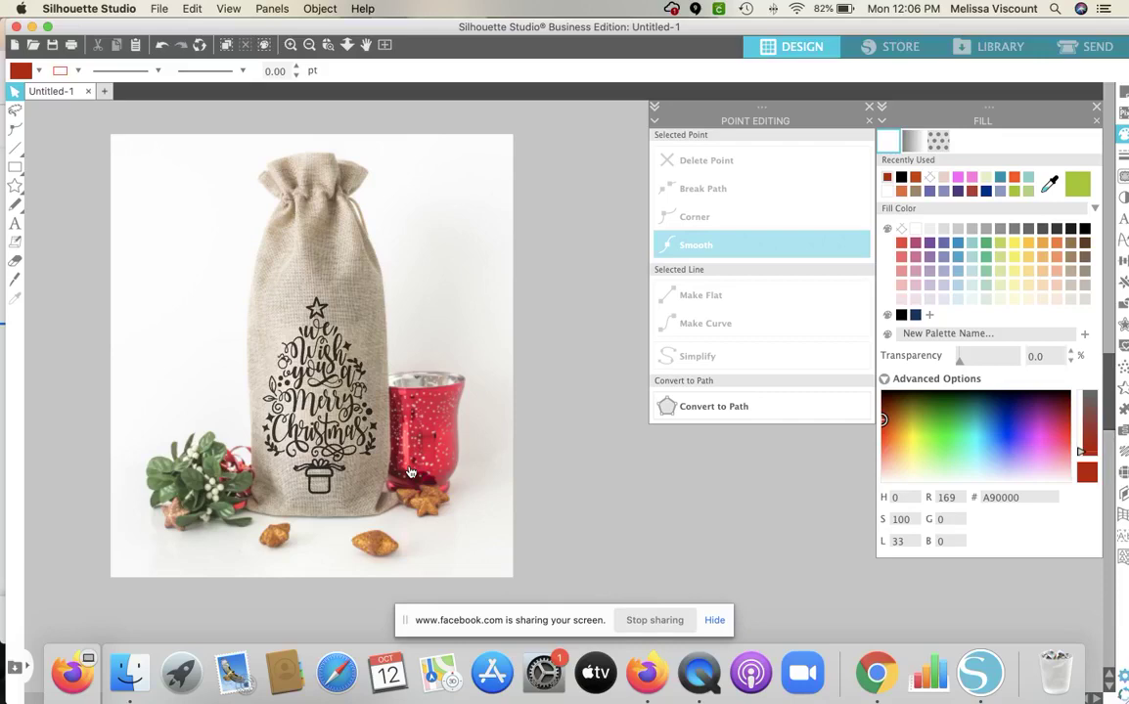
# Select the bag photo together with its design and start saving the selection to the hard drive in JPEG format.
pyautogui.click(115, 173)
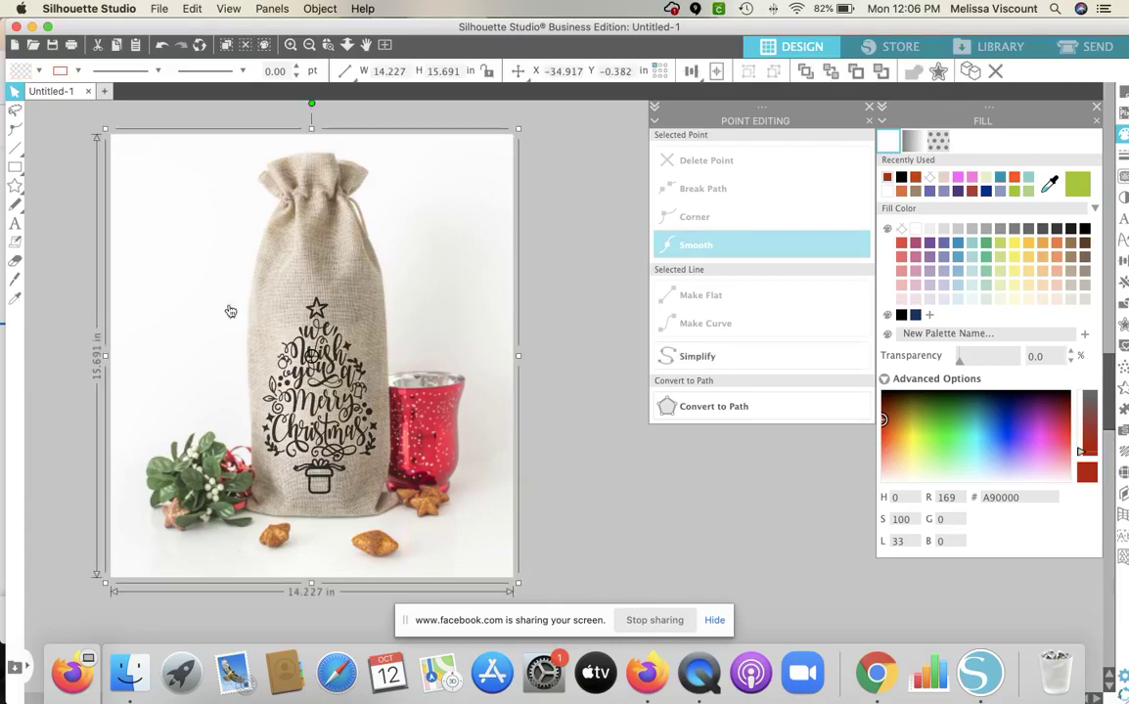
pyautogui.moveTo(65, 265); pyautogui.dragTo(417, 441)
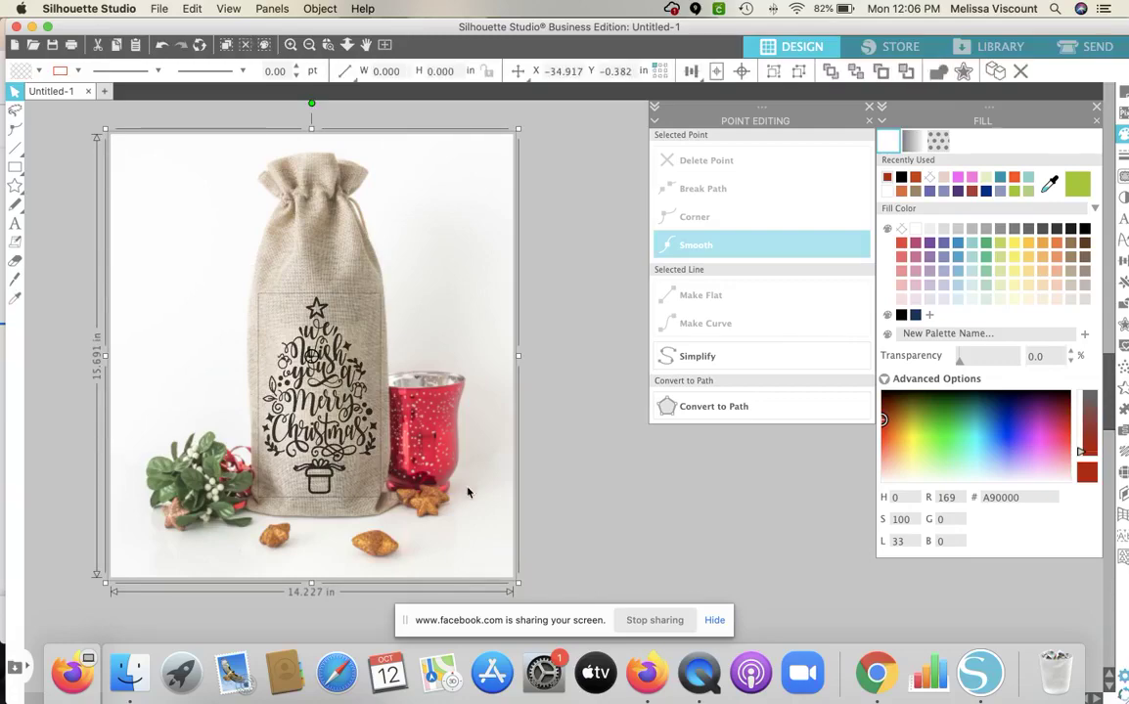
pyautogui.click(149, 9)
pyautogui.moveTo(169, 161)
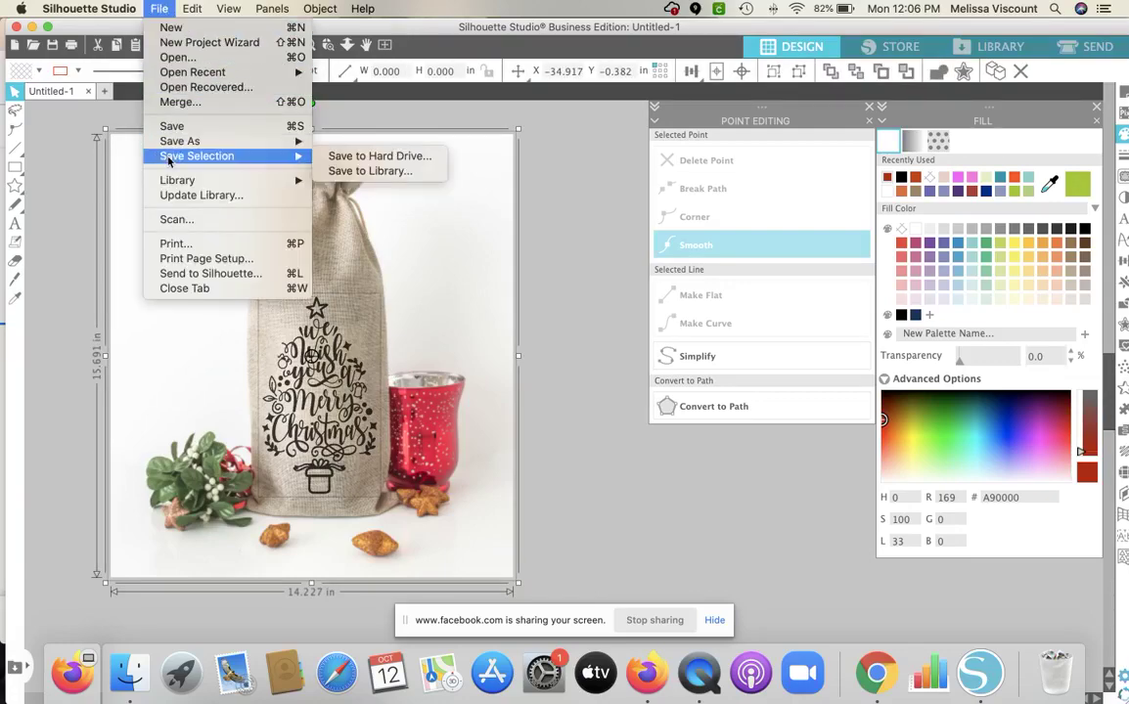
pyautogui.click(332, 157)
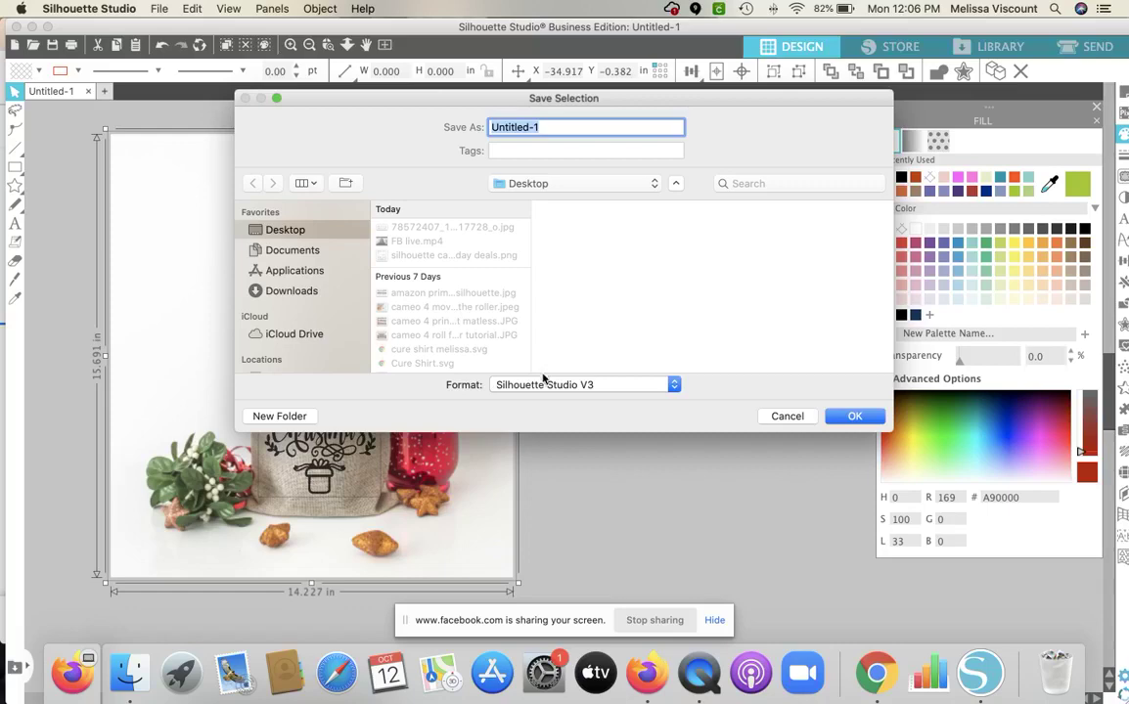
pyautogui.click(501, 384)
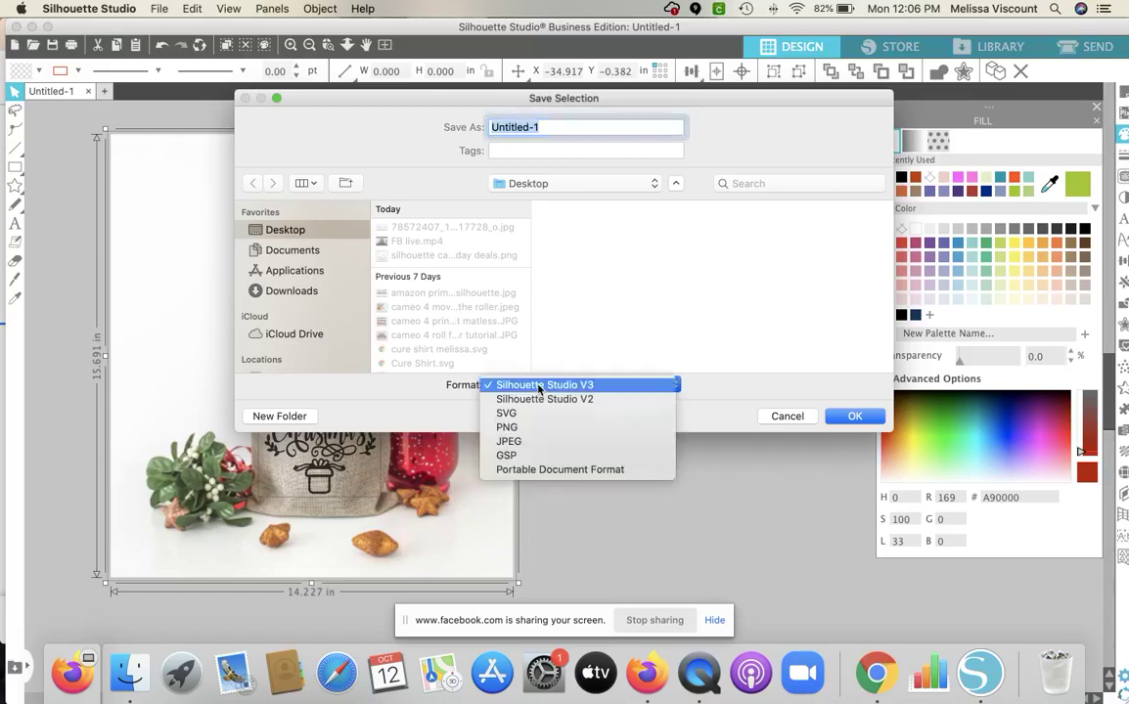
pyautogui.click(523, 445)
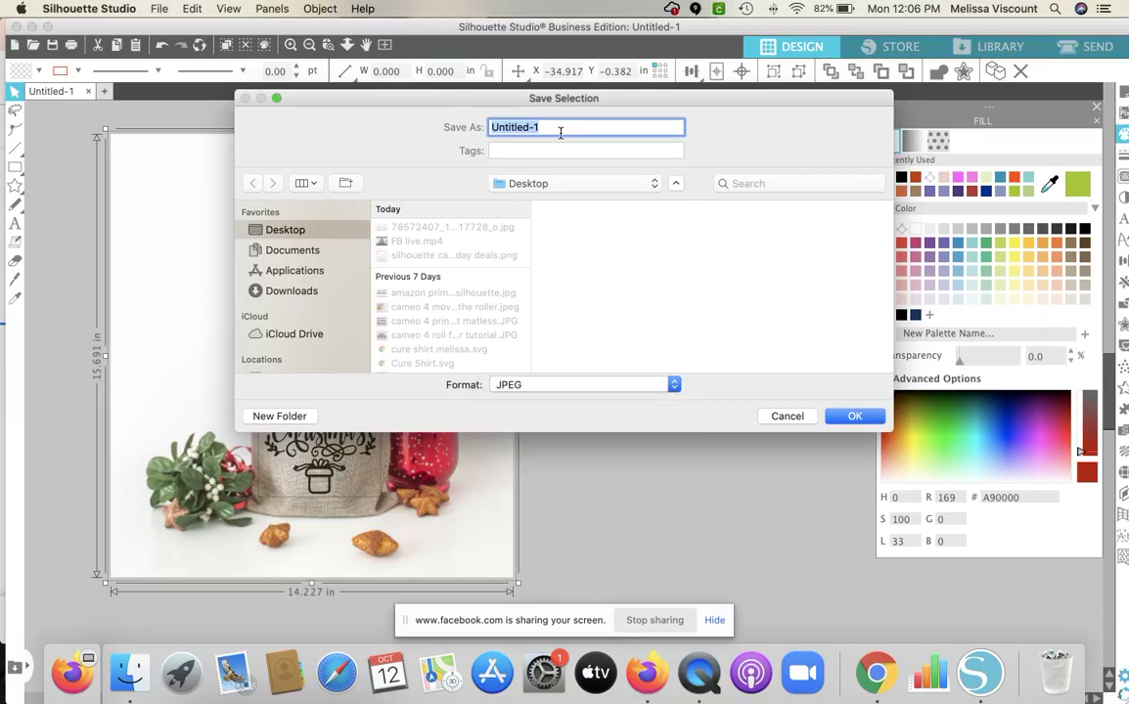
# Name the file "christmas wine bag" on the Desktop, increase the export's dots per inch and save the image.
pyautogui.write('christmas ba')
pyautogui.press('BackSpace')
pyautogui.press('BackSpace')
pyautogui.write('wine bag')
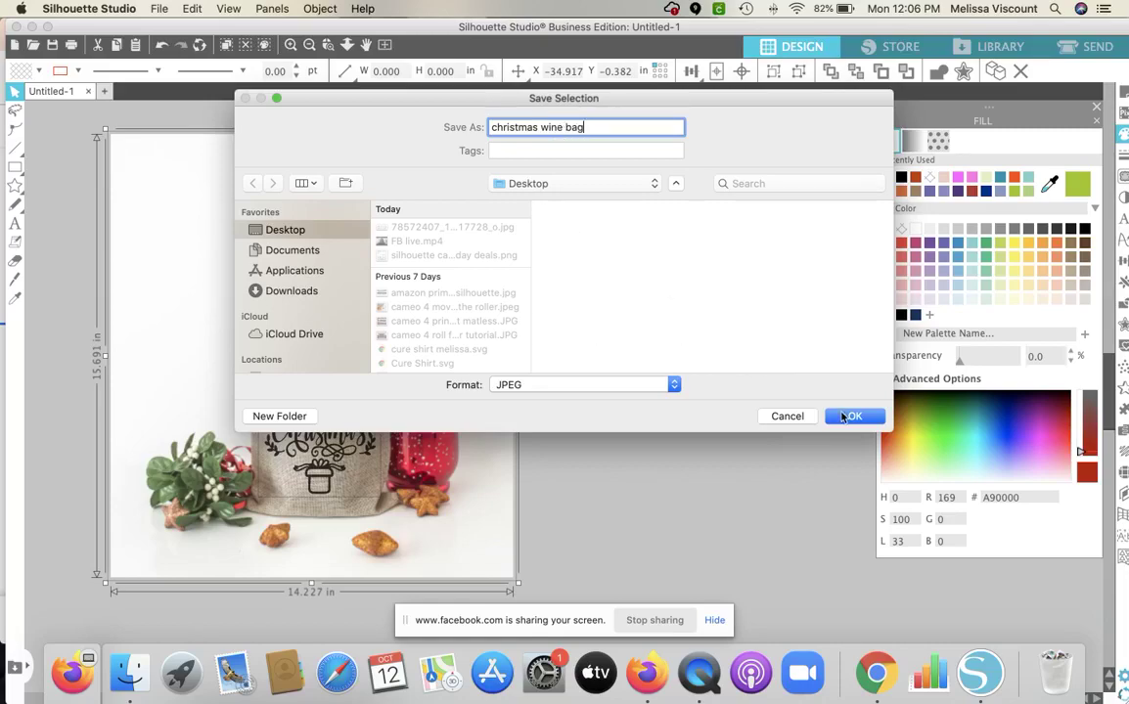
pyautogui.click(842, 416)
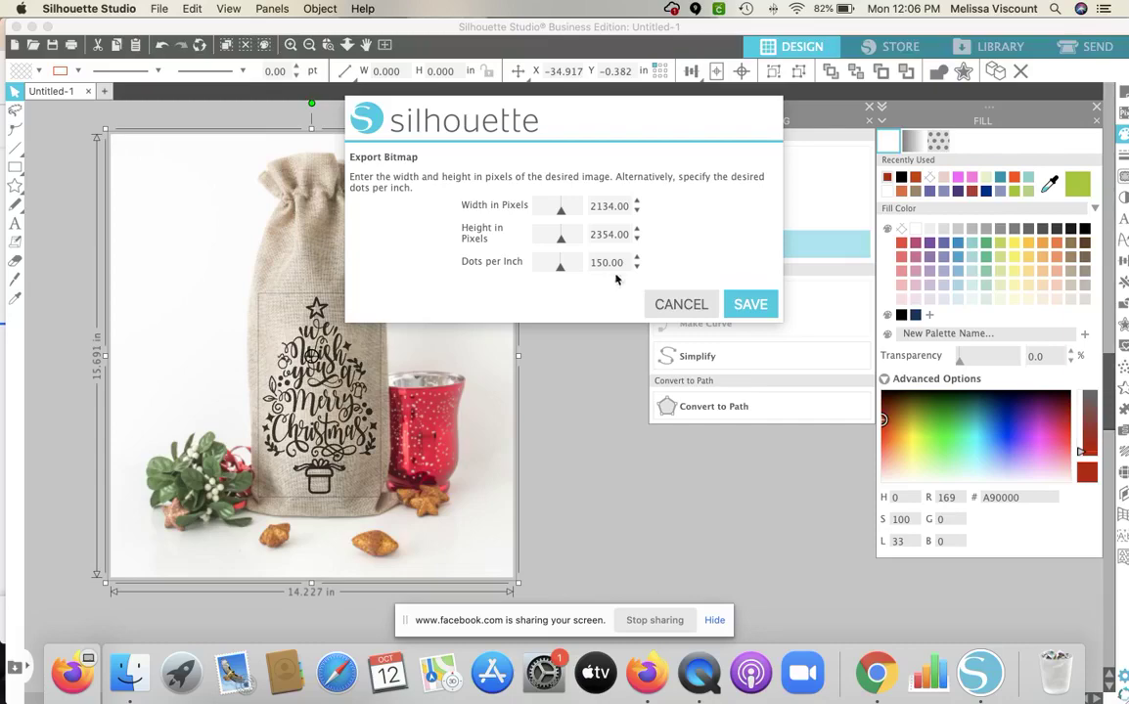
pyautogui.moveTo(604, 262); pyautogui.dragTo(584, 263)
pyautogui.write('30')
pyautogui.click(747, 304)
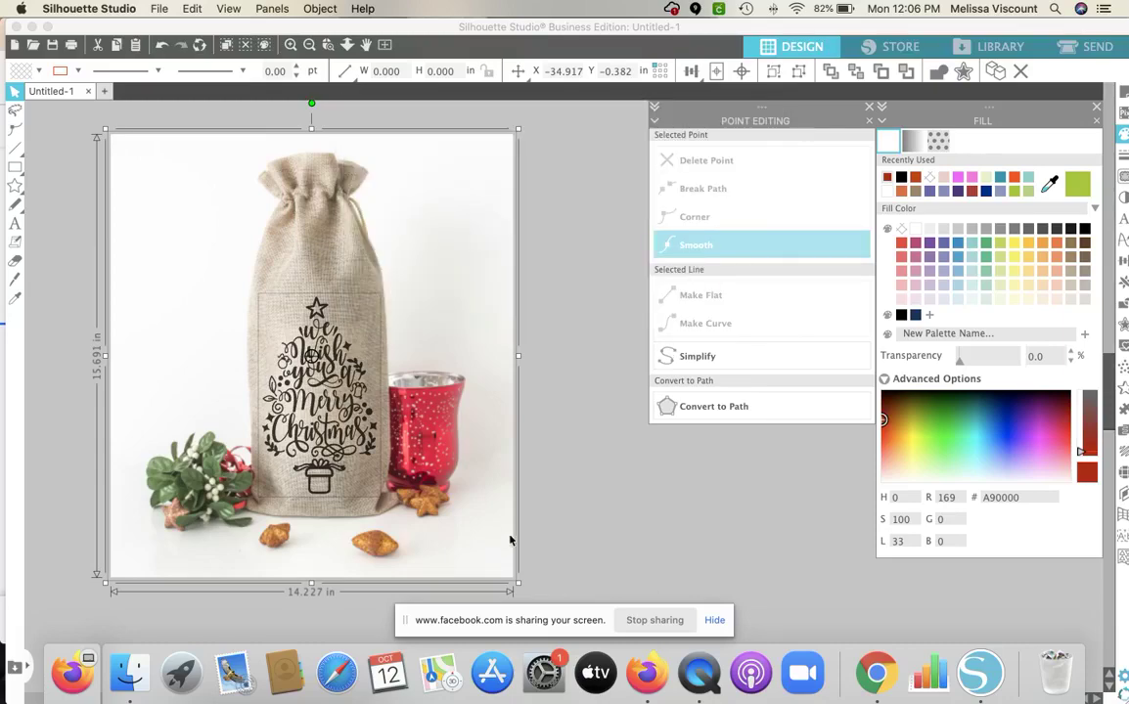
# Switch to Finder, open the exported "christmas wine bag" image from the Desktop and place its preview beside the original mockup.
pyautogui.click(140, 673)
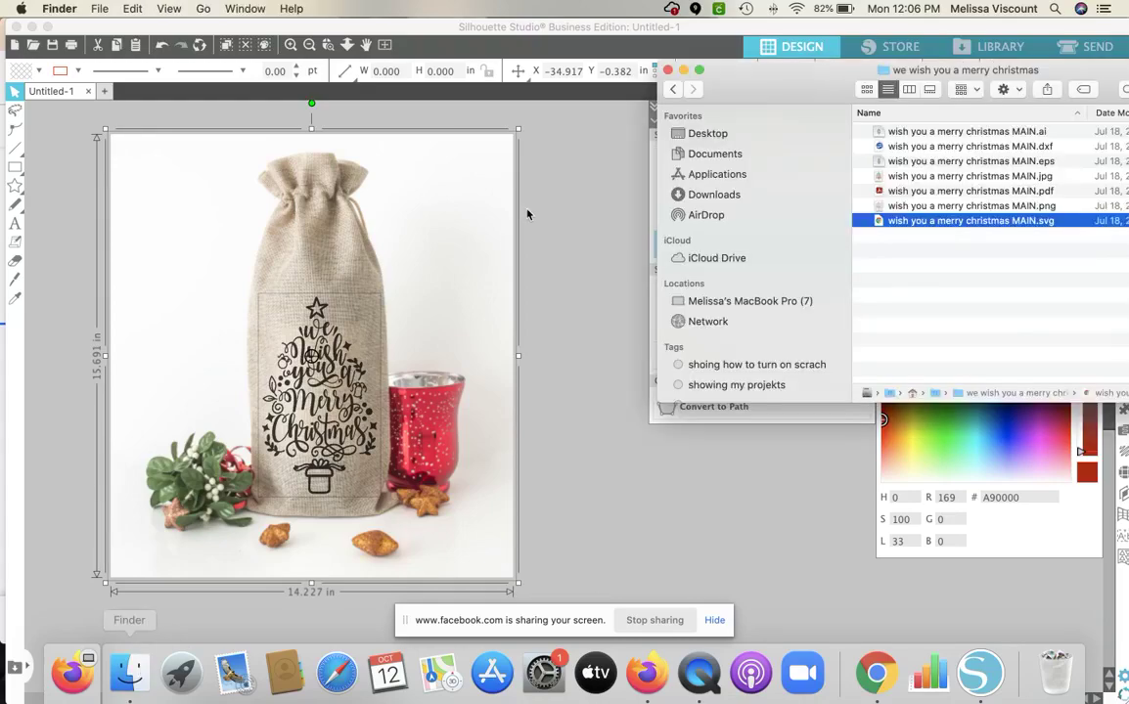
pyautogui.moveTo(751, 122); pyautogui.dragTo(540, 161)
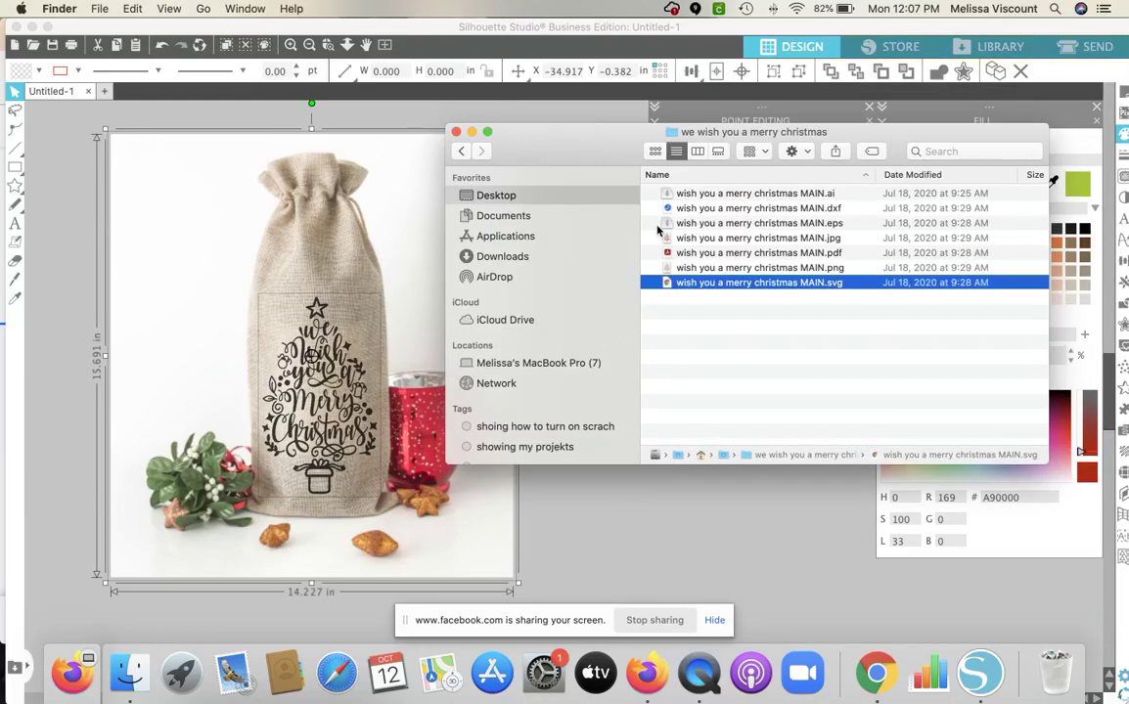
pyautogui.scroll(15, 675, 231)
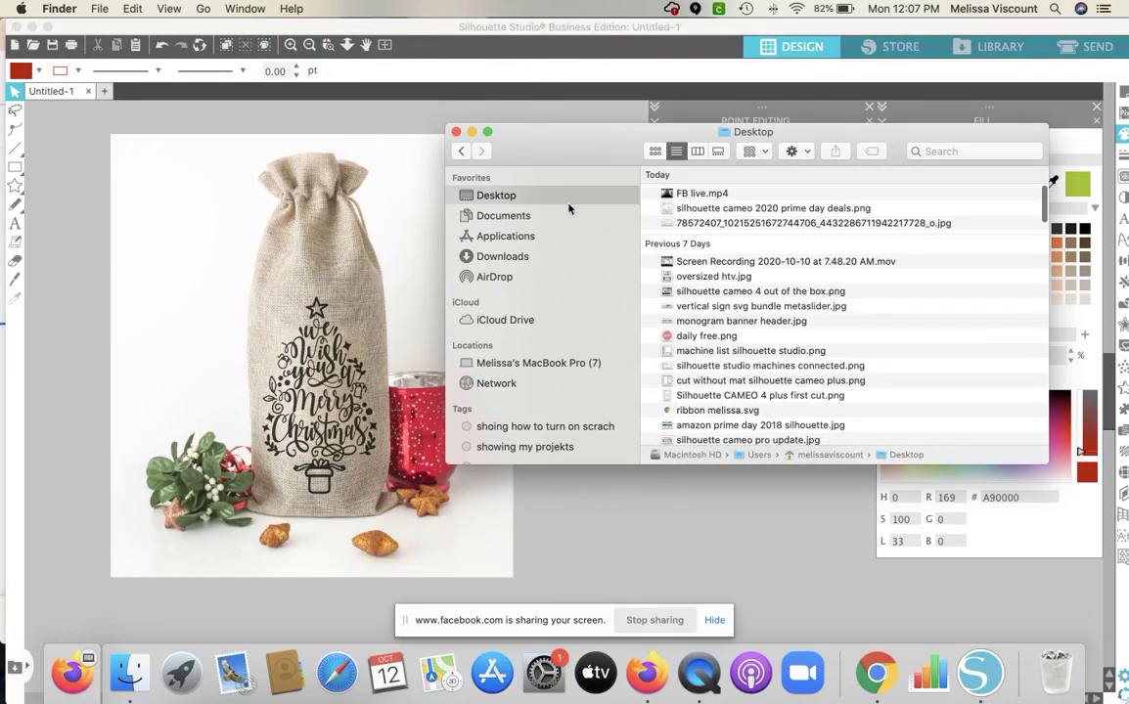
pyautogui.scroll(-3, 696, 256)
pyautogui.scroll(3, 700, 256)
pyautogui.click(684, 194)
pyautogui.doubleClick(684, 194)
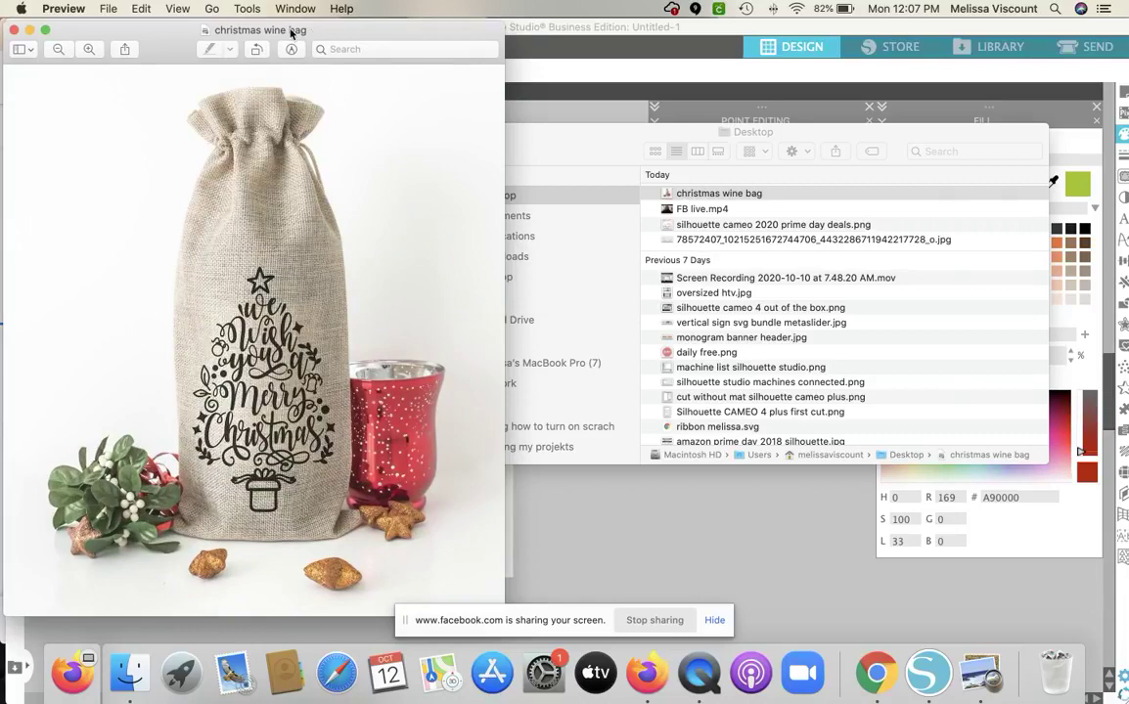
pyautogui.moveTo(234, 28); pyautogui.dragTo(643, 45)
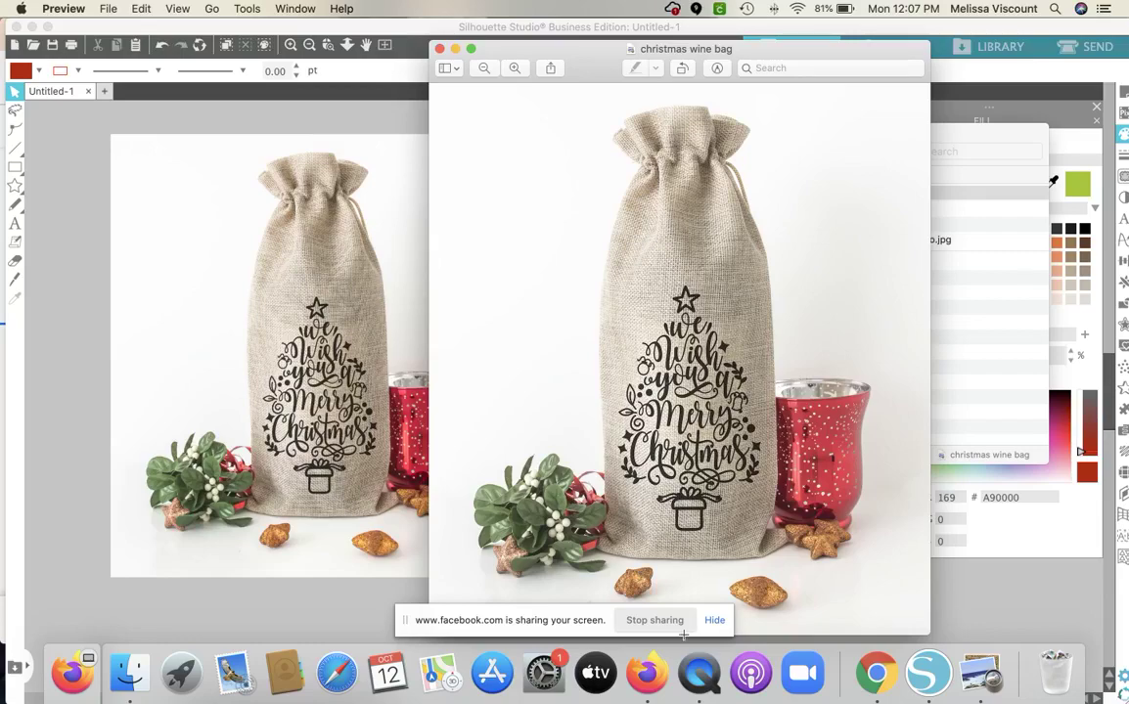
pyautogui.click(702, 672)
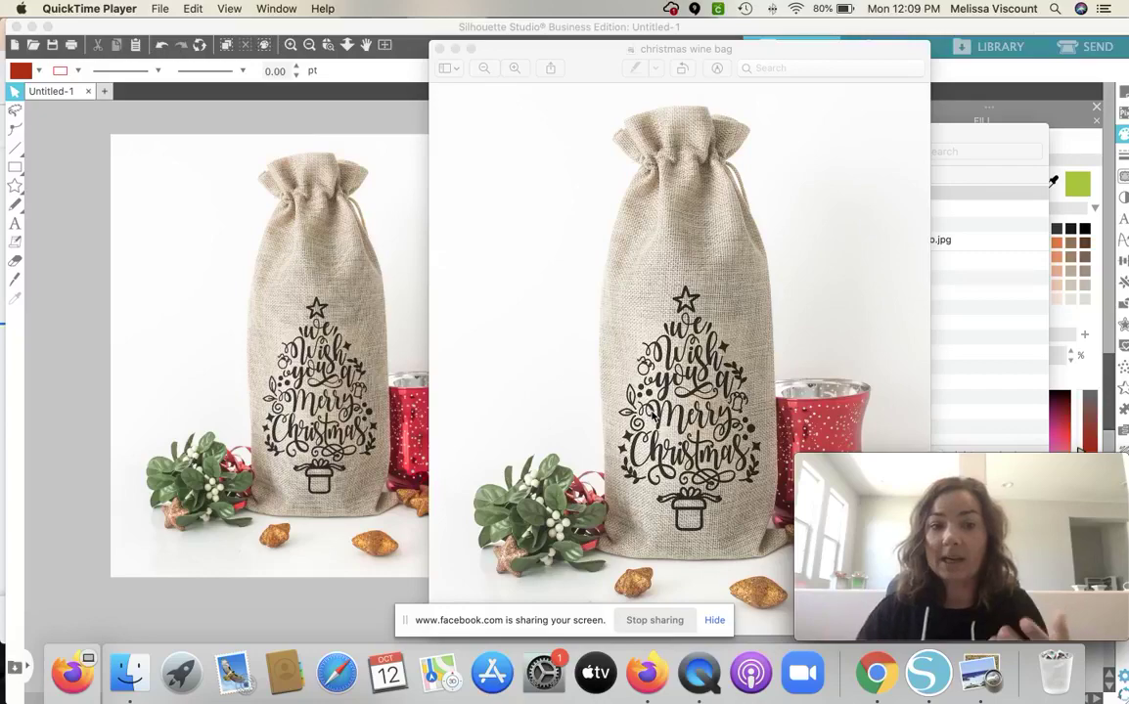
# Open "Screen Shot 2020-10-12 at 12.06.07 PM" from the Desktop's Screen Grabs folder and compare it side by side with the exported JPEG.
pyautogui.click(128, 673)
pyautogui.scroll(-15, 662, 391)
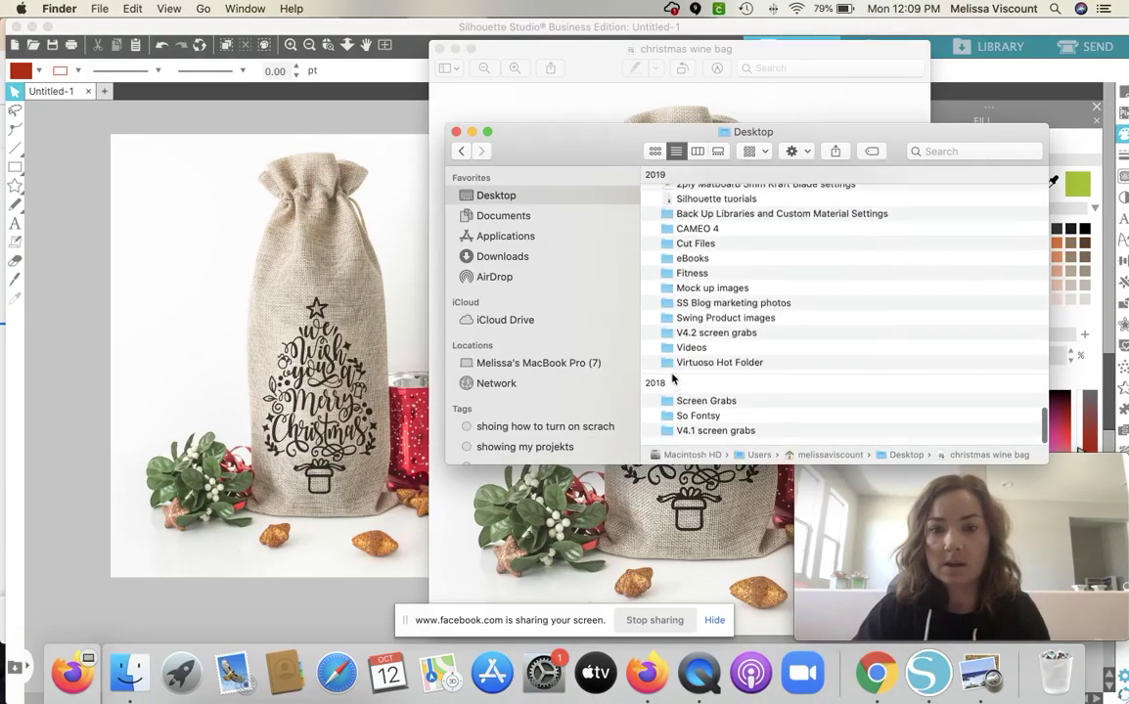
pyautogui.click(675, 404)
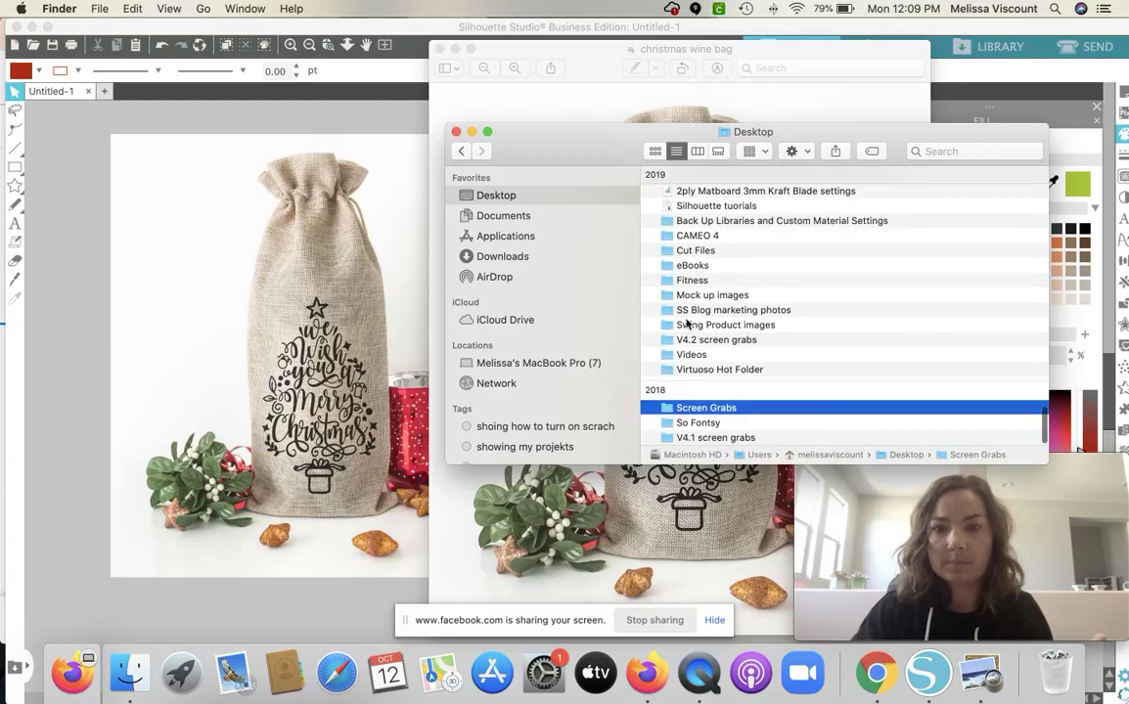
pyautogui.doubleClick(675, 403)
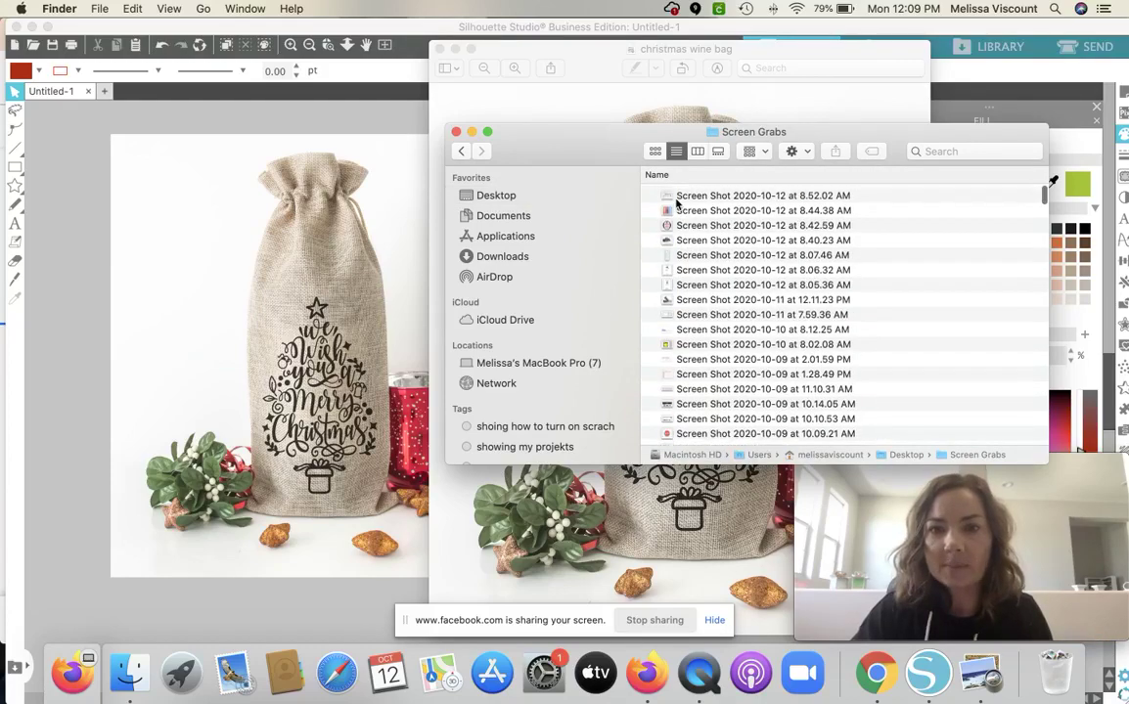
pyautogui.scroll(2, 677, 204)
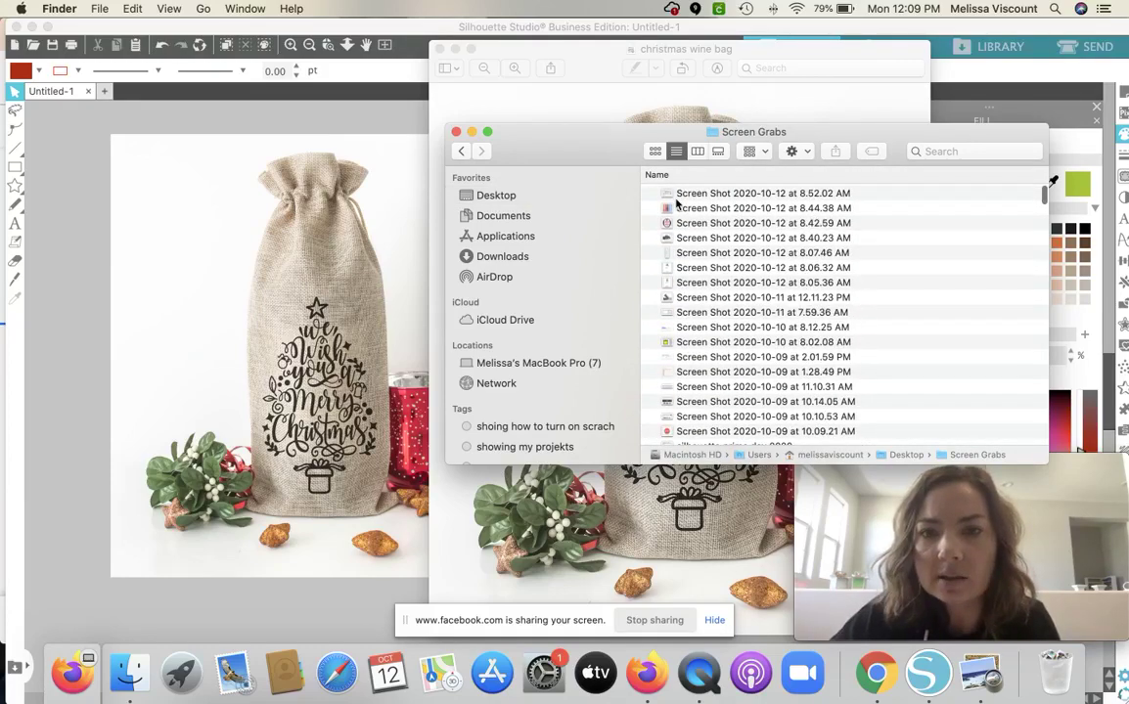
pyautogui.doubleClick(669, 193)
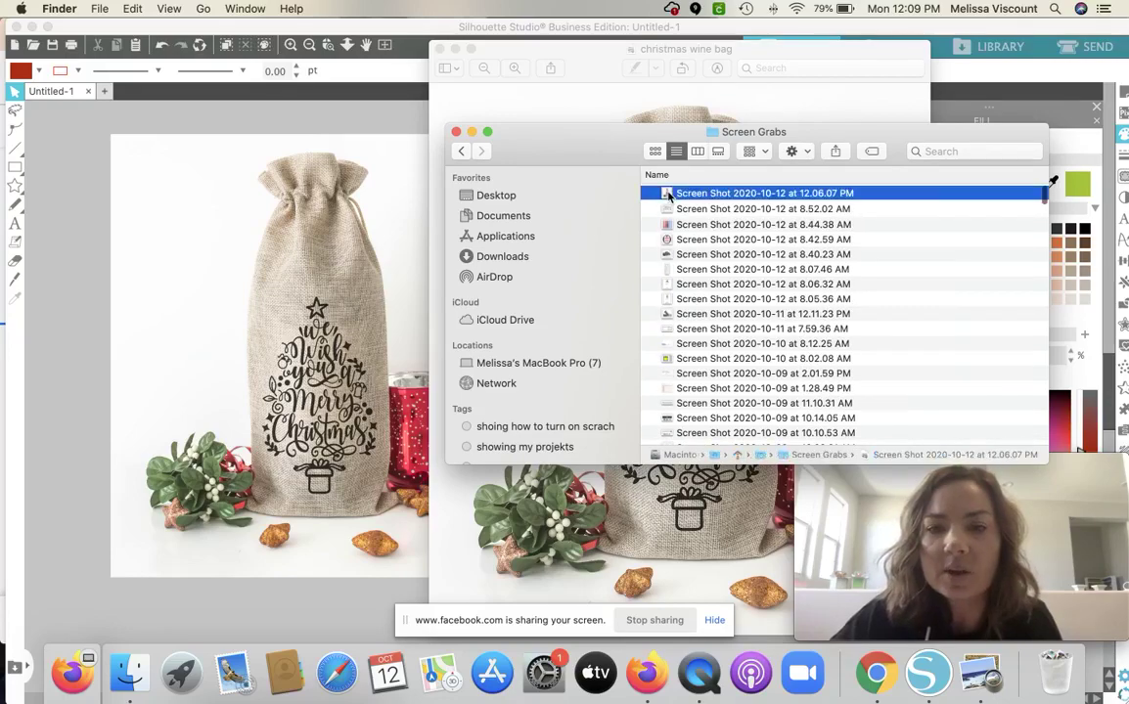
pyautogui.moveTo(262, 51); pyautogui.dragTo(370, 46)
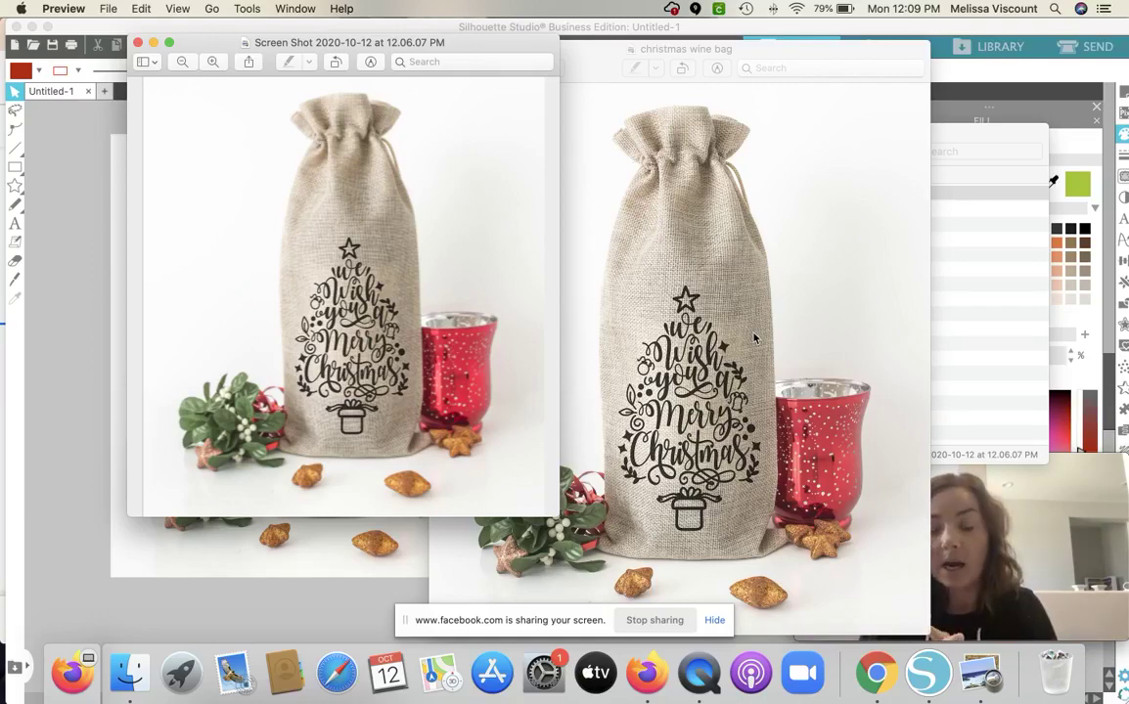
# Close the screenshot preview, the exported image preview and the Screen Grabs folder window.
pyautogui.click(138, 44)
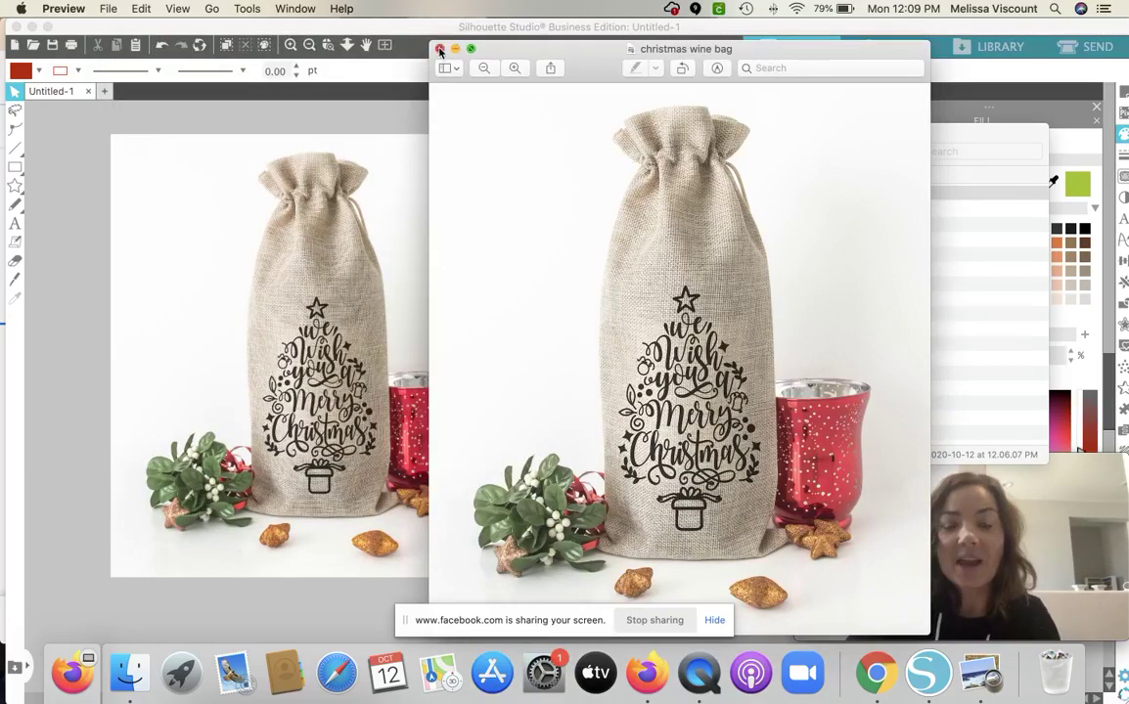
pyautogui.click(441, 48)
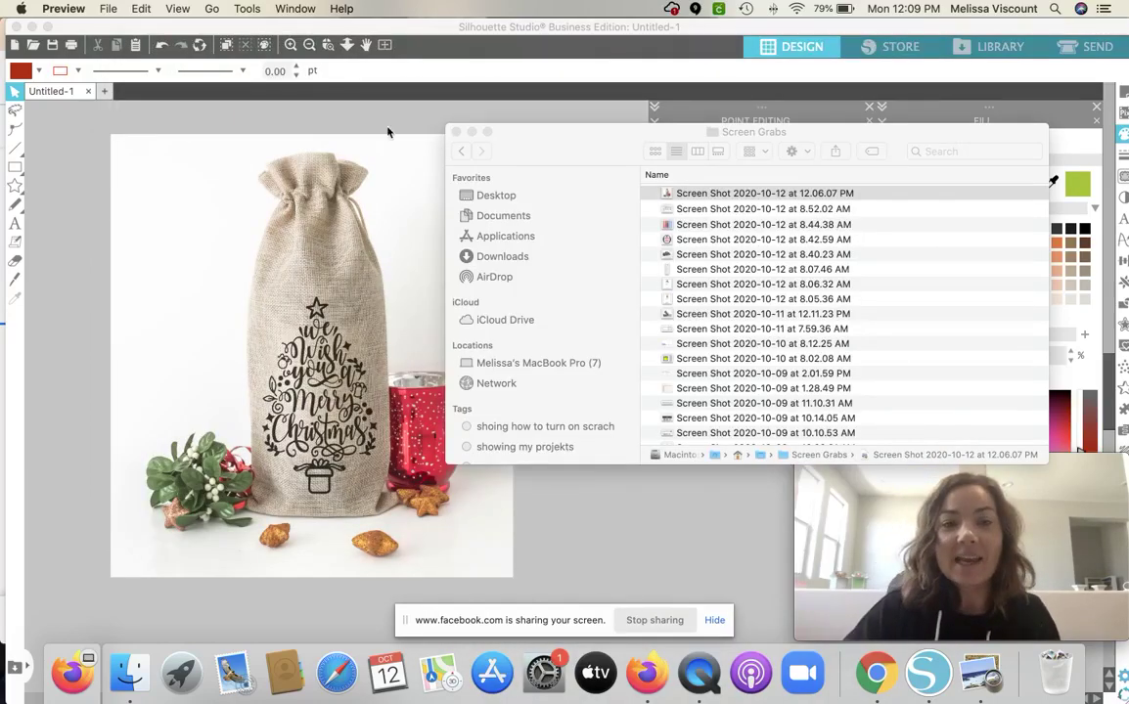
pyautogui.click(456, 132)
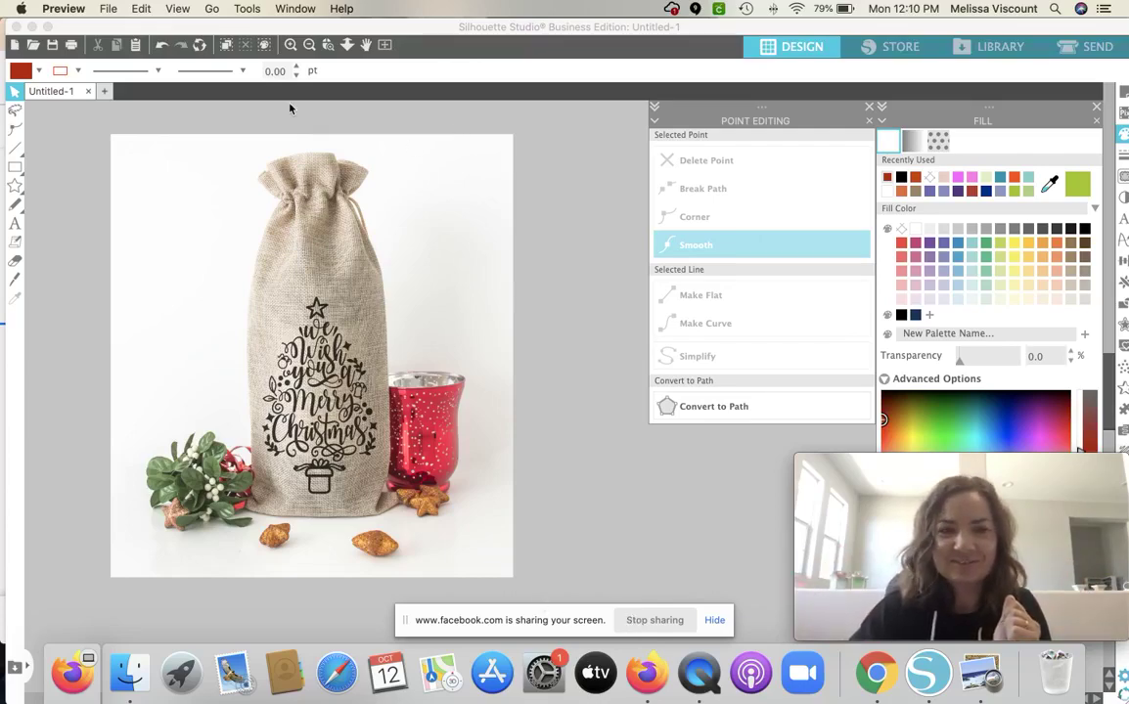
# Move the design window aside, switch to the Facebook Live Producer page in Chrome and end the live video.
pyautogui.moveTo(223, 27); pyautogui.dragTo(302, 27)
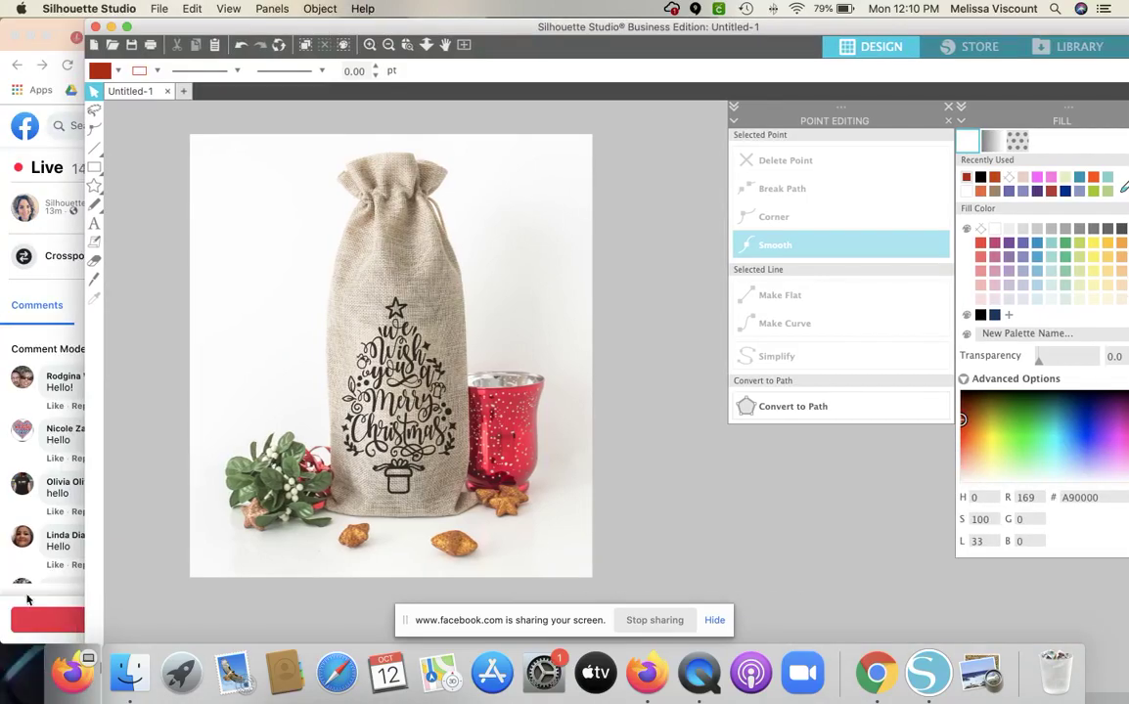
pyautogui.click(15, 548)
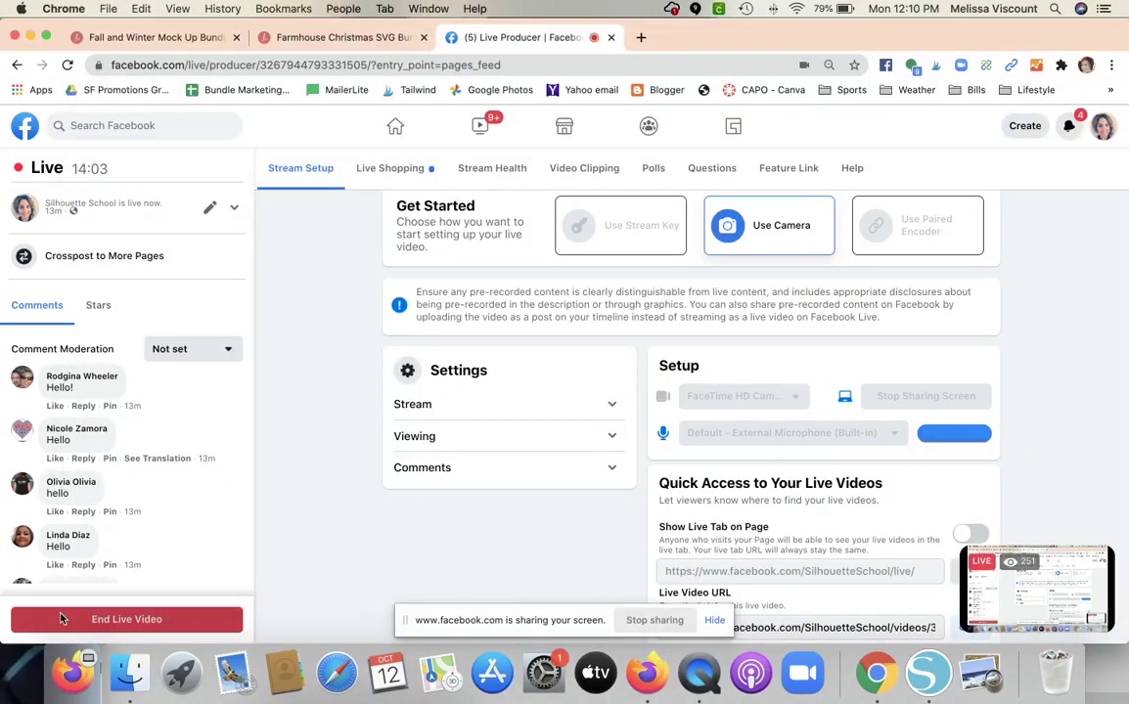
pyautogui.click(60, 618)
pyautogui.click(720, 412)
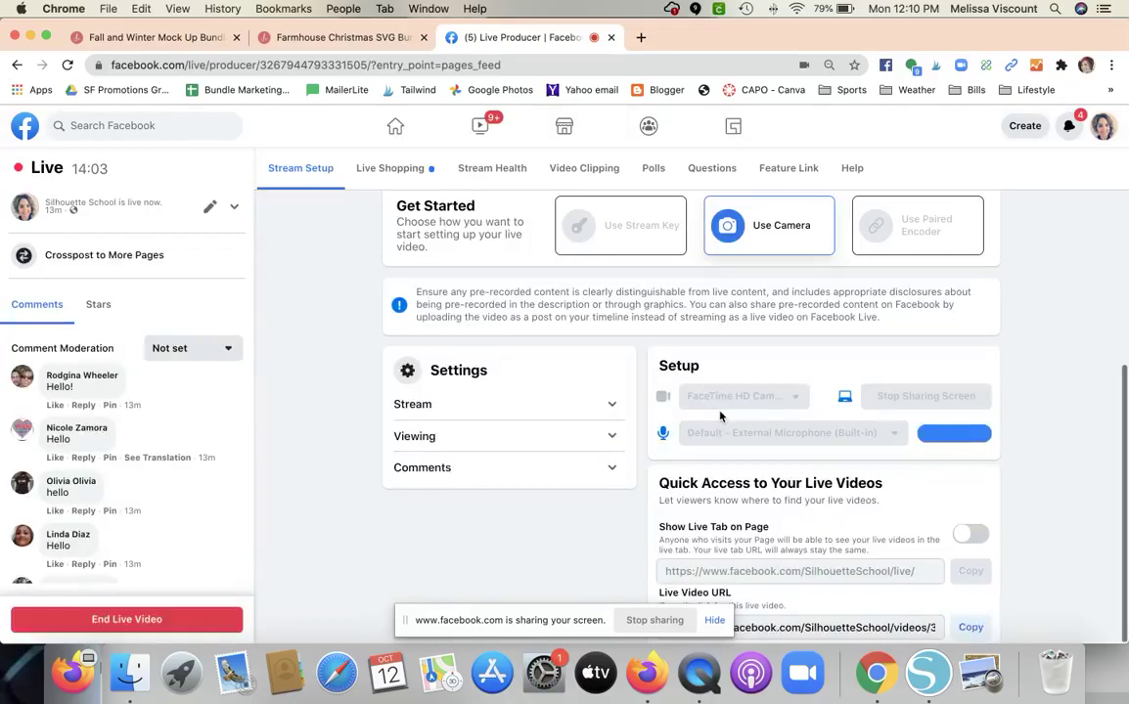